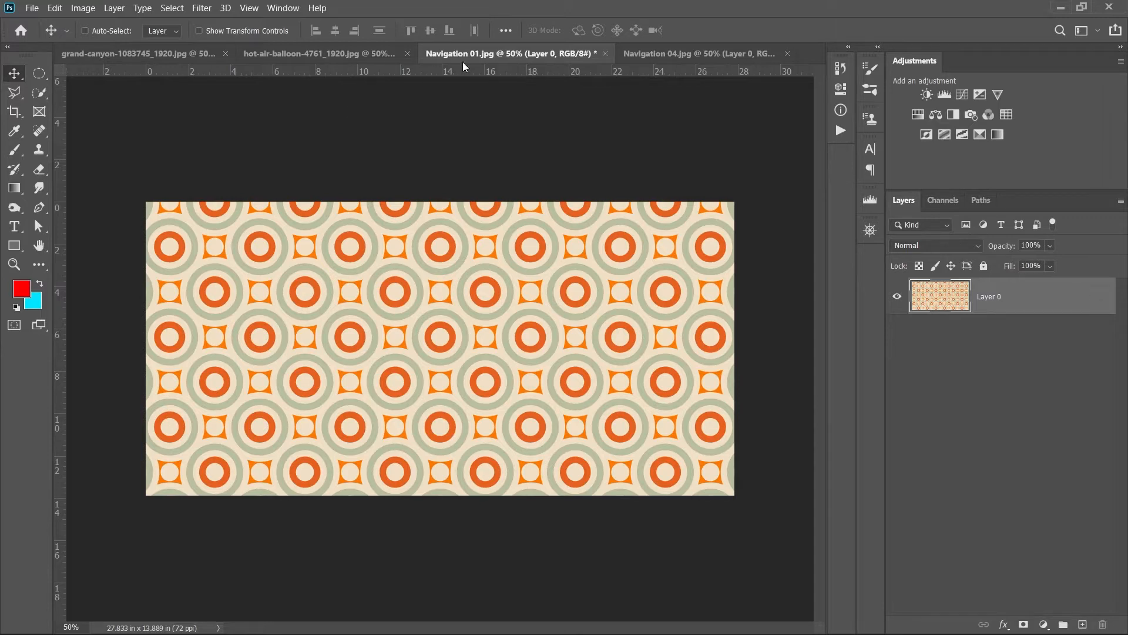
- Copy the photo of shoes and sunglasses from Navigation 04.jpg into Navigation 01.jpg as a new layer
{"action": "left_click", "coordinate": [644, 53]}
{"action": "left_click_drag", "start_coordinate": [399, 247], "coordinate": [553, 116]}
{"action": "left_click_drag", "start_coordinate": [382, 293], "coordinate": [449, 405]}
- Scale the shoes photo to about 54% and place it in the left half of the canvas
{"action": "key", "text": "ctrl+t"}
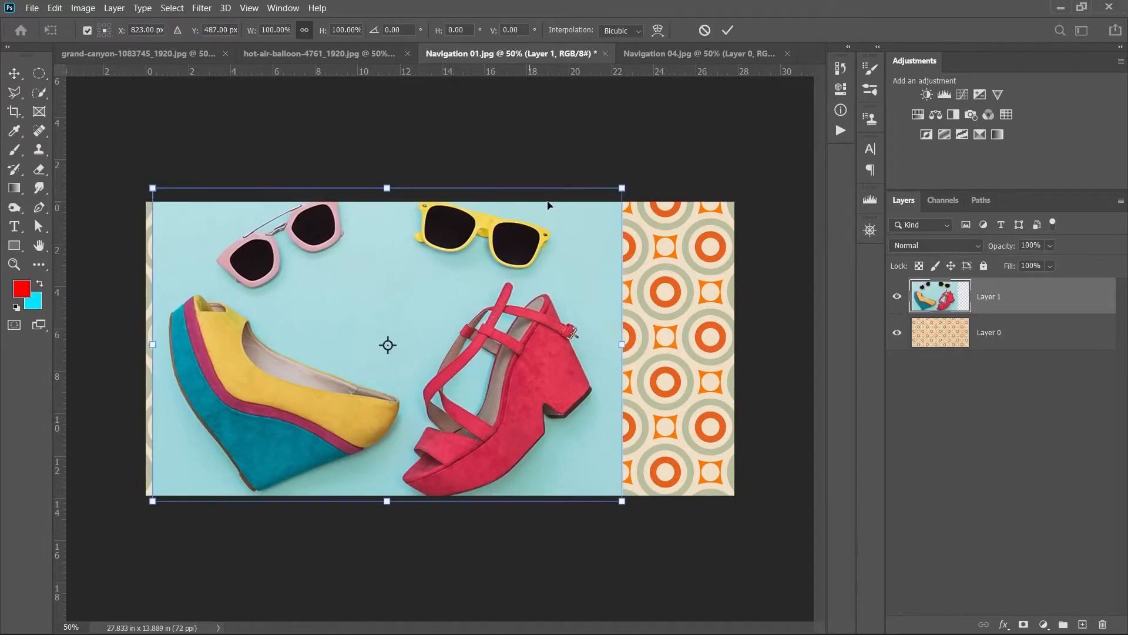
{"action": "left_click_drag", "start_coordinate": [621, 188], "coordinate": [402, 329]}
{"action": "left_click_drag", "start_coordinate": [379, 393], "coordinate": [388, 315]}
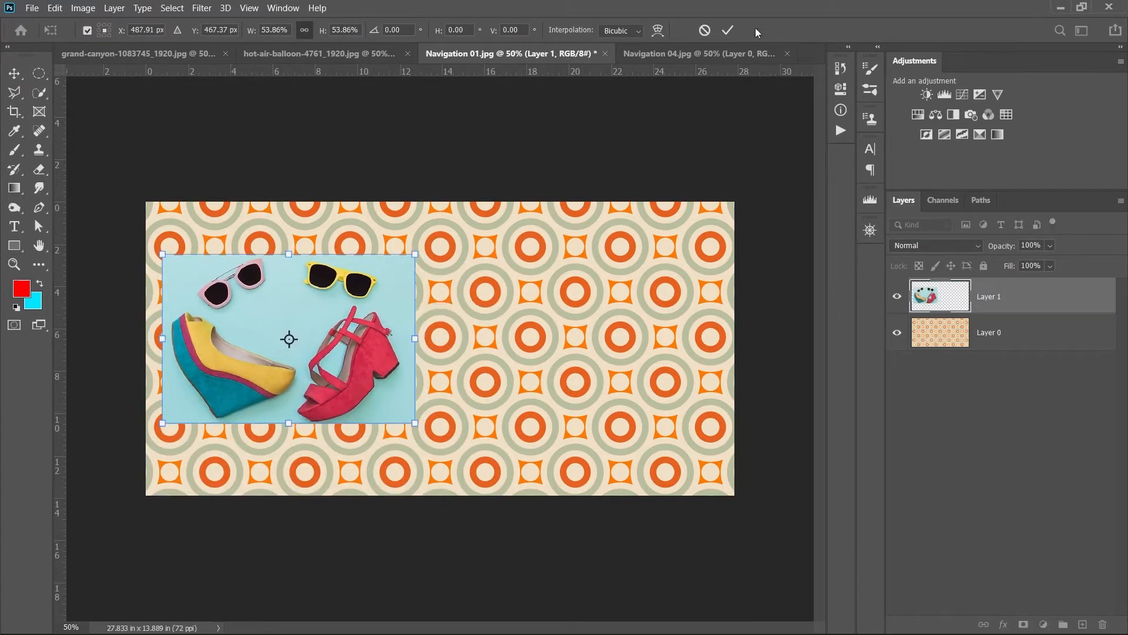
{"action": "left_click", "coordinate": [727, 31]}
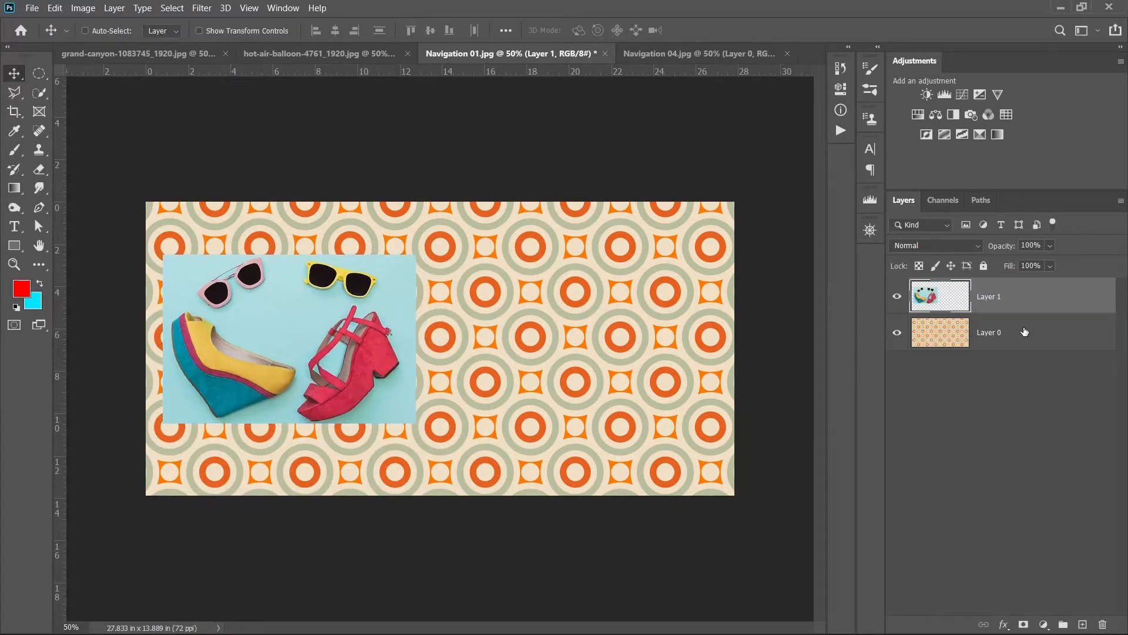
- Duplicate the shoes photo layer, naming the copy "smart" and the original "normal"
{"action": "key", "text": "ctrl+j"}
{"action": "double_click", "coordinate": [996, 299]}
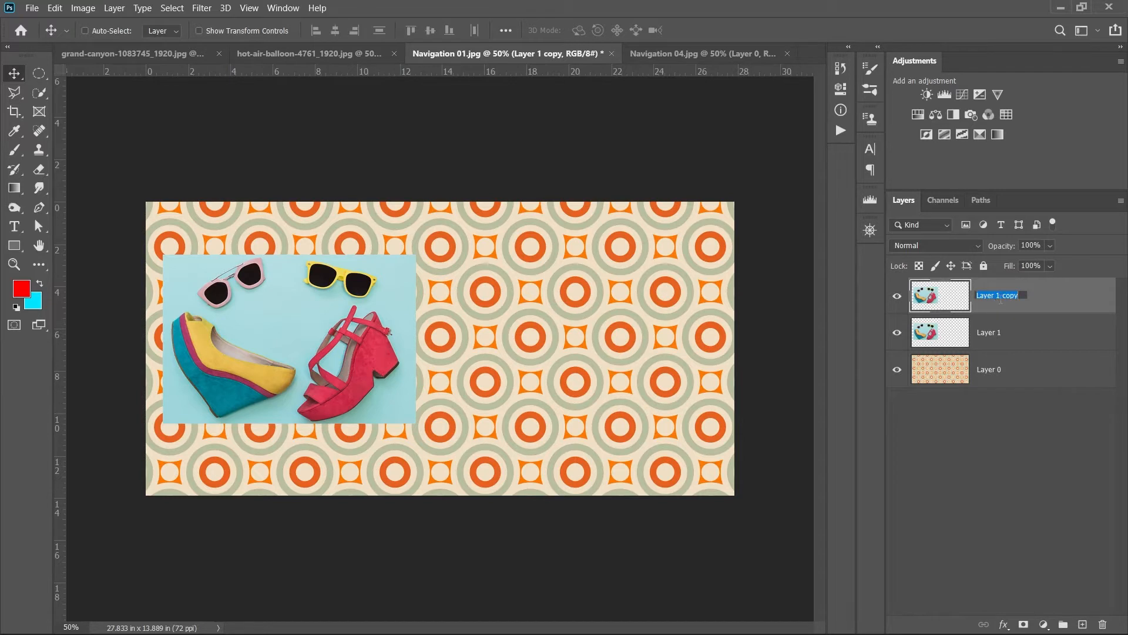
{"action": "type", "text": "smart"}
{"action": "left_click", "coordinate": [995, 332]}
{"action": "double_click", "coordinate": [995, 333]}
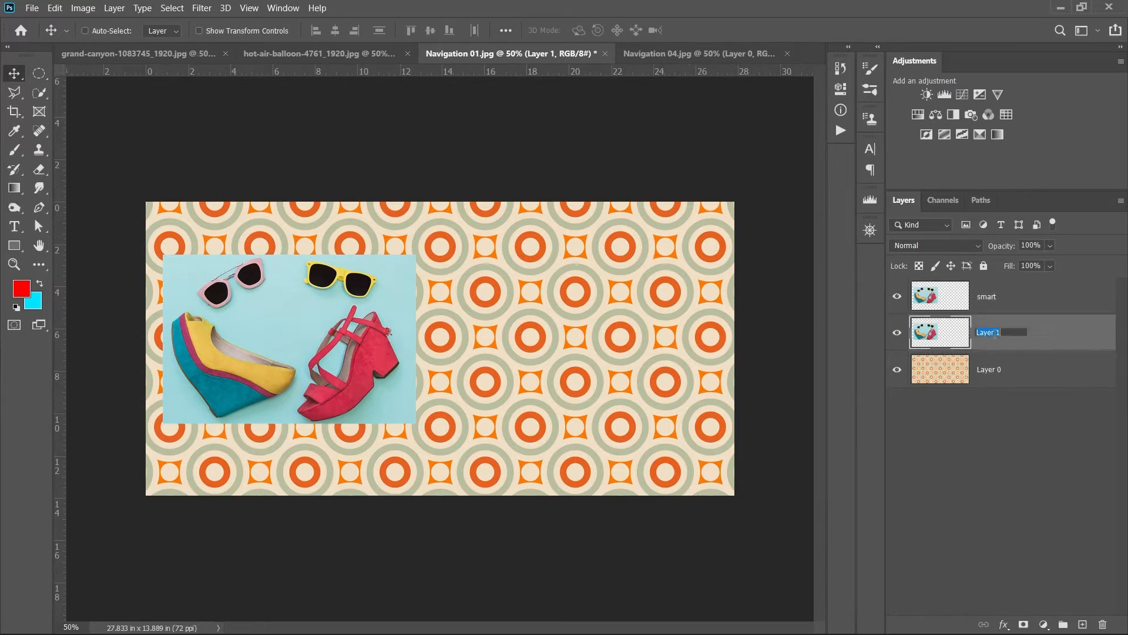
{"action": "type", "text": "normal"}
{"action": "left_click", "coordinate": [1014, 411]}
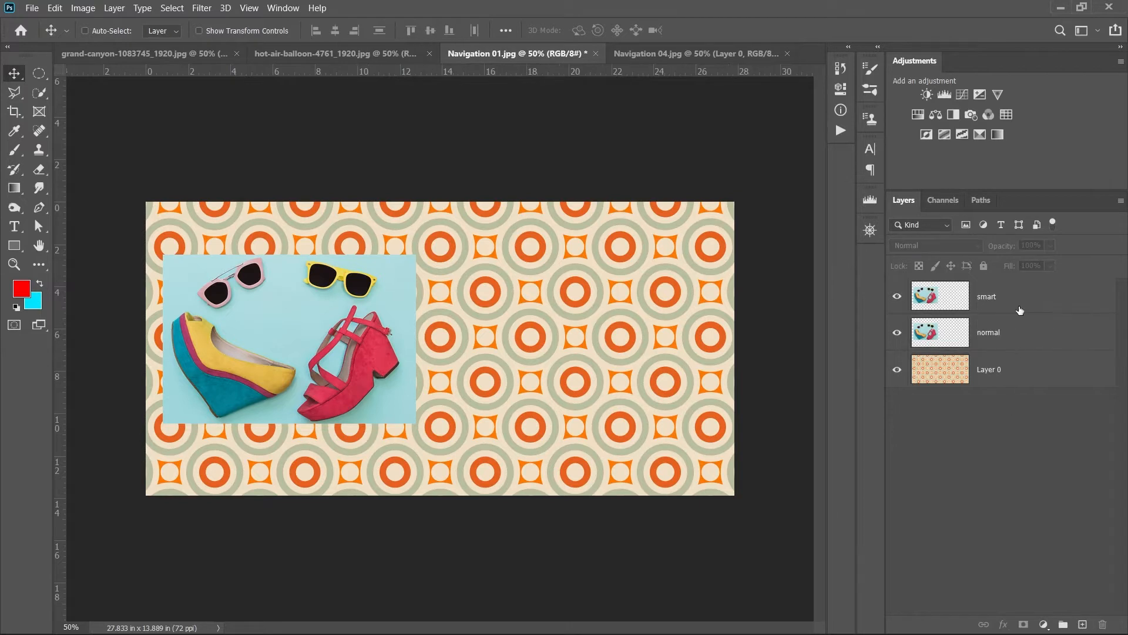
- Move the smart layer's photo to the right half, level with the original, and convert that layer to a smart object
{"action": "left_click", "coordinate": [1017, 307]}
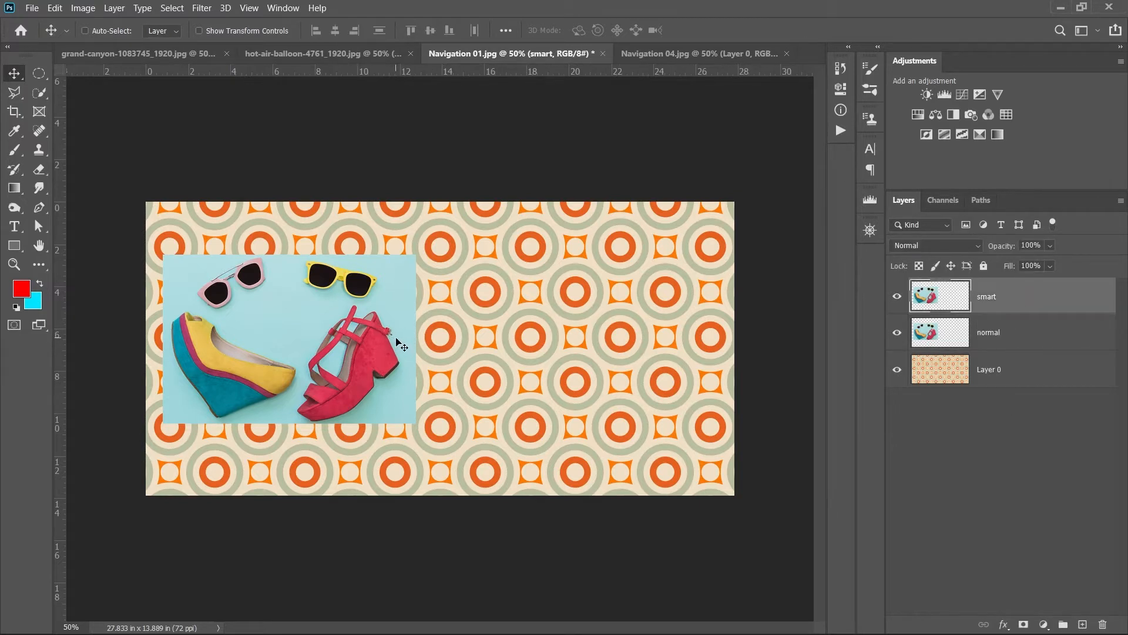
{"action": "left_click_drag", "start_coordinate": [395, 342], "coordinate": [687, 342]}
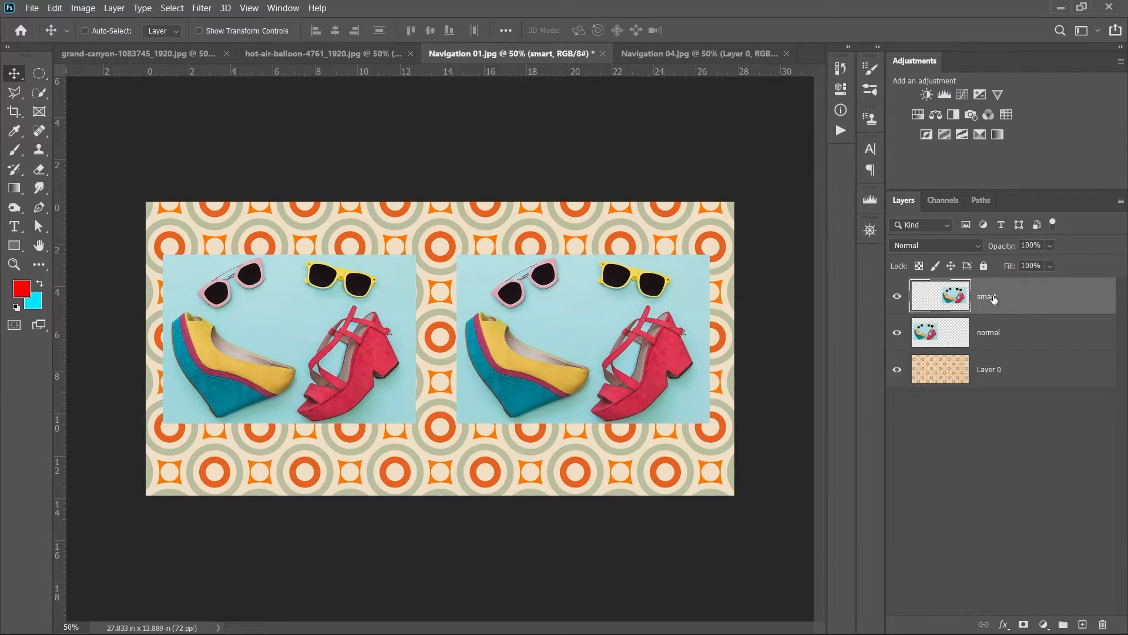
{"action": "left_click", "coordinate": [897, 301]}
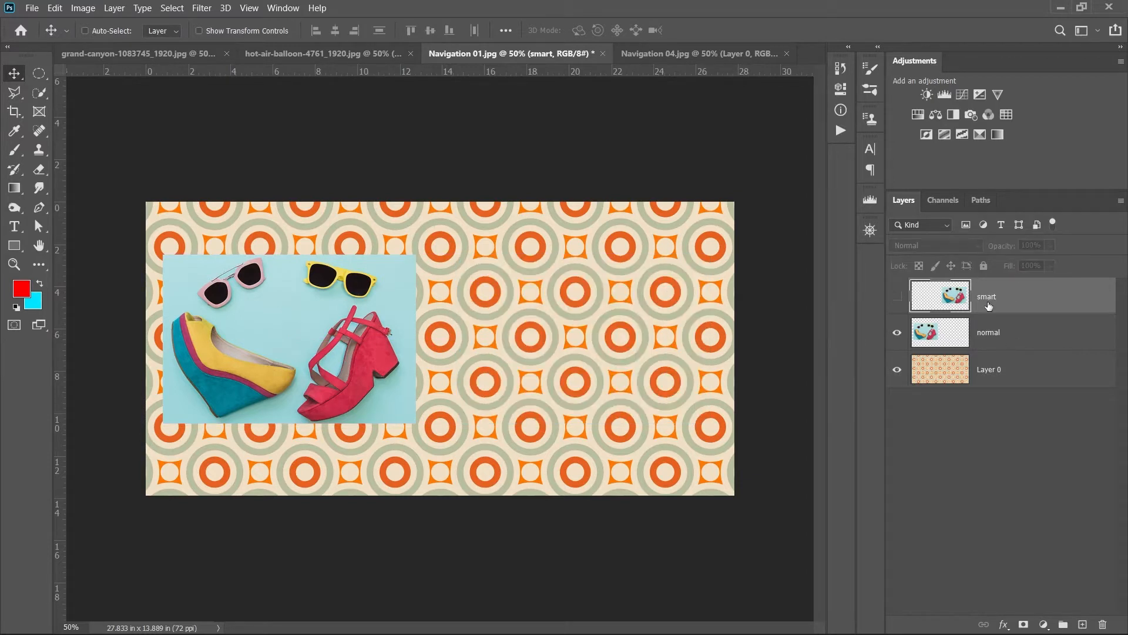
{"action": "left_click", "coordinate": [897, 297]}
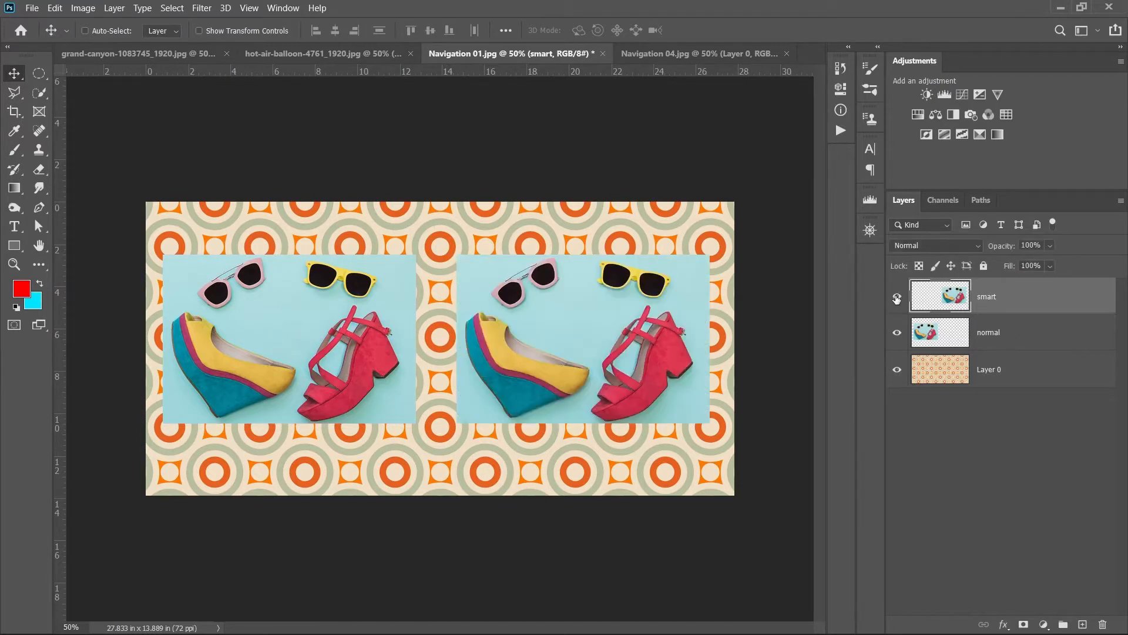
{"action": "right_click", "coordinate": [1011, 299]}
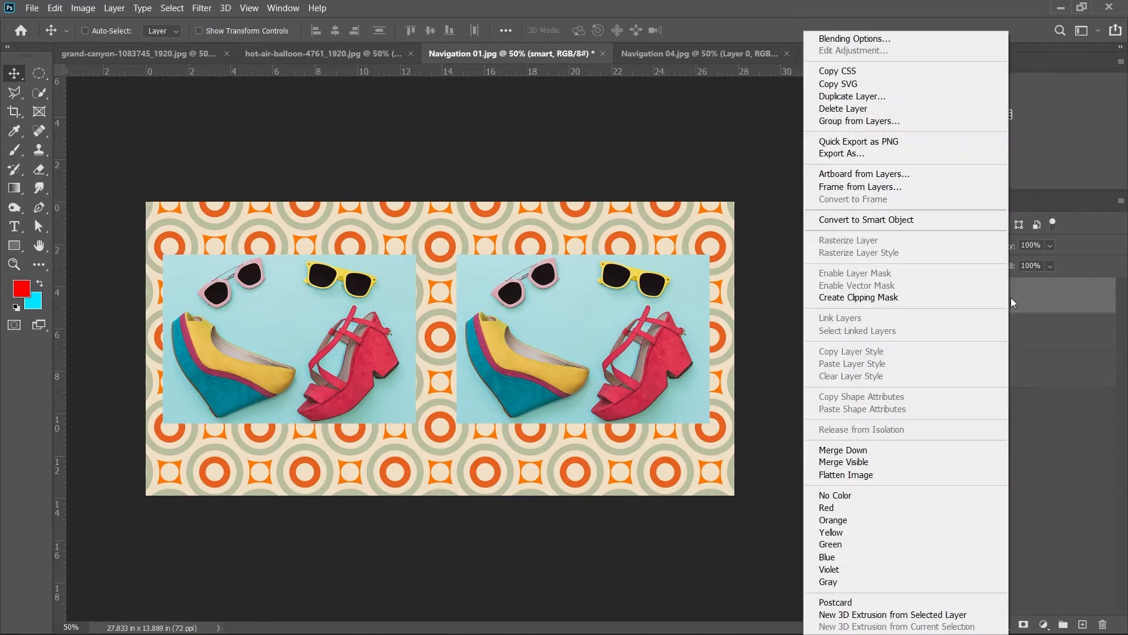
{"action": "left_click", "coordinate": [887, 227]}
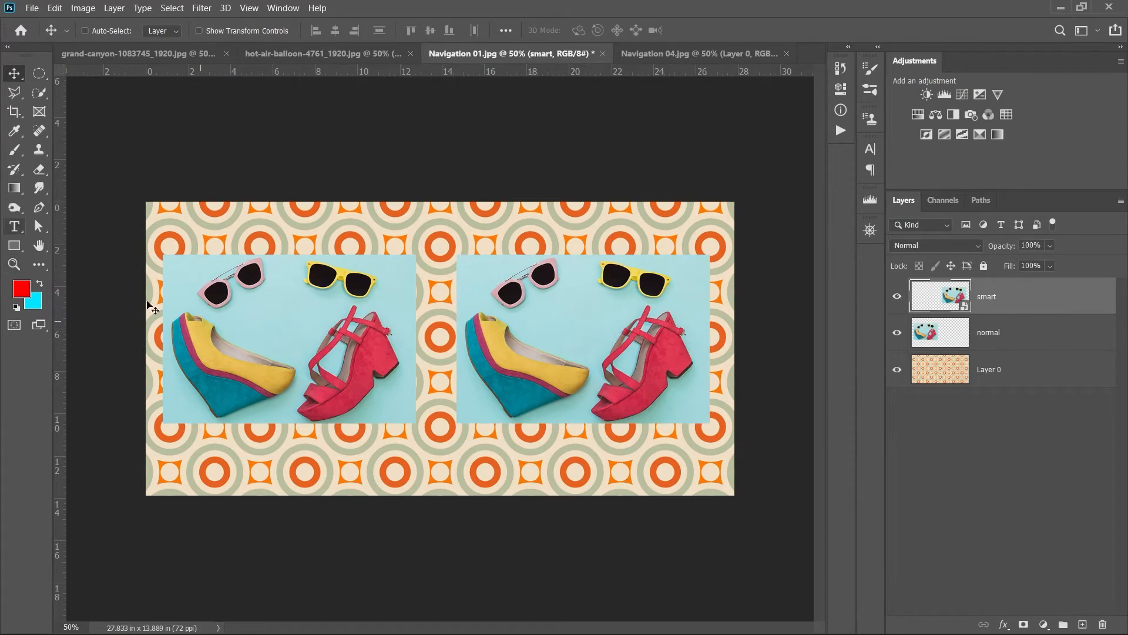
- Add the text "smart" at the lower part of the right-hand photo and fill it with the red foreground colour
{"action": "left_click", "coordinate": [15, 227]}
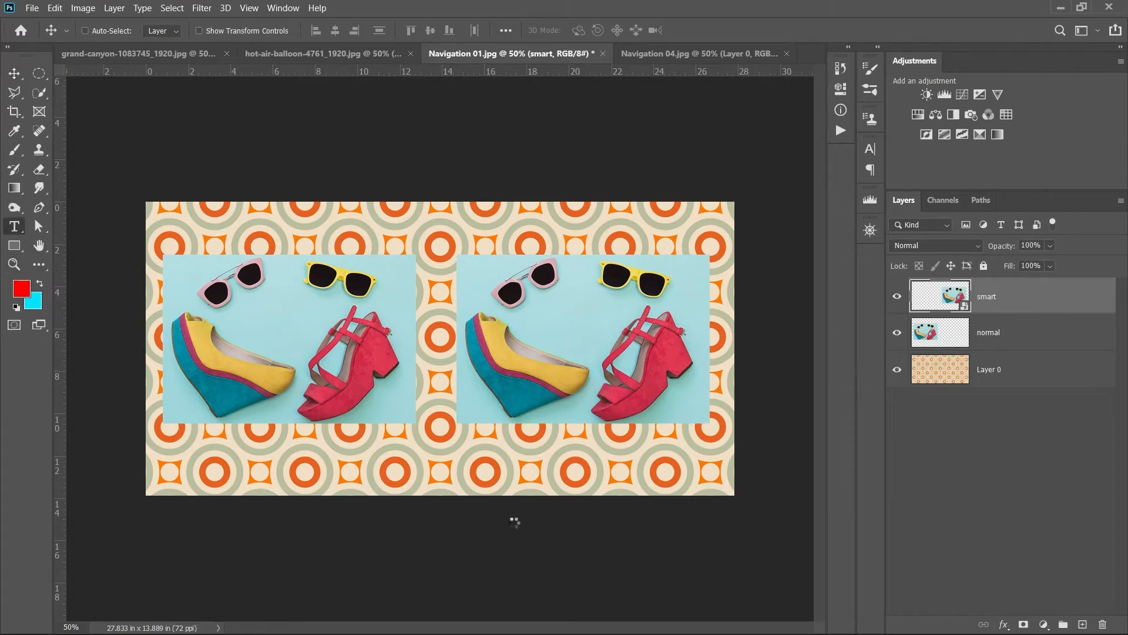
{"action": "left_click", "coordinate": [533, 457]}
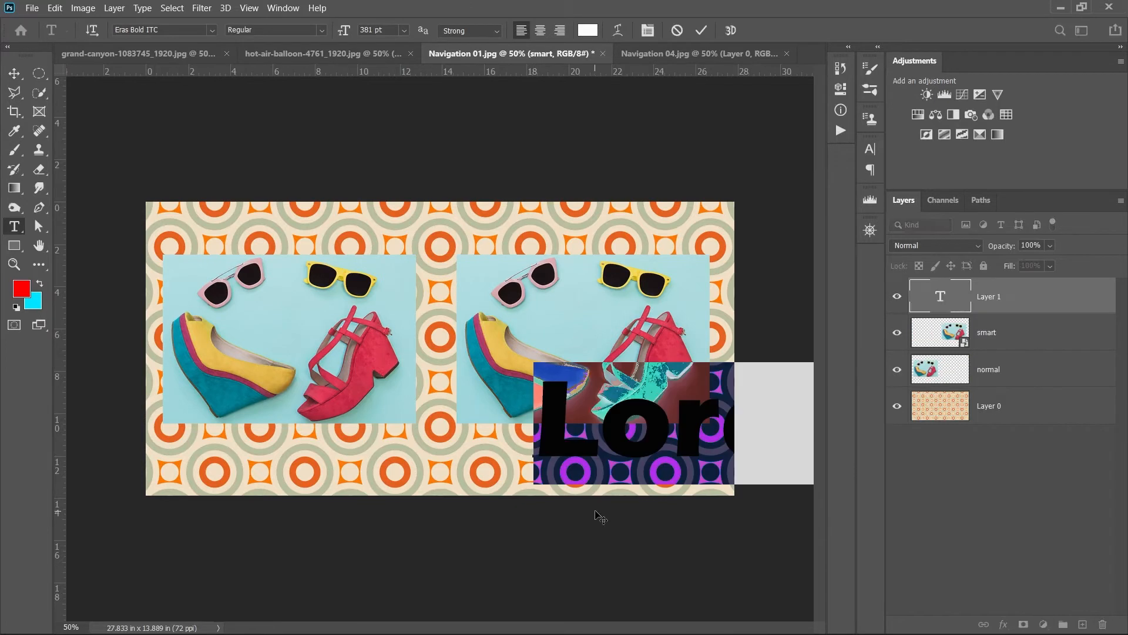
{"action": "type", "text": "sma"}
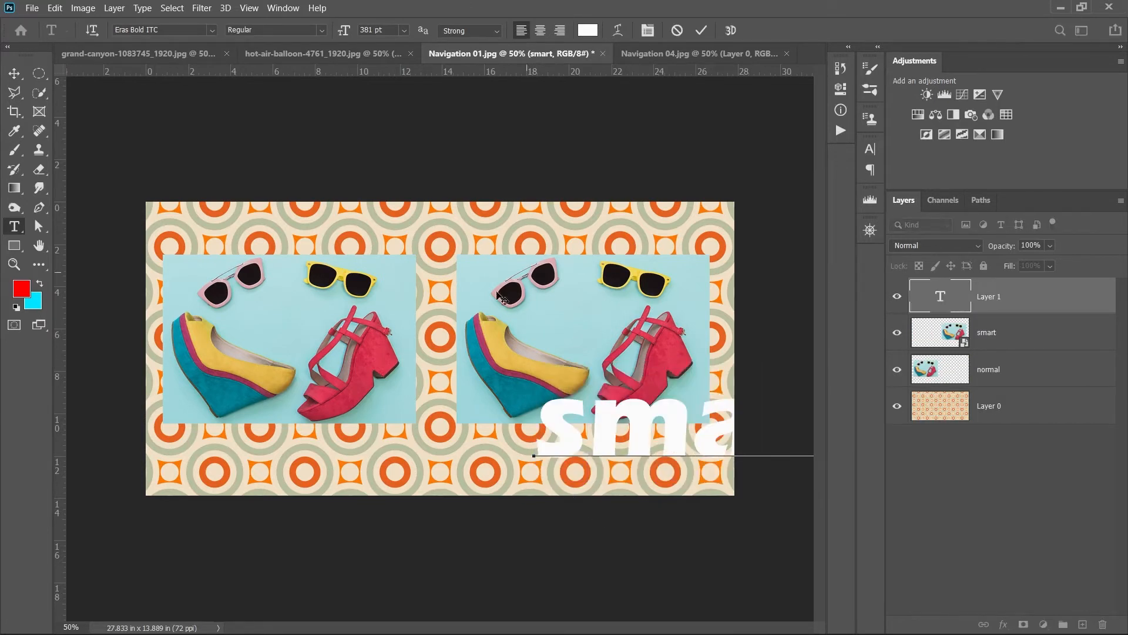
{"action": "left_click", "coordinate": [702, 30]}
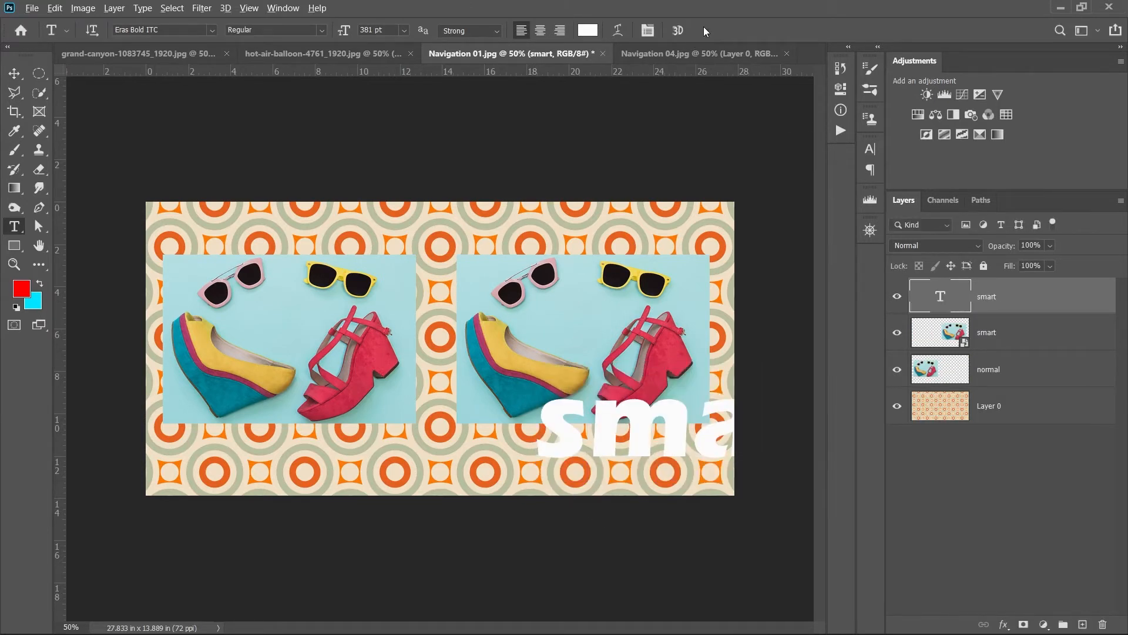
{"action": "key", "text": "alt+BackSpace"}
- Scale the red "smart" text to about 47% so it fits beneath the right-hand photo
{"action": "key", "text": "ctrl+t"}
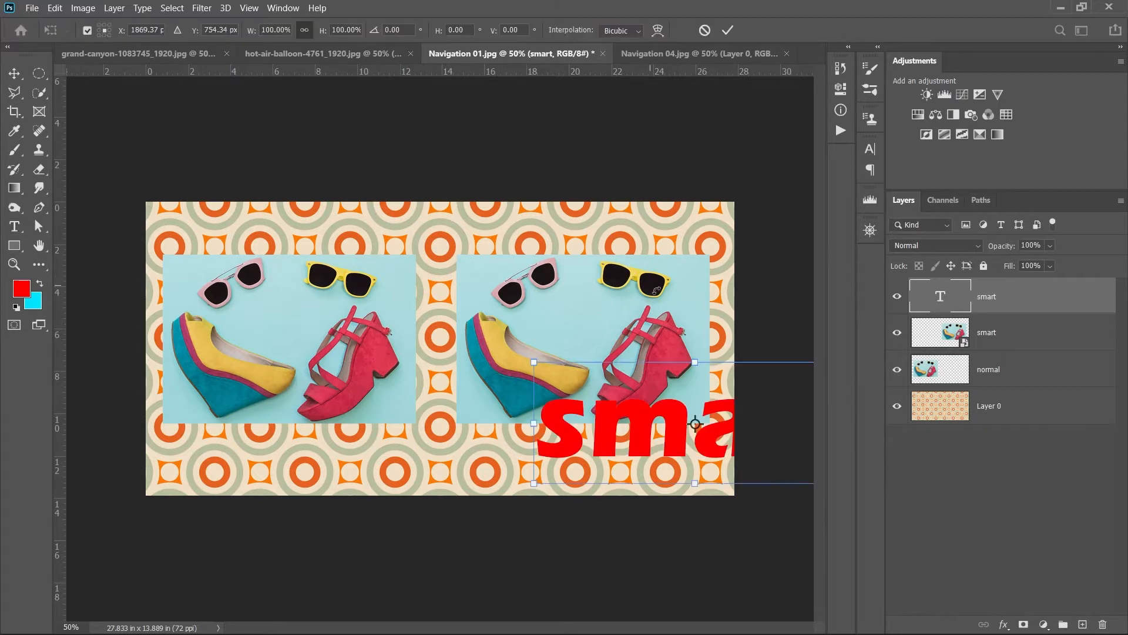
{"action": "key", "text": "ctrl+0"}
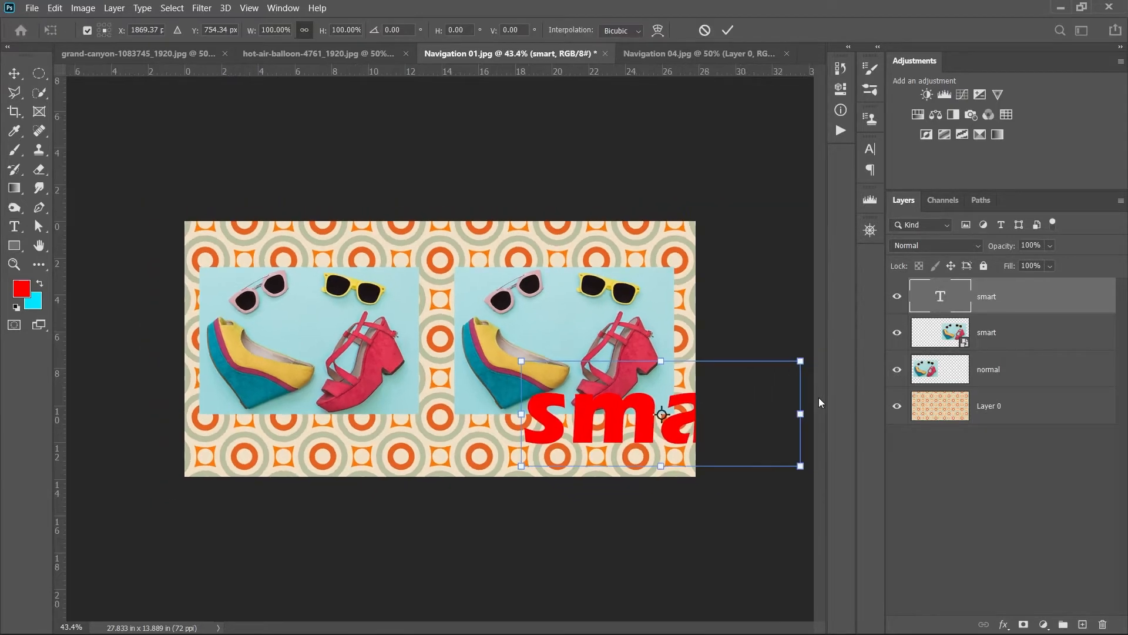
{"action": "left_click_drag", "start_coordinate": [800, 361], "coordinate": [654, 425]}
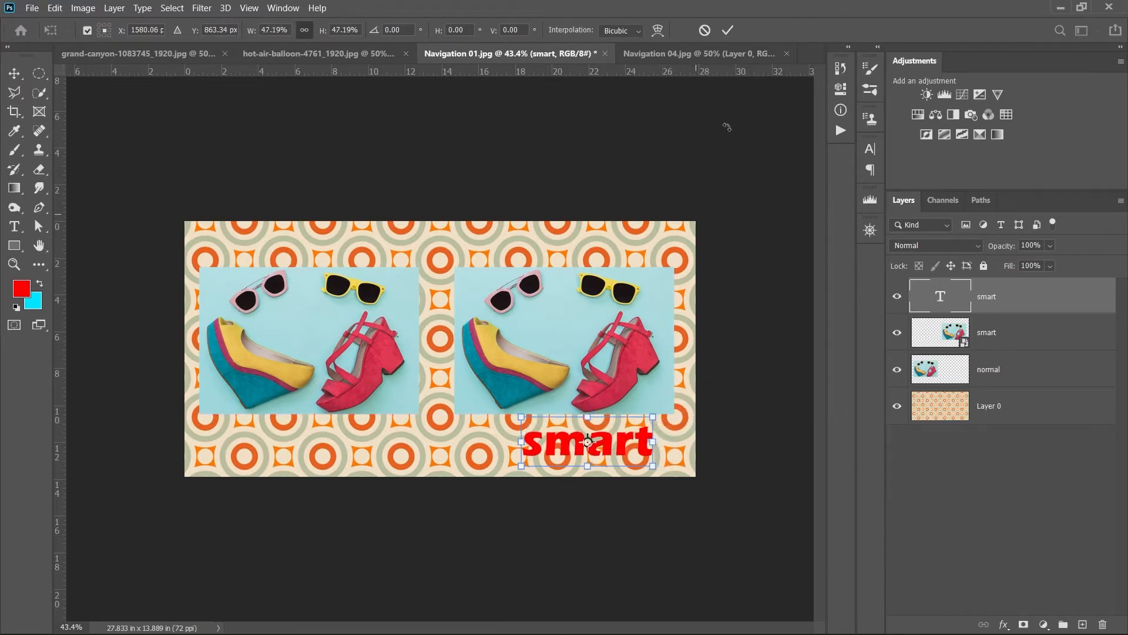
{"action": "left_click", "coordinate": [728, 30]}
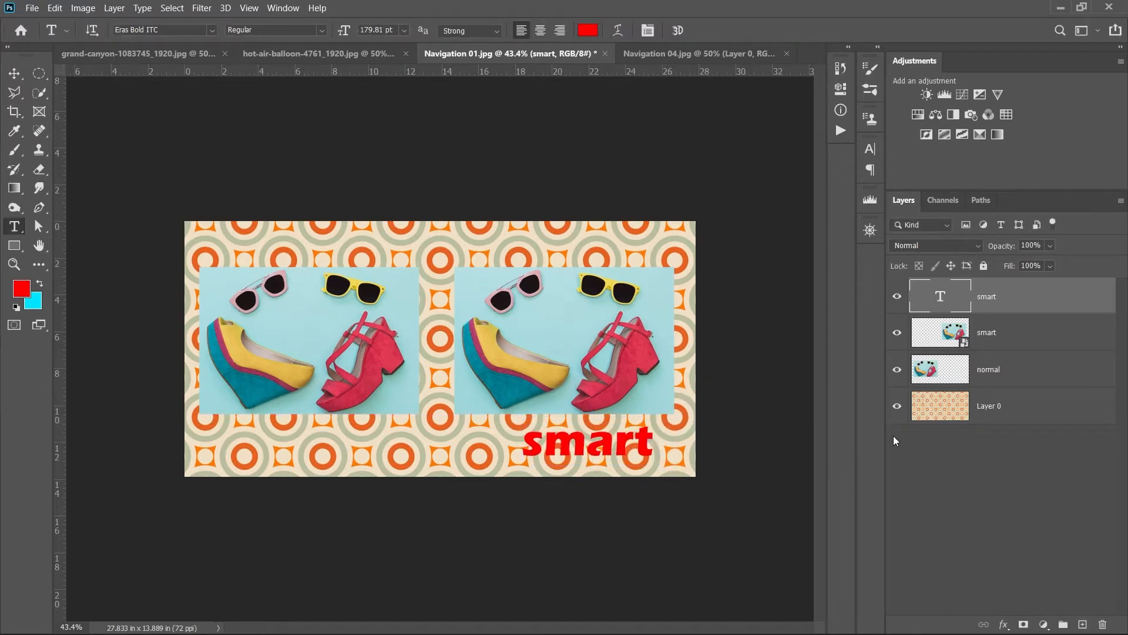
- Duplicate the red "smart" text and place the copy beneath the left-hand photo
{"action": "left_click", "coordinate": [14, 73]}
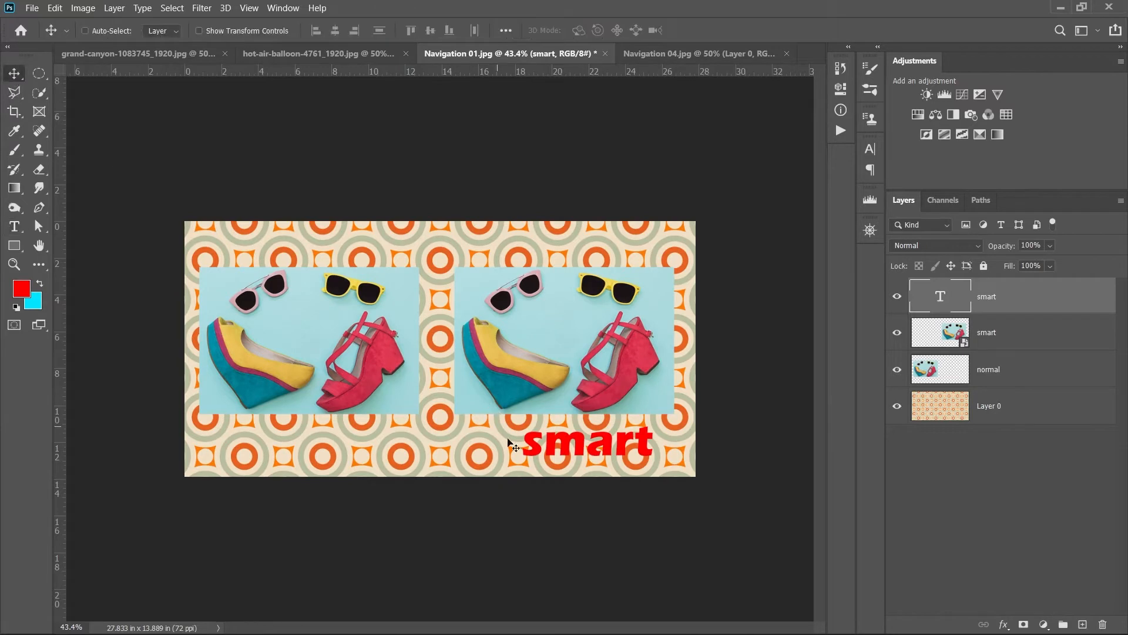
{"action": "right_click", "coordinate": [553, 447]}
{"action": "left_click", "coordinate": [553, 451]}
{"action": "left_click_drag", "start_coordinate": [551, 448], "coordinate": [287, 443]}
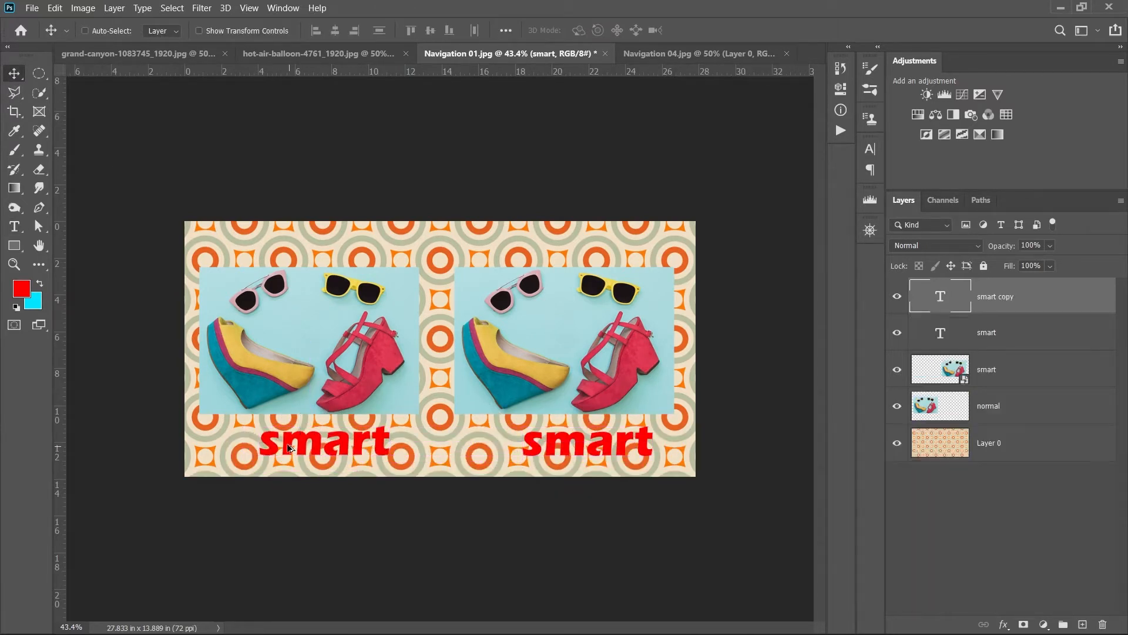
- Change the text under the left-hand photo to "raster"
{"action": "left_click", "coordinate": [14, 227]}
{"action": "left_click_drag", "start_coordinate": [388, 448], "coordinate": [261, 428]}
{"action": "type", "text": "raster"}
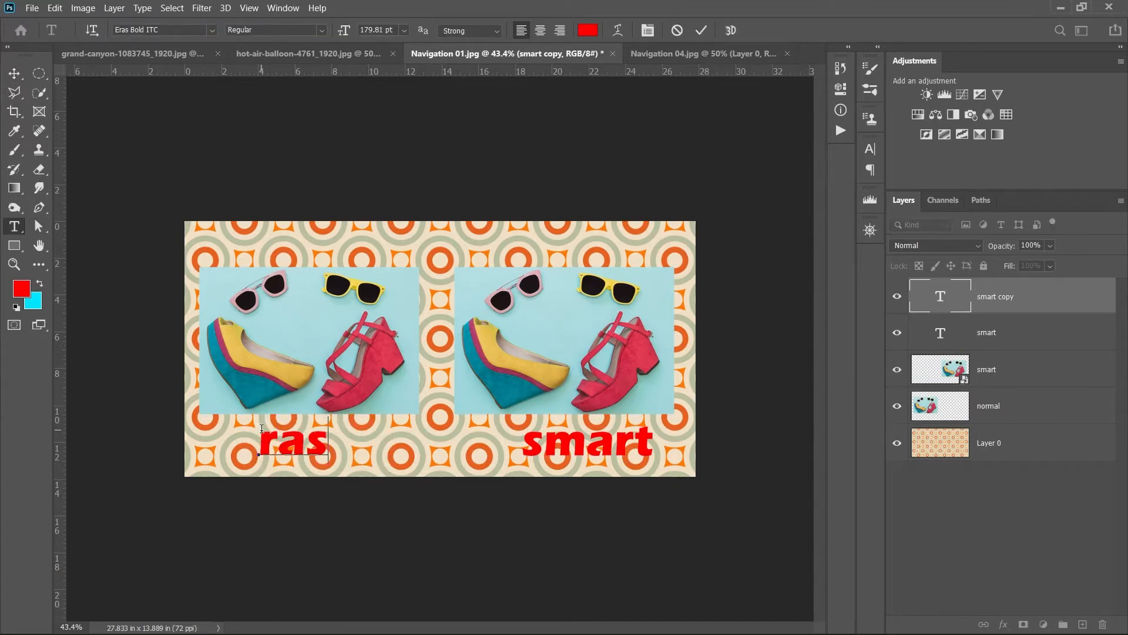
{"action": "left_click", "coordinate": [701, 30]}
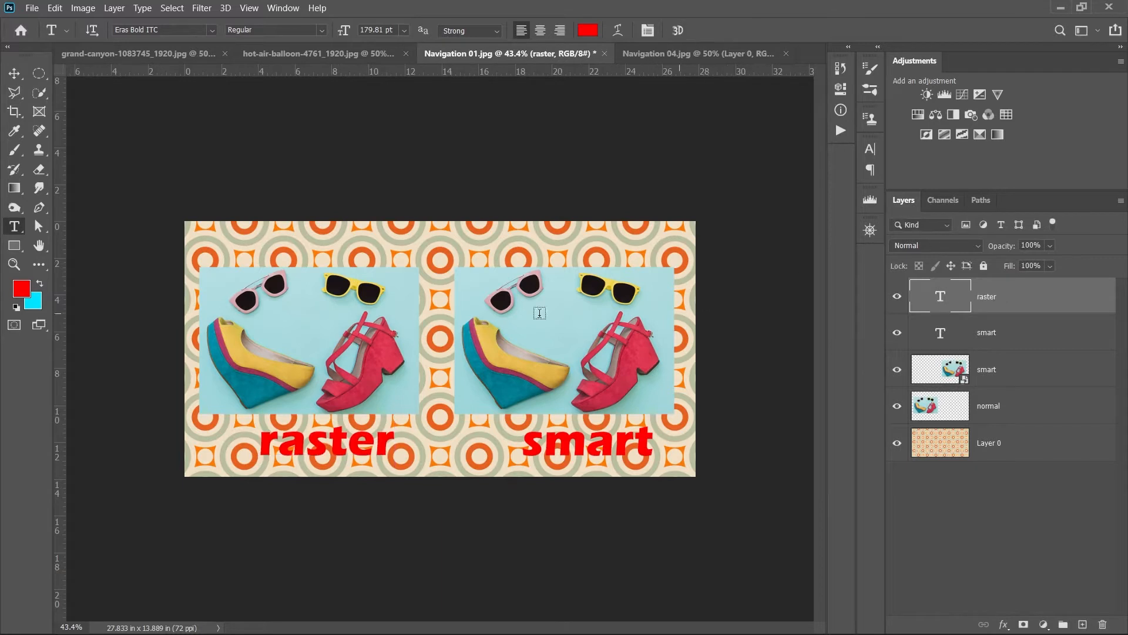
- Draw a cyan rectangle about 2225 × 493 px across the canvas bottom and move its layer below both text layers
{"action": "left_click", "coordinate": [39, 283]}
{"action": "left_click", "coordinate": [19, 248]}
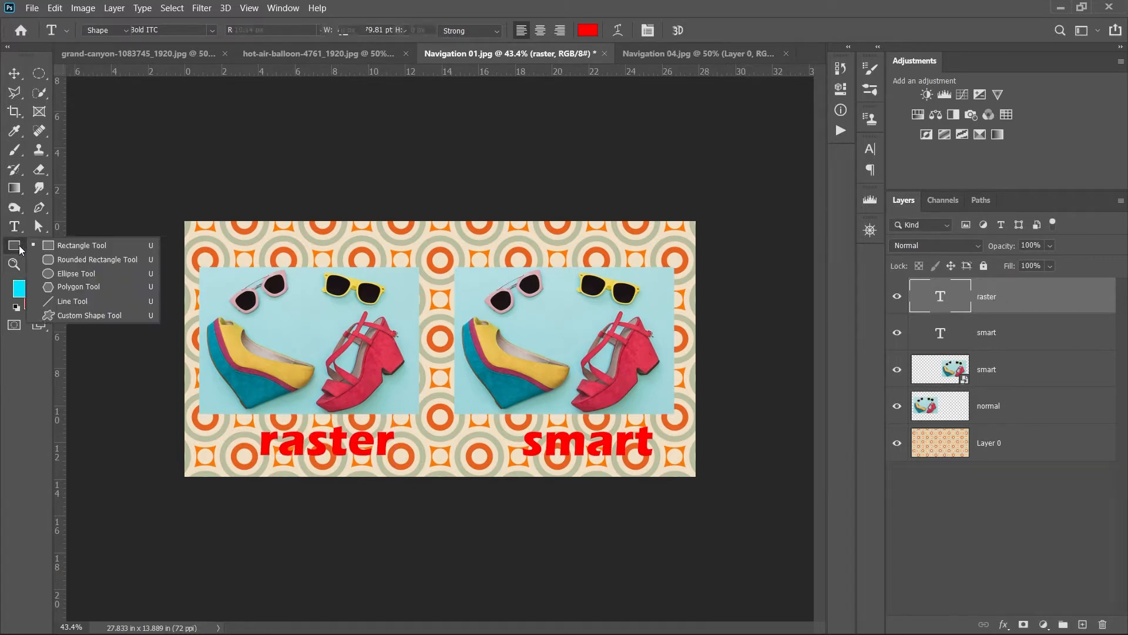
{"action": "left_click", "coordinate": [76, 249]}
{"action": "left_click_drag", "start_coordinate": [160, 416], "coordinate": [787, 549]}
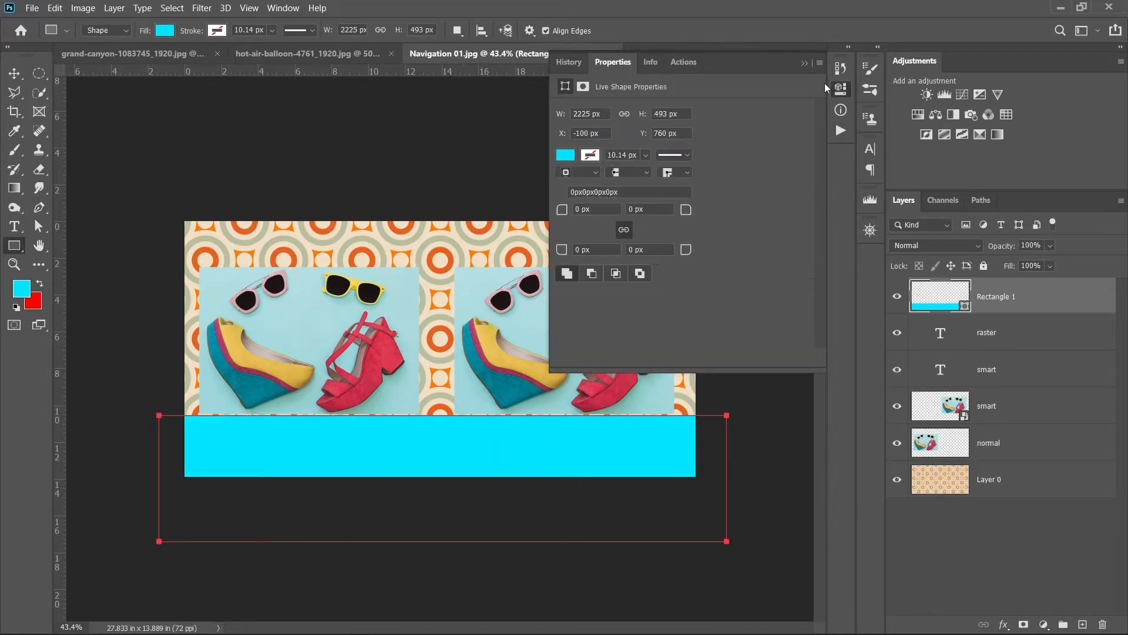
{"action": "left_click", "coordinate": [804, 62]}
{"action": "left_click_drag", "start_coordinate": [1046, 314], "coordinate": [1034, 385]}
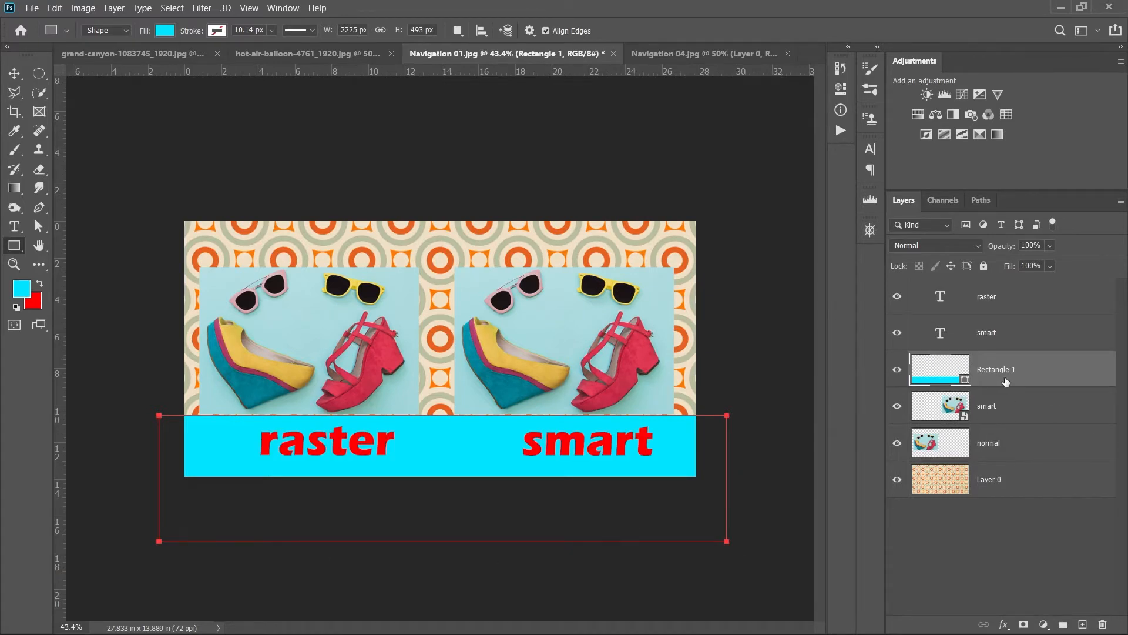
{"action": "left_click", "coordinate": [996, 419]}
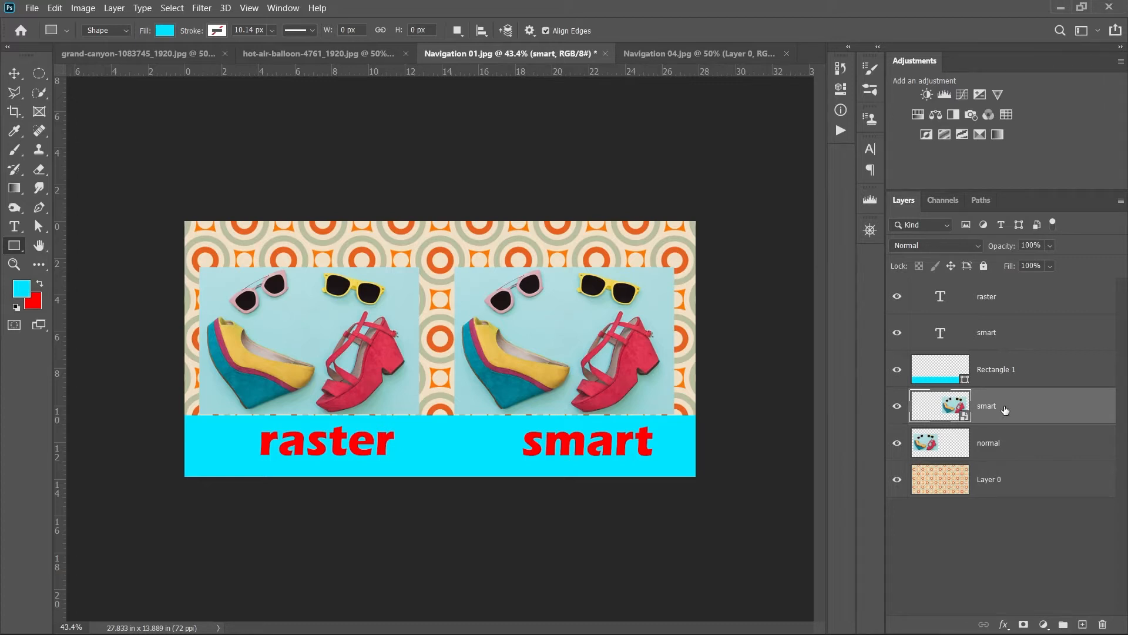
{"action": "left_click", "coordinate": [998, 454]}
{"action": "left_click", "coordinate": [1016, 411]}
{"action": "left_click", "coordinate": [985, 450]}
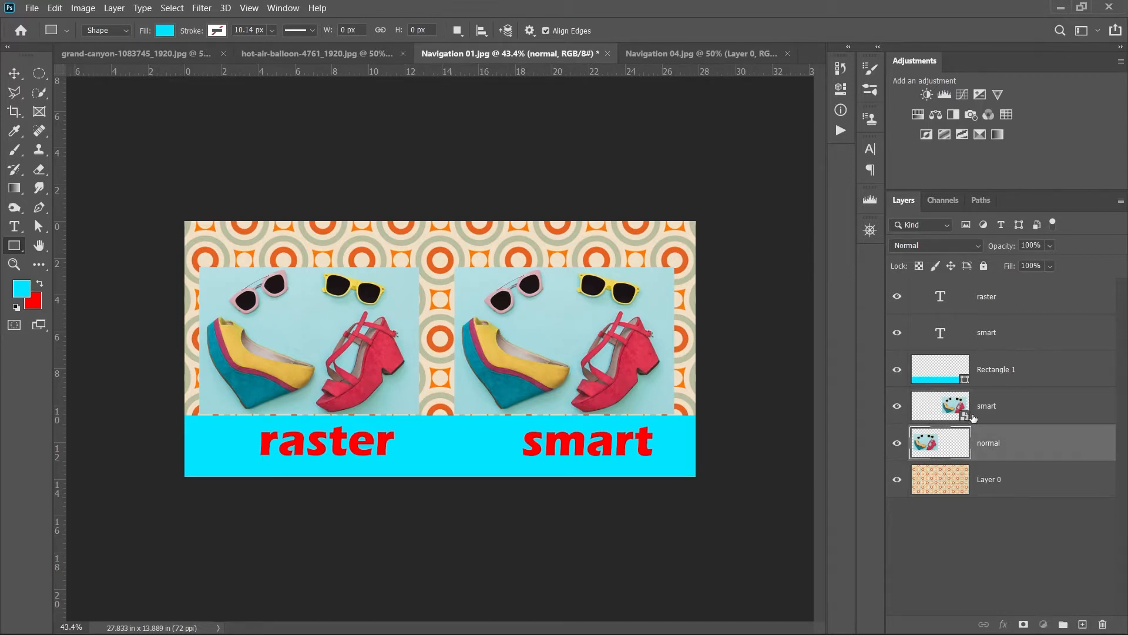
- Scale the smart and normal photo layers together down to tiny thumbnails just above the cyan band's left end
{"action": "left_click", "coordinate": [976, 415]}
{"action": "left_click", "coordinate": [999, 444], "text": "shift"}
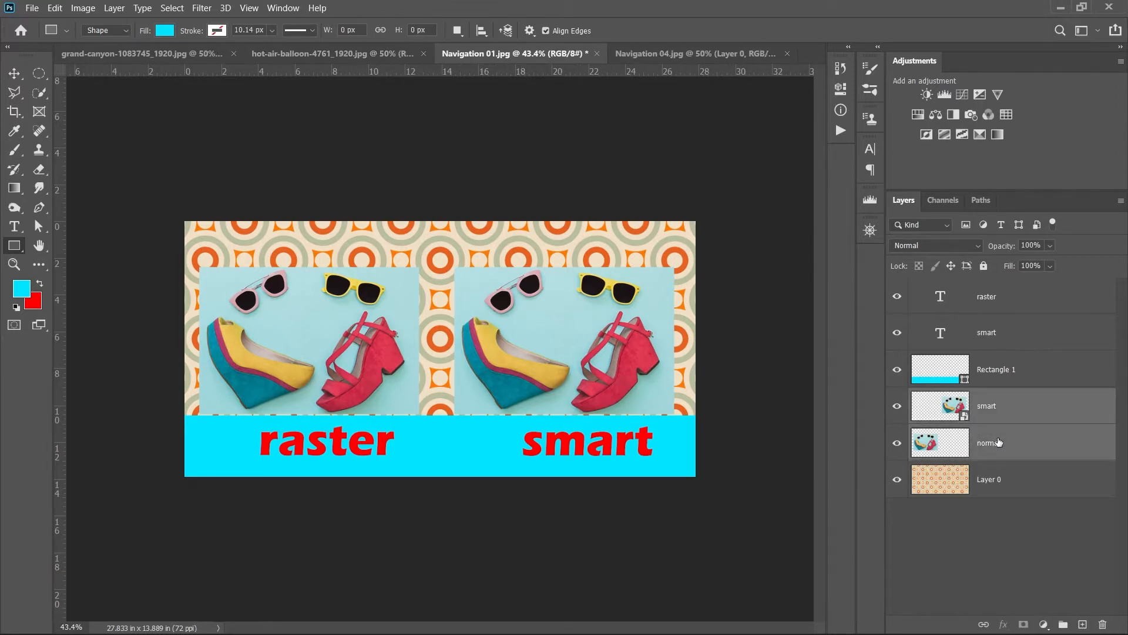
{"action": "key", "text": "ctrl+t"}
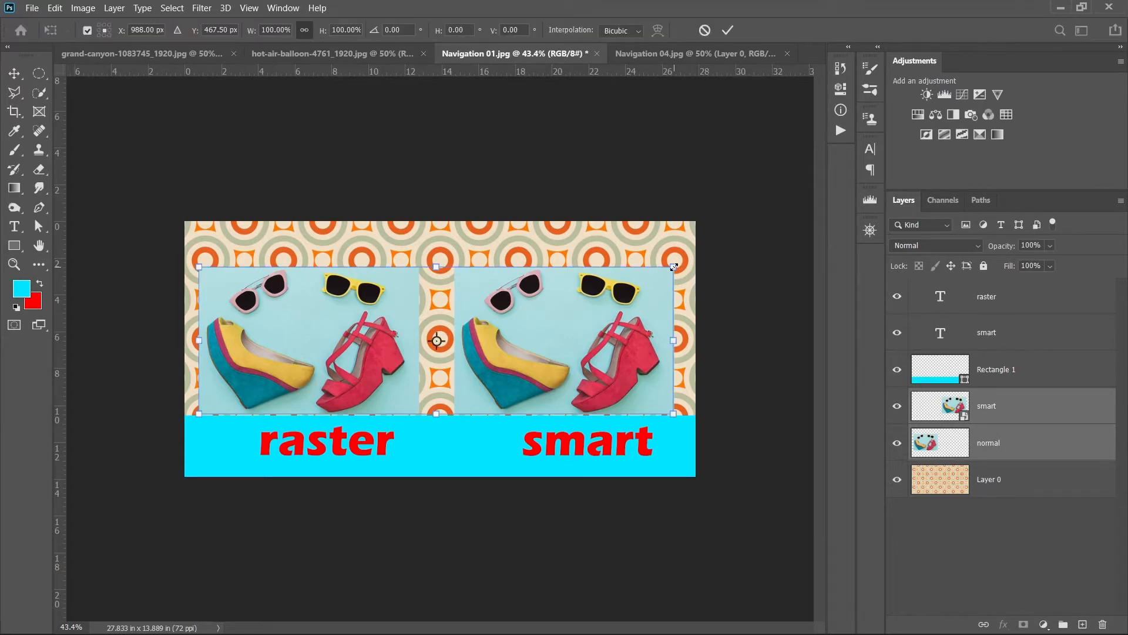
{"action": "left_click_drag", "start_coordinate": [674, 267], "coordinate": [270, 439]}
{"action": "left_click", "coordinate": [729, 31]}
{"action": "key", "text": "u"}
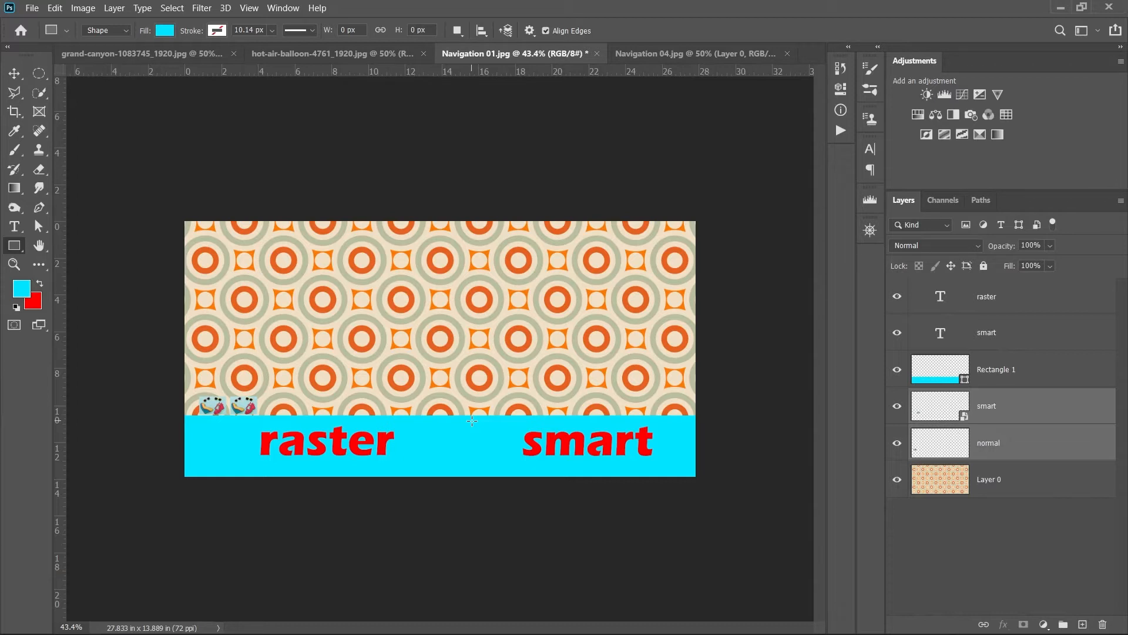
- Enlarge the smart and normal photo layers together to about 824%, filling the area above the cyan band
{"action": "left_click", "coordinate": [997, 539]}
{"action": "left_click", "coordinate": [1011, 413]}
{"action": "left_click", "coordinate": [1005, 446], "text": "shift"}
{"action": "key", "text": "ctrl+t"}
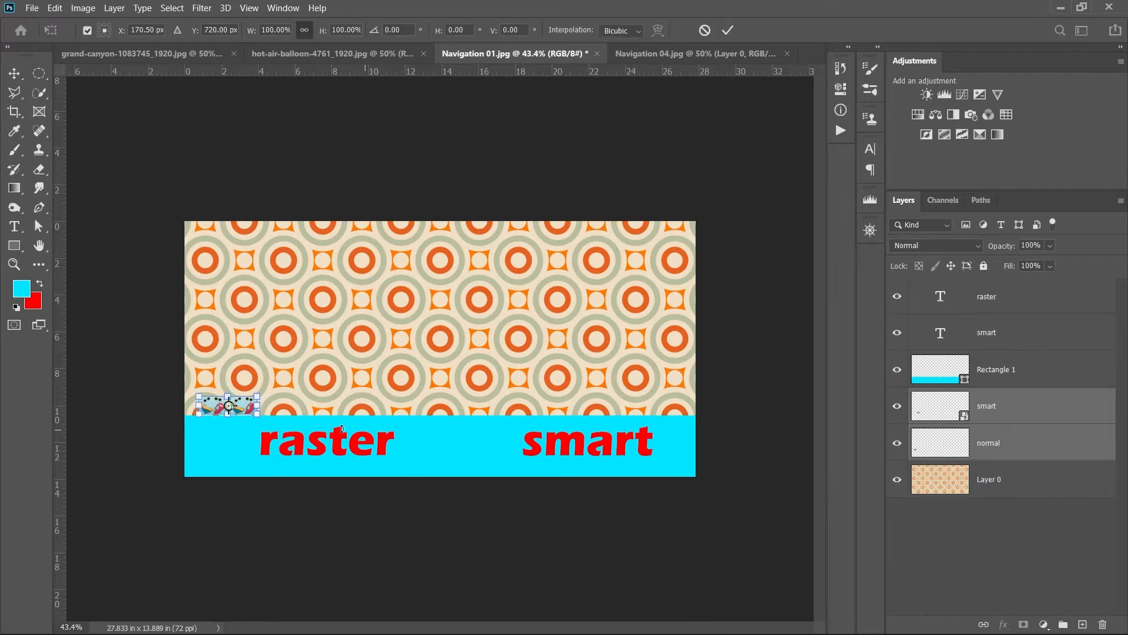
{"action": "left_click_drag", "start_coordinate": [261, 389], "coordinate": [690, 292]}
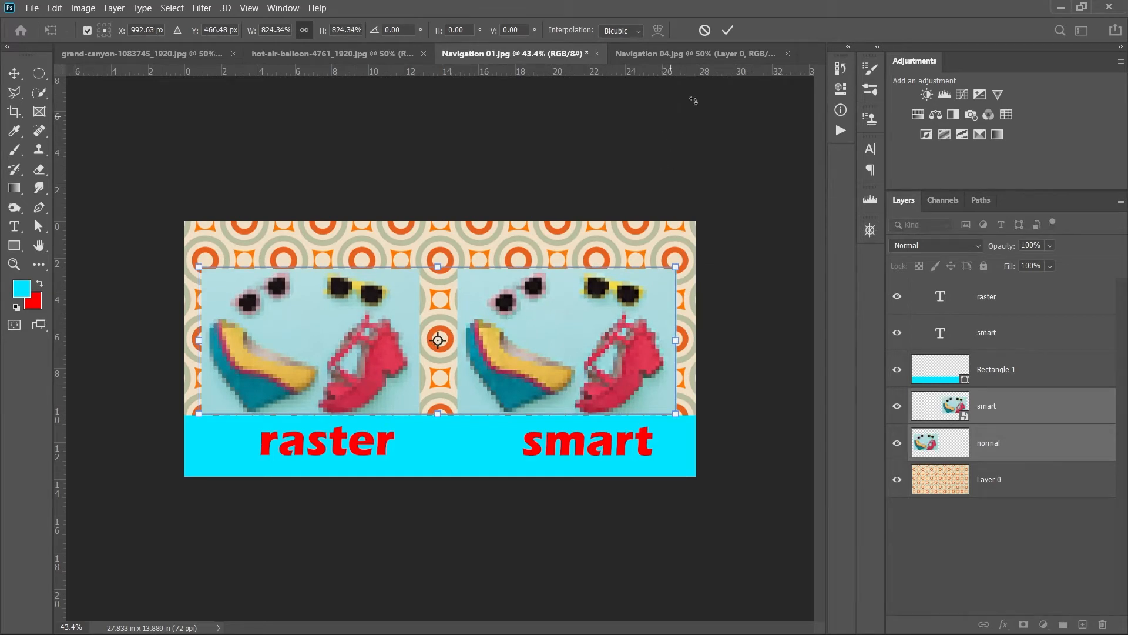
{"action": "left_click", "coordinate": [728, 30]}
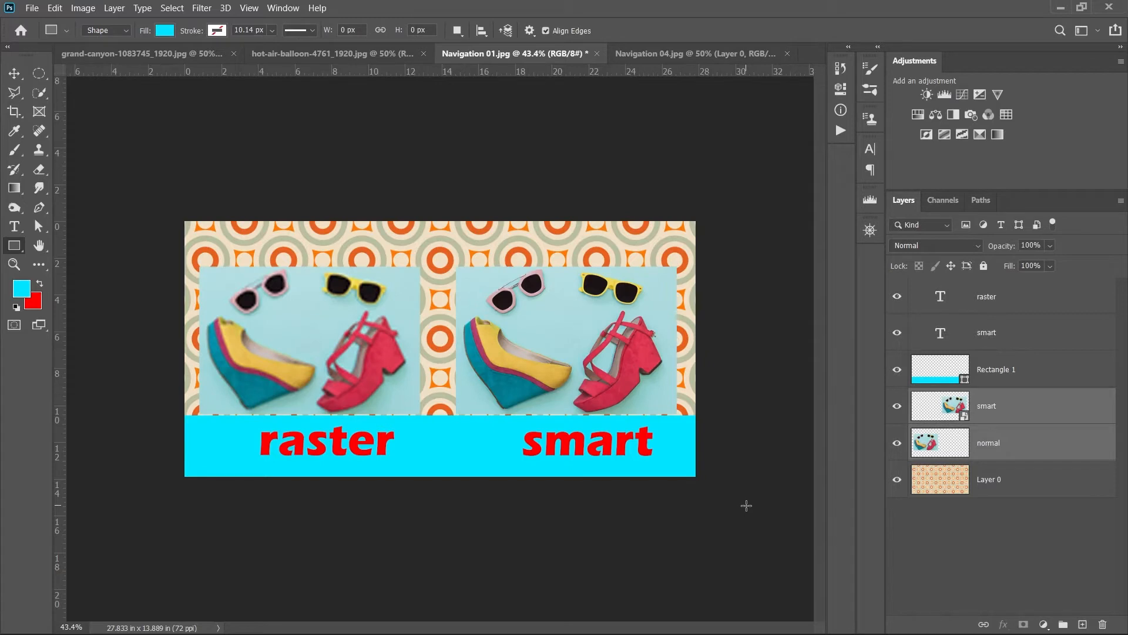
- Compare the sharpness of the raster and smart photos up close and check the smart layer's transform scale
{"action": "key", "text": "ctrl+plus"}
{"action": "key", "text": "ctrl+plus"}
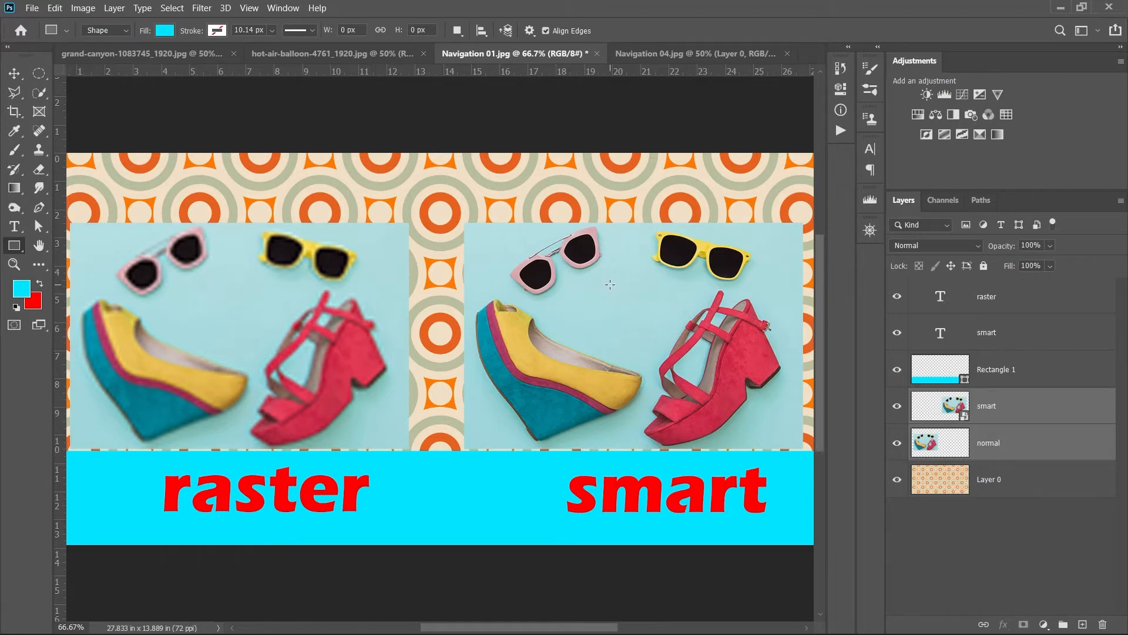
{"action": "left_click", "coordinate": [976, 405]}
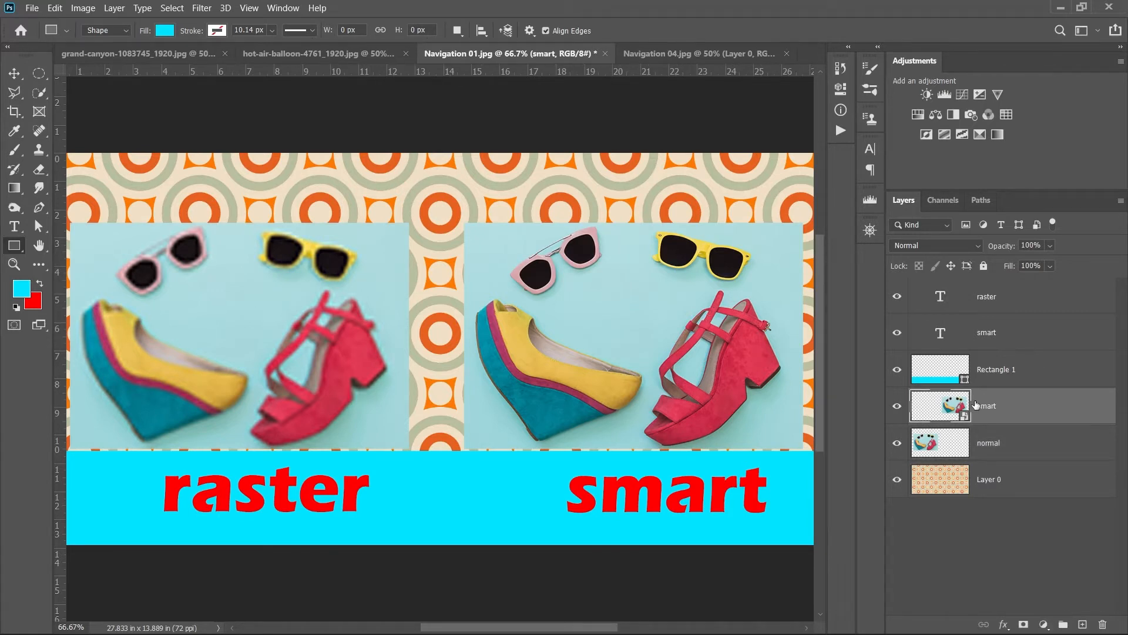
{"action": "key", "text": "ctrl+t"}
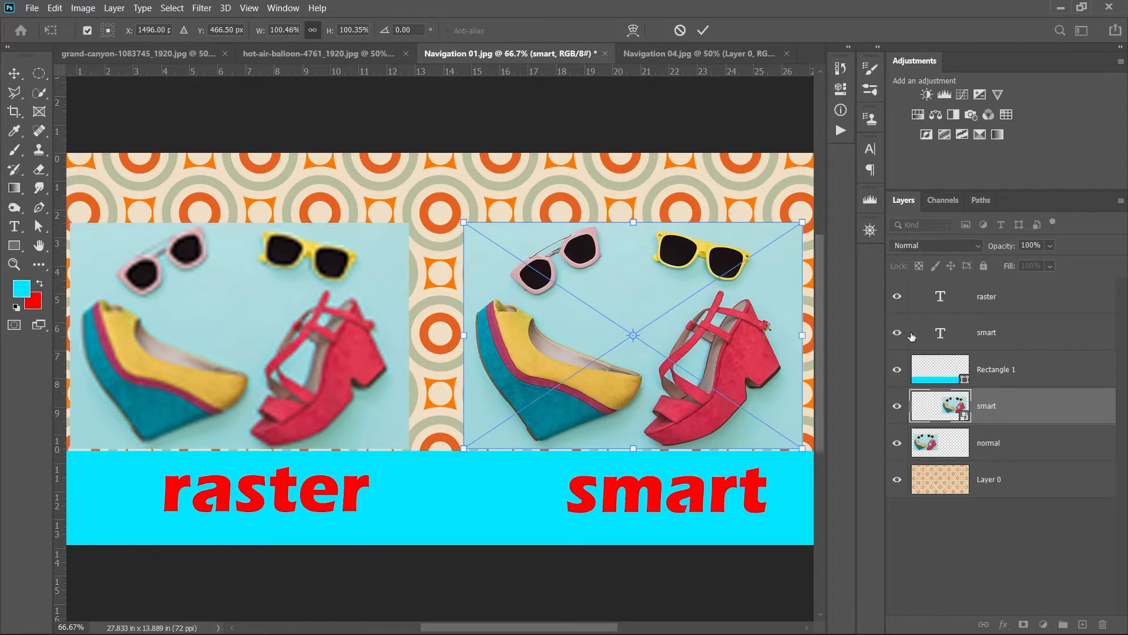
{"action": "left_click", "coordinate": [703, 30]}
{"action": "key", "text": "u"}
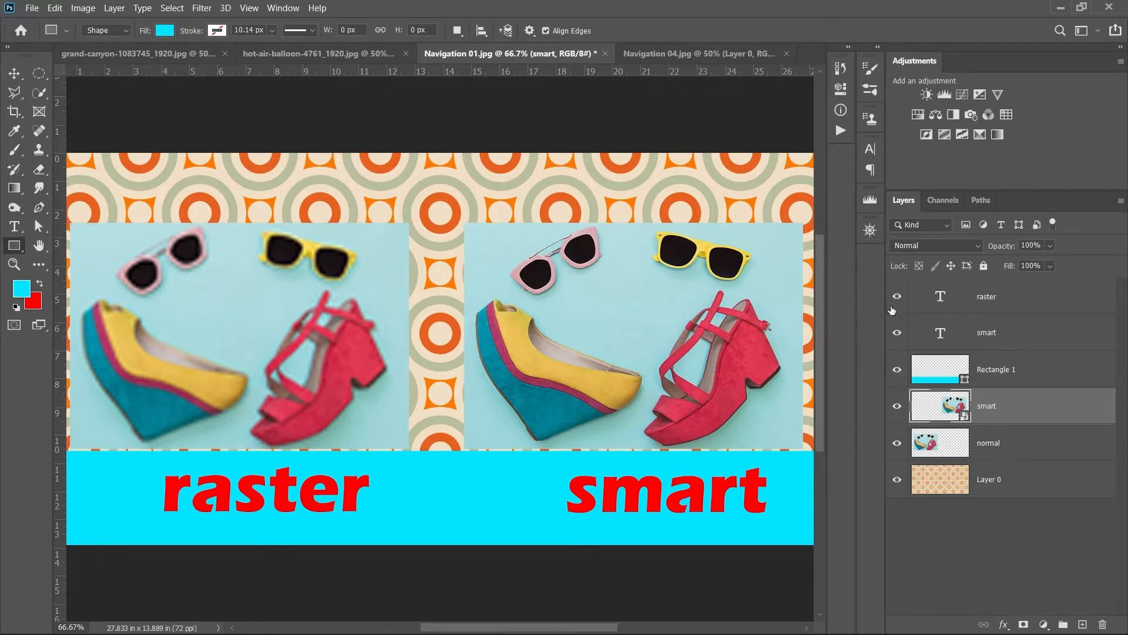
{"action": "left_click", "coordinate": [1017, 451]}
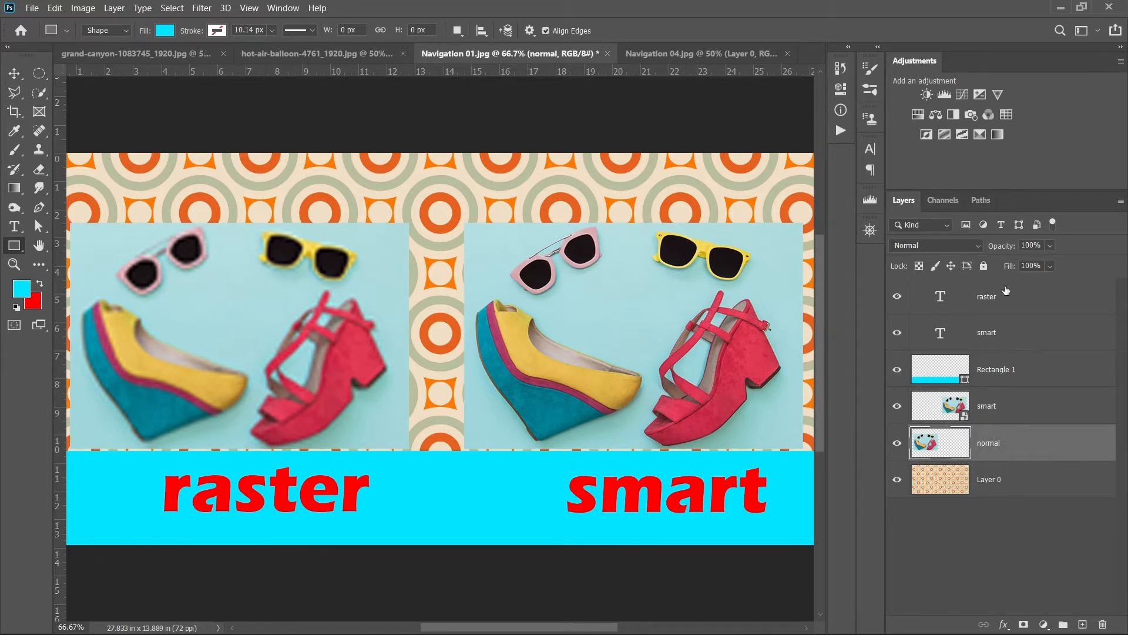
{"action": "left_click", "coordinate": [993, 418]}
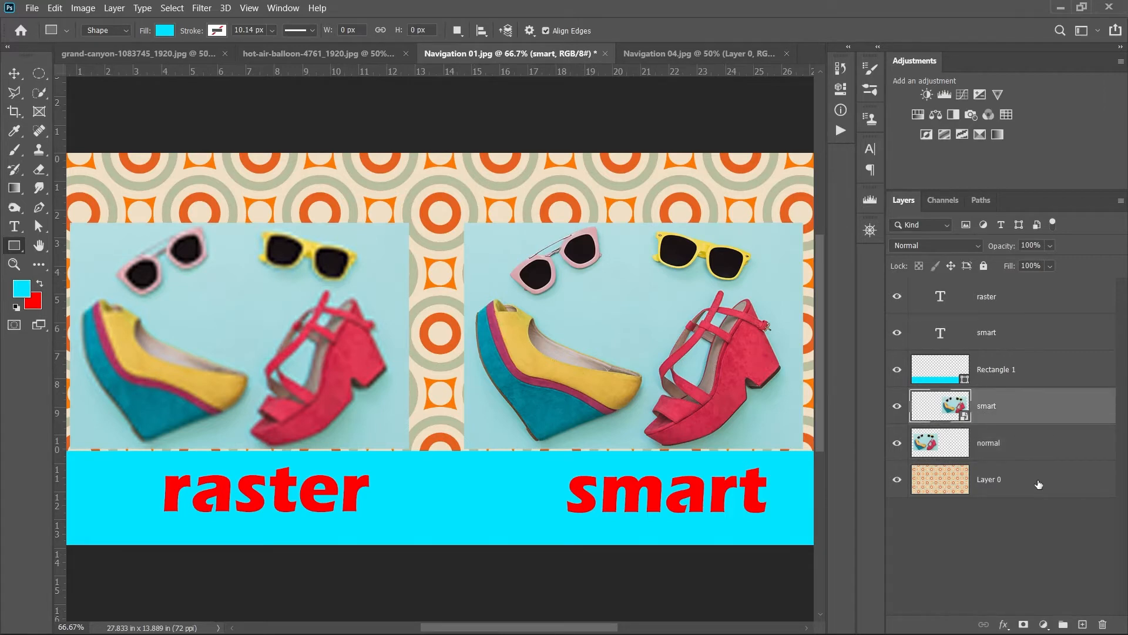
- Undo the reduction and enlargement applied to both photo layers
{"action": "key", "text": "ctrl+z"}
{"action": "key", "text": "ctrl+z"}
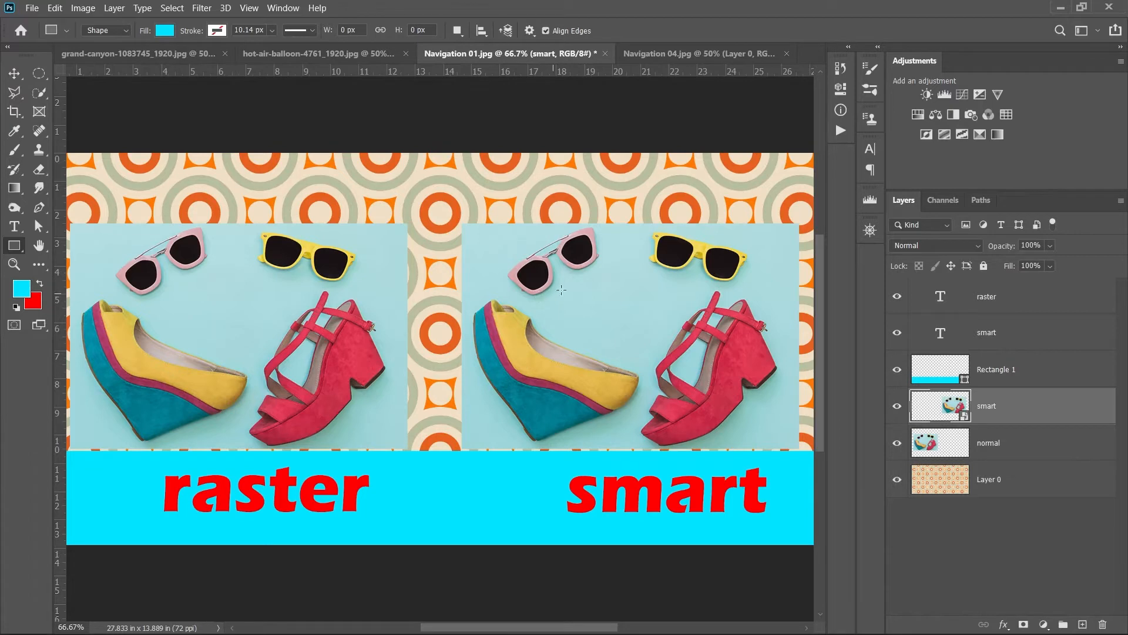
{"action": "left_click", "coordinate": [979, 456]}
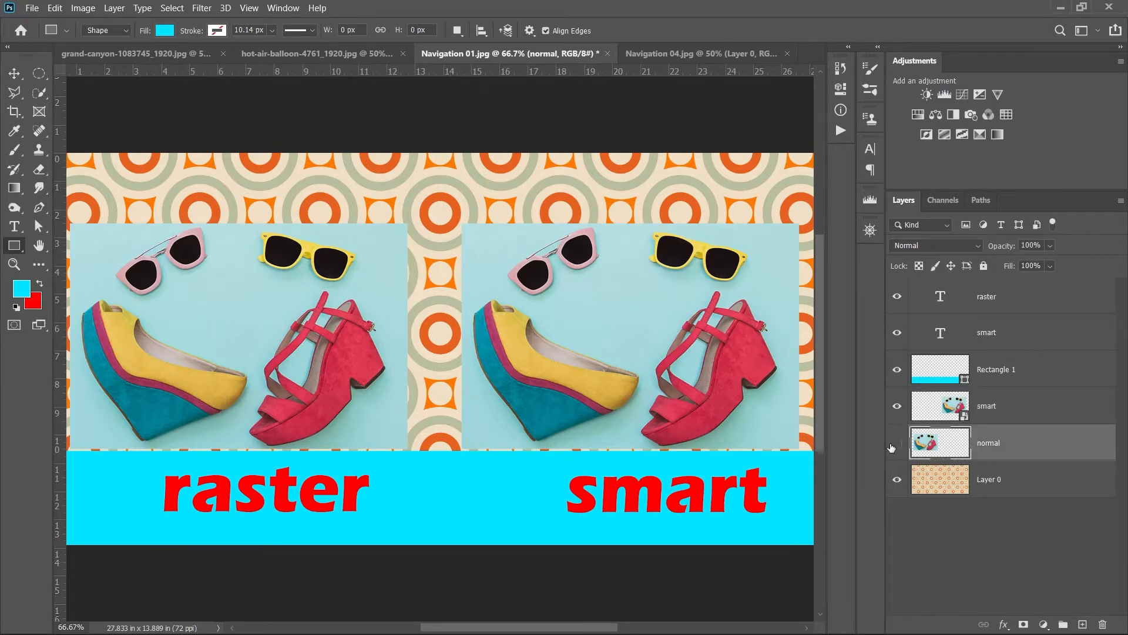
{"action": "left_click", "coordinate": [1011, 407]}
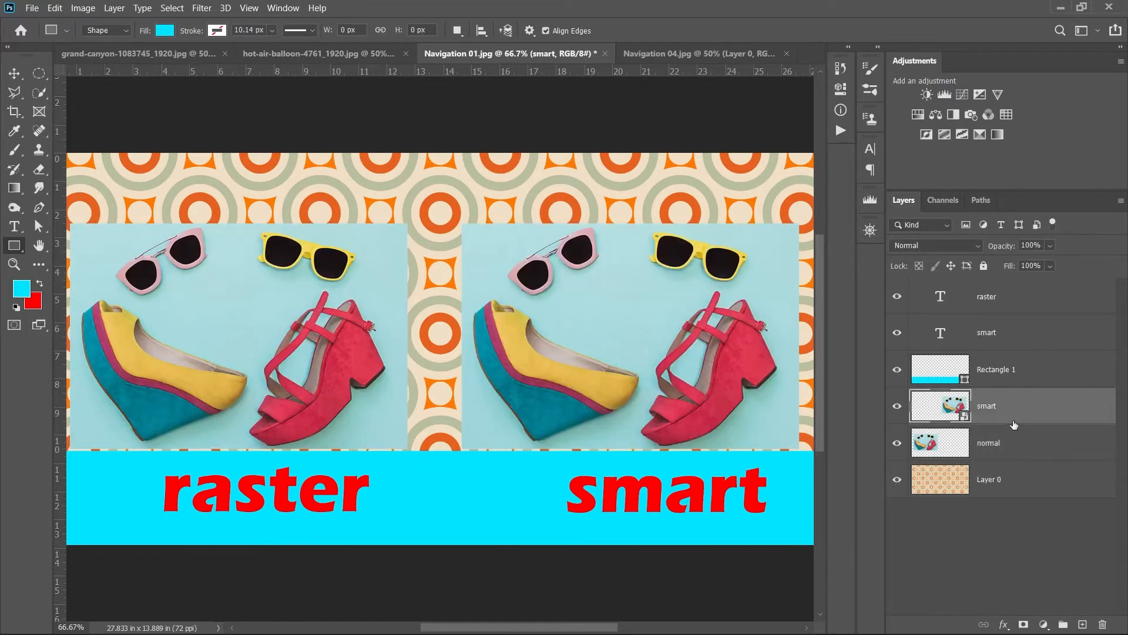
- Scale the normal layer down to 50% in width and height
{"action": "left_click", "coordinate": [994, 438]}
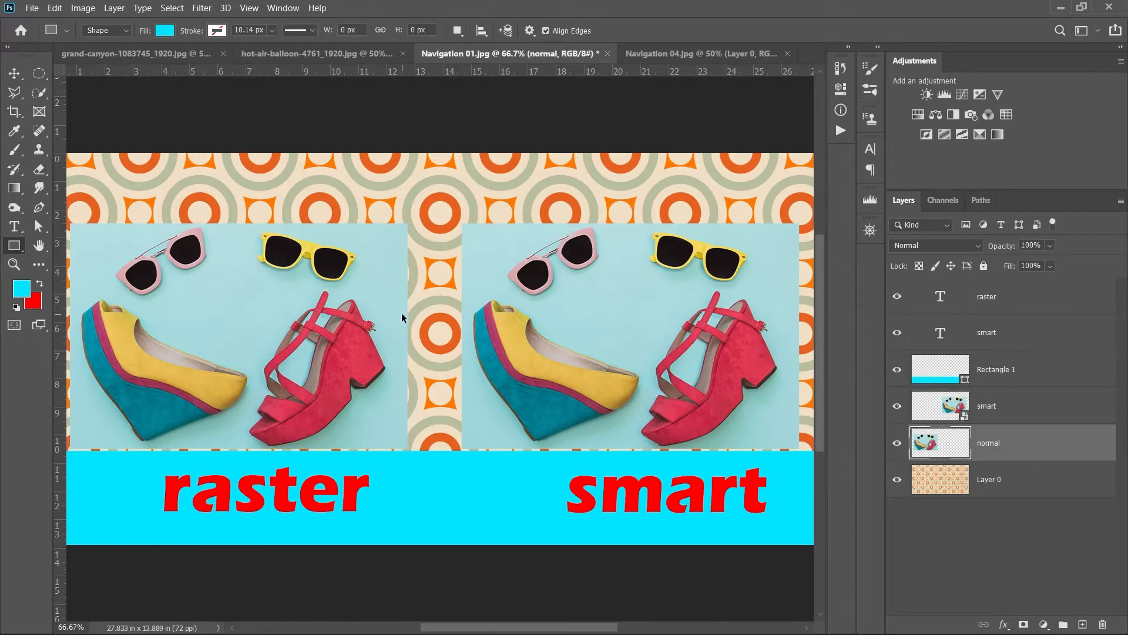
{"action": "key", "text": "ctrl+t"}
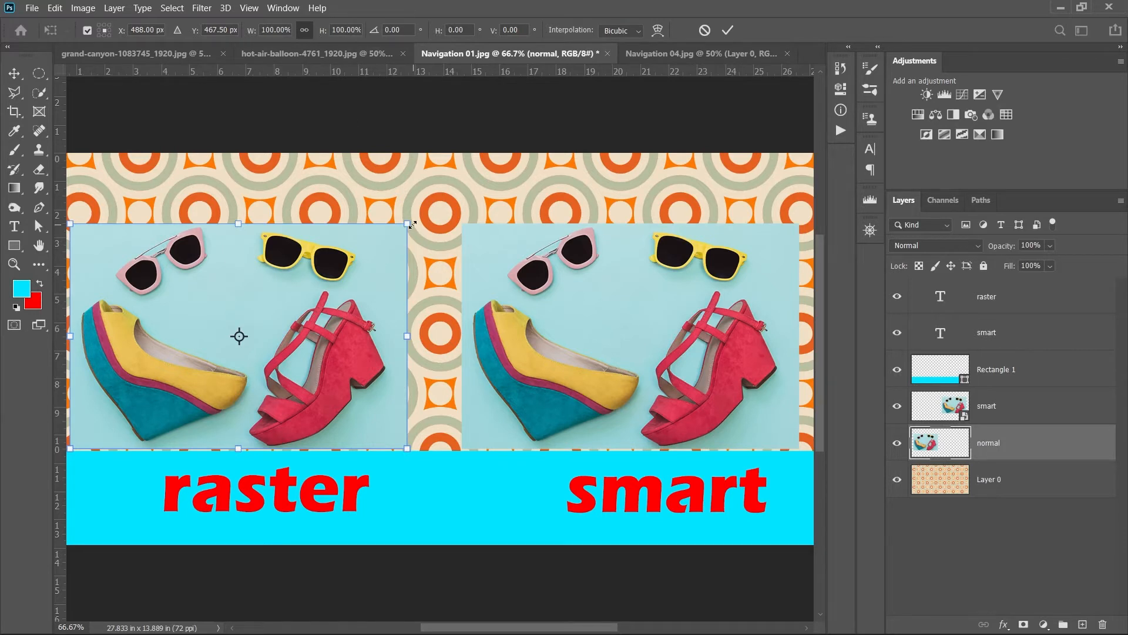
{"action": "left_click_drag", "start_coordinate": [408, 224], "coordinate": [272, 358]}
{"action": "left_click", "coordinate": [268, 29]}
{"action": "type", "text": "50"}
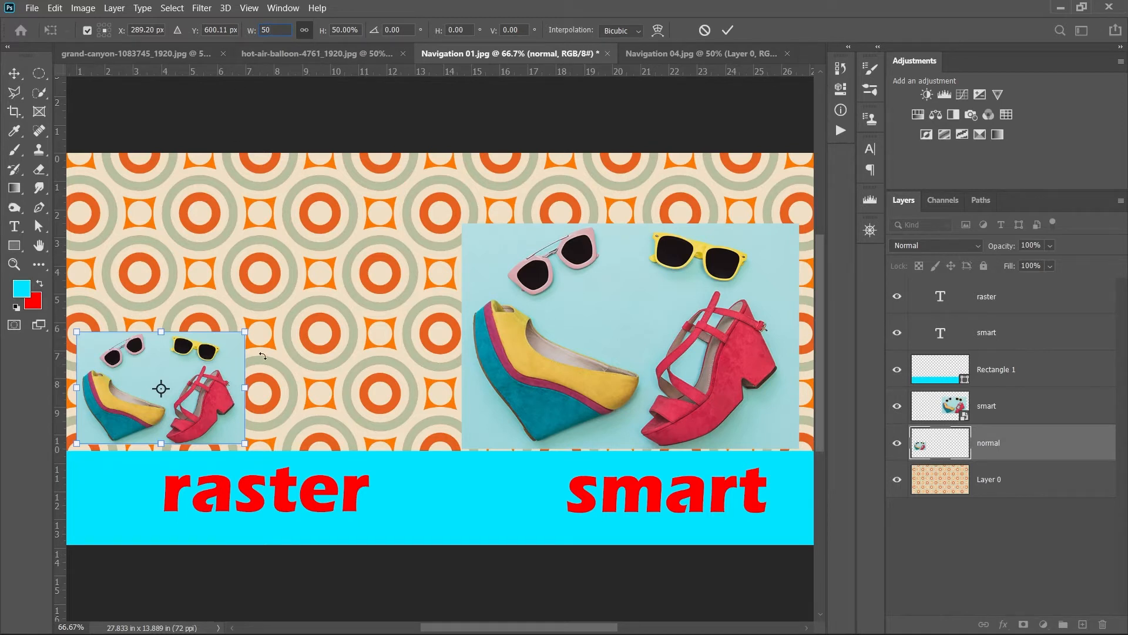
{"action": "left_click", "coordinate": [728, 31]}
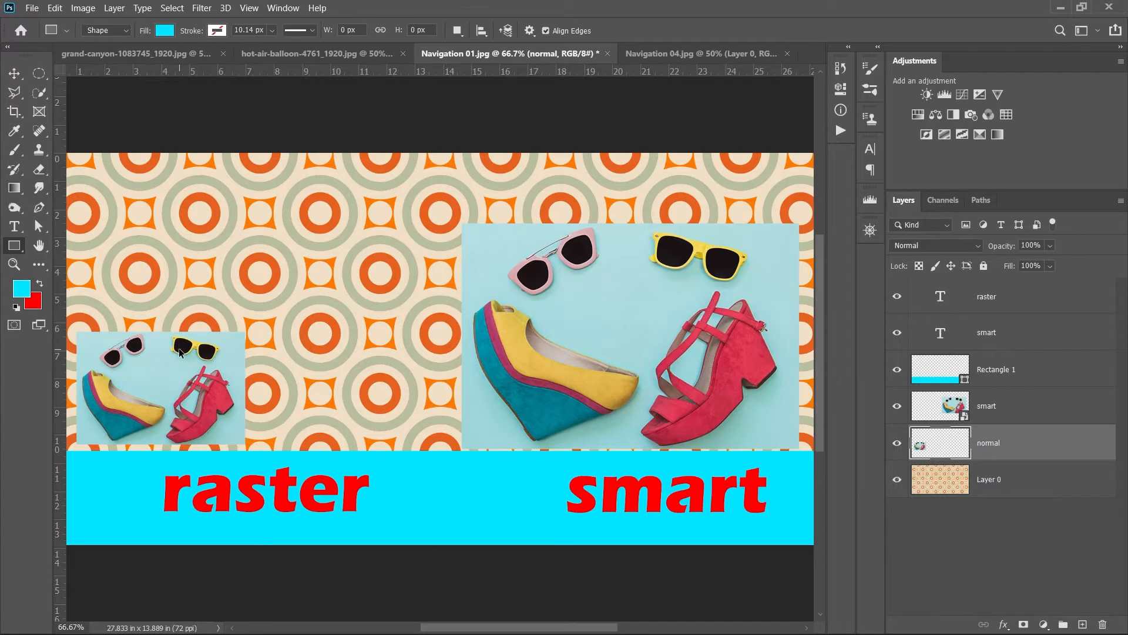
- Scale the reduced normal layer up to 200% in width and height
{"action": "key", "text": "ctrl+t"}
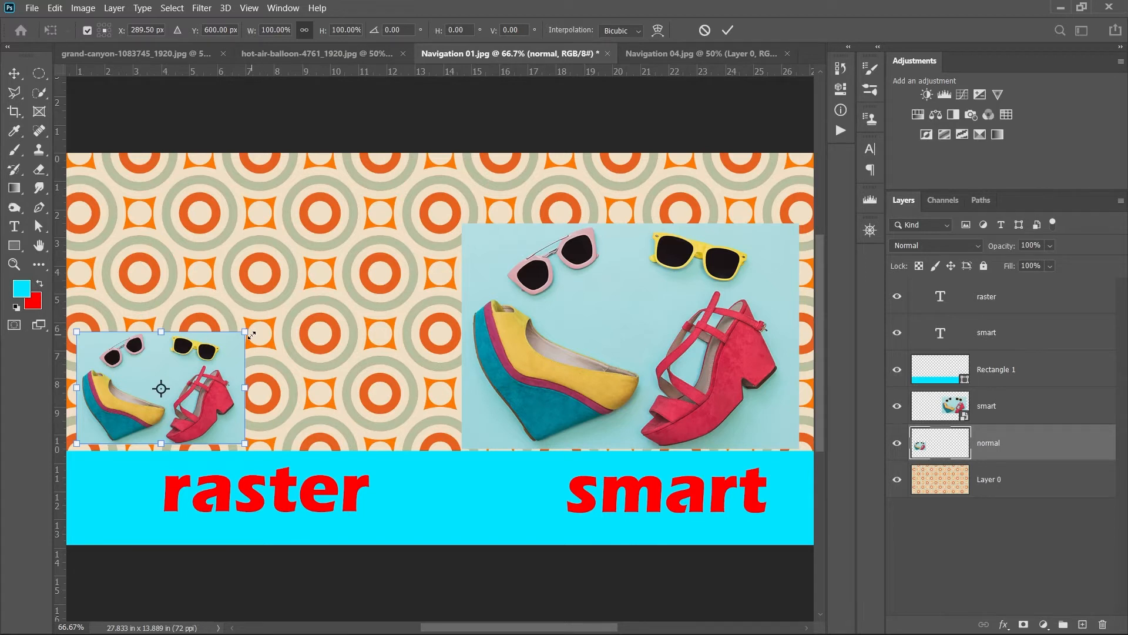
{"action": "left_click_drag", "start_coordinate": [246, 332], "coordinate": [426, 258]}
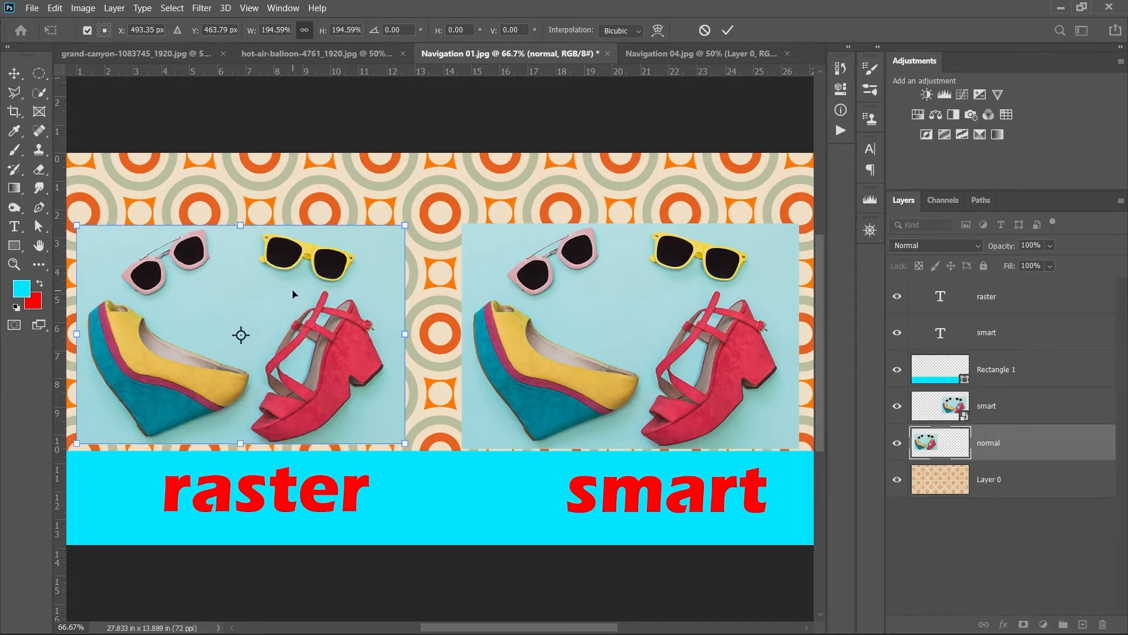
{"action": "left_click", "coordinate": [273, 30]}
{"action": "type", "text": "200"}
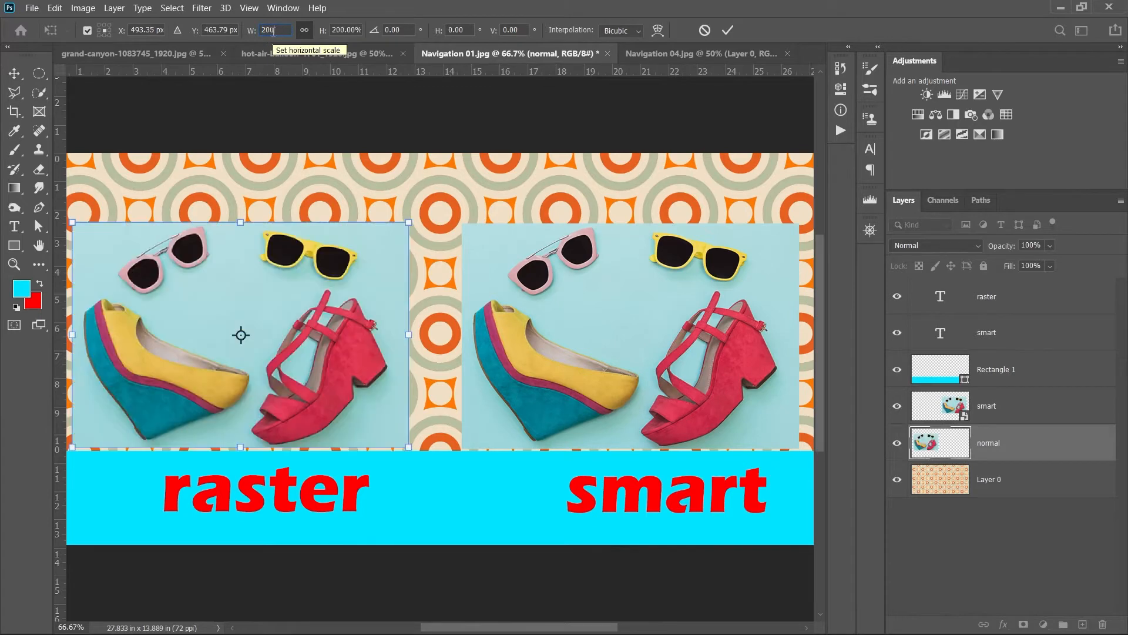
{"action": "left_click", "coordinate": [727, 33]}
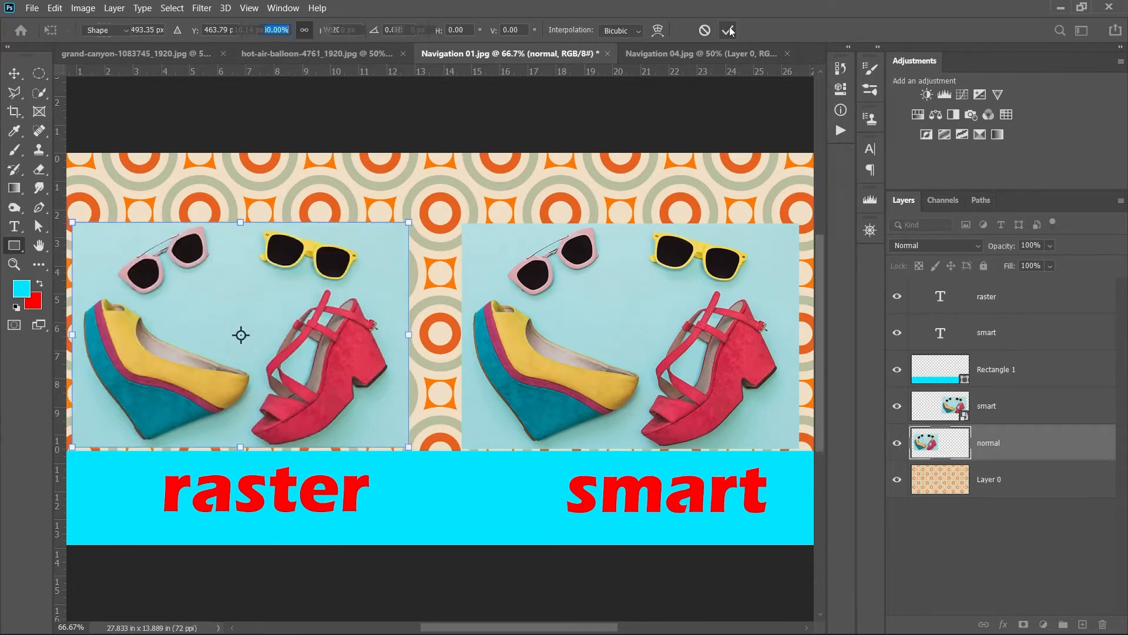
- Shrink the normal layer to about 68%, keeping its lower-left corner in place
{"action": "key", "text": "ctrl+t"}
{"action": "left_click_drag", "start_coordinate": [410, 224], "coordinate": [302, 294]}
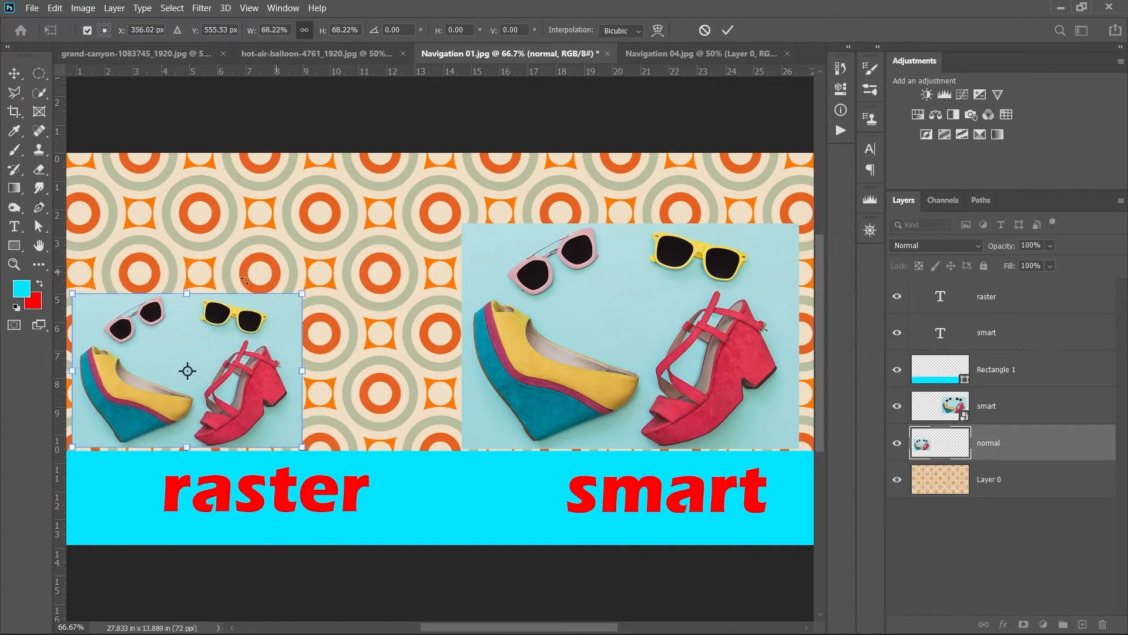
{"action": "left_click", "coordinate": [727, 32]}
- Enlarge the normal layer from its upper-right corner to slightly larger than the smart photo
{"action": "key", "text": "ctrl+t"}
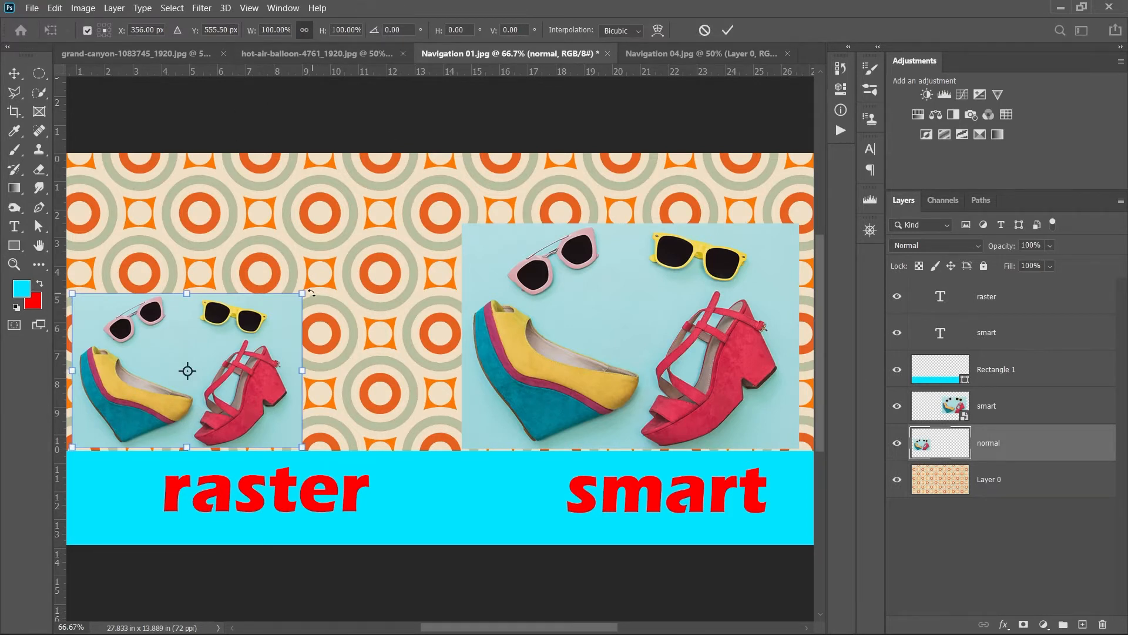
{"action": "left_click_drag", "start_coordinate": [303, 292], "coordinate": [423, 227]}
{"action": "left_click", "coordinate": [727, 30]}
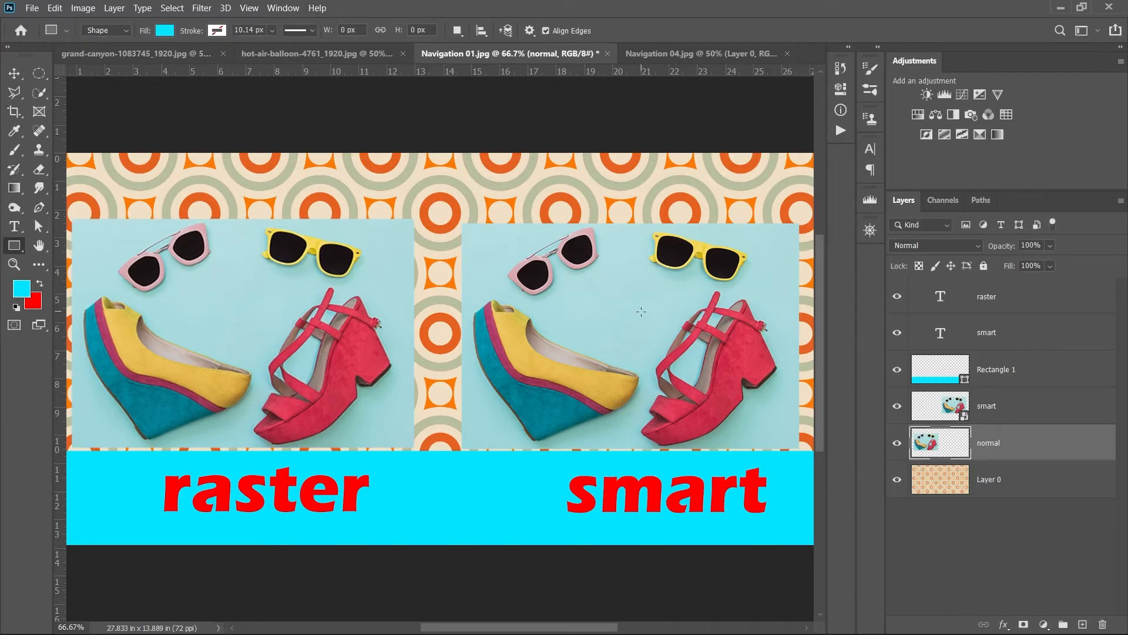
- Shrink the smart layer to about 52%, keeping its lower-left corner in place
{"action": "left_click", "coordinate": [1000, 406]}
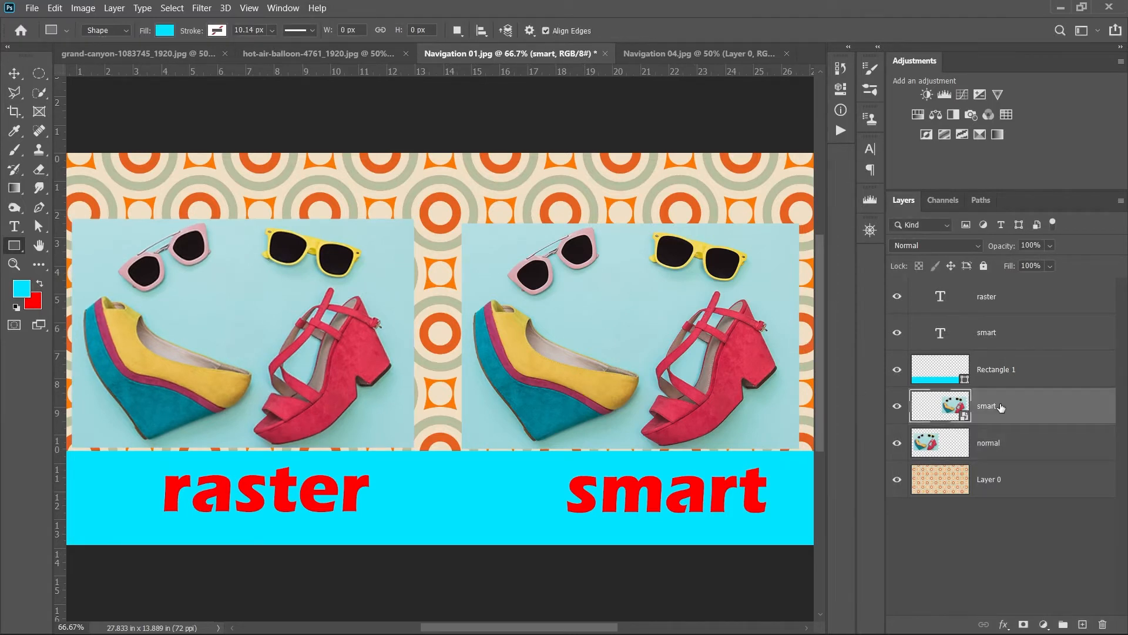
{"action": "key", "text": "ctrl+t"}
{"action": "left_click_drag", "start_coordinate": [800, 227], "coordinate": [653, 354]}
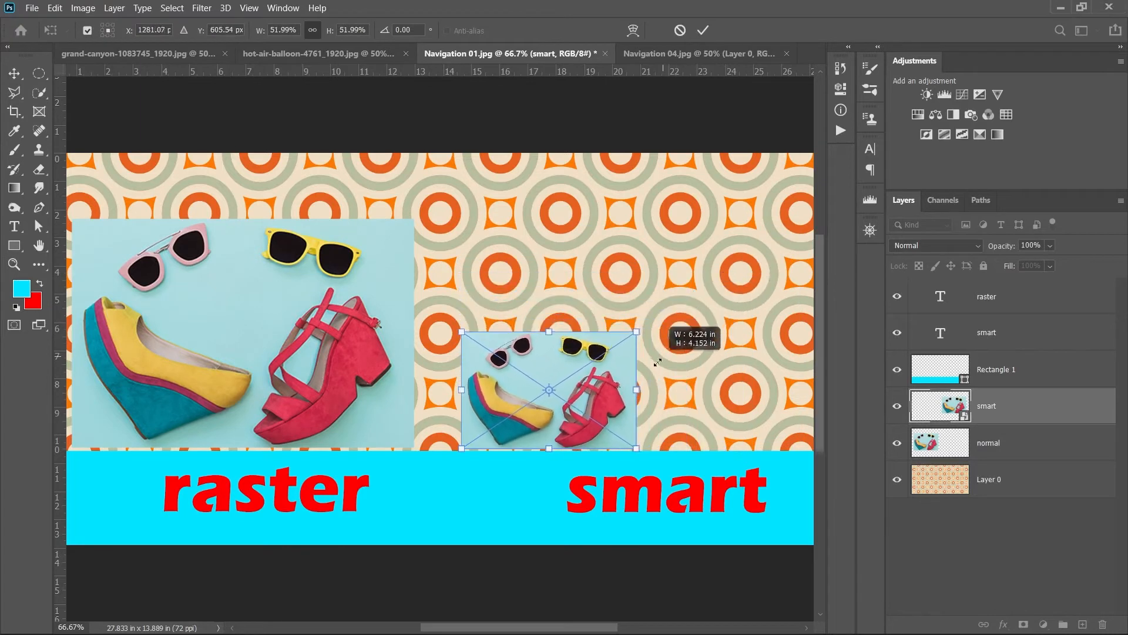
{"action": "left_click", "coordinate": [703, 30]}
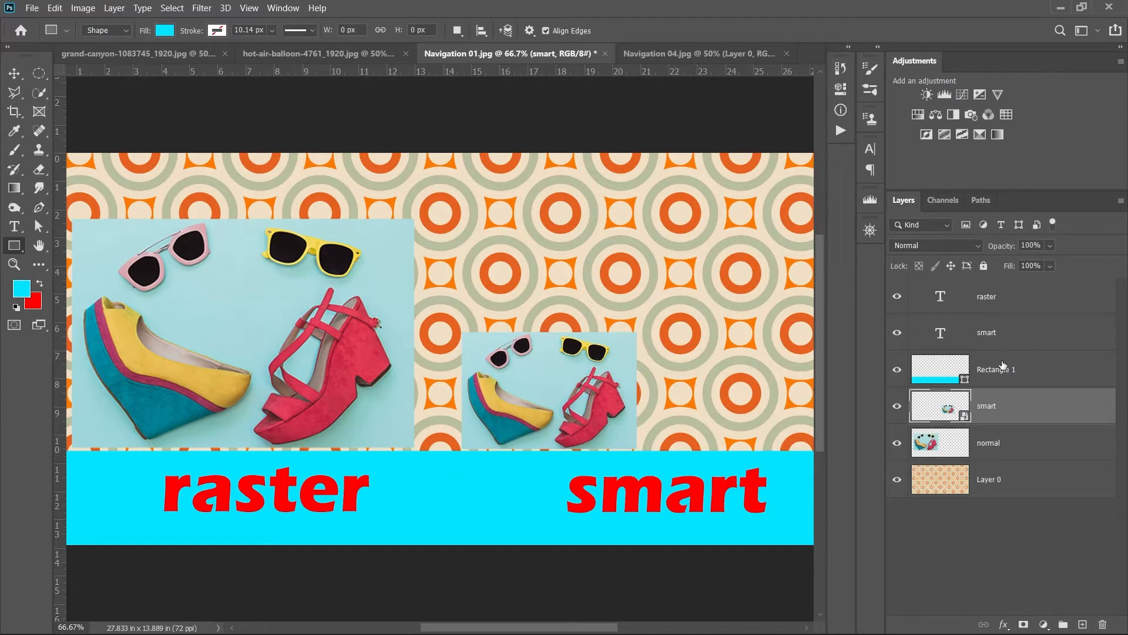
- Set the smart layer's scale to 100% and move the photo above the cyan band, beside the raster photo
{"action": "key", "text": "ctrl+t"}
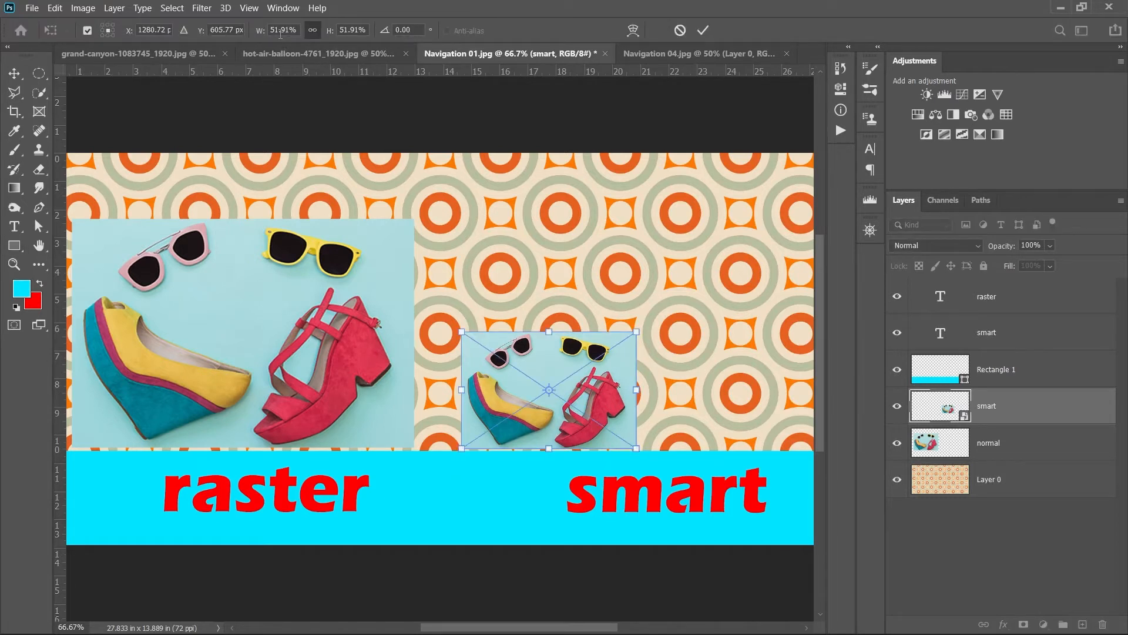
{"action": "left_click", "coordinate": [279, 30]}
{"action": "type", "text": "100"}
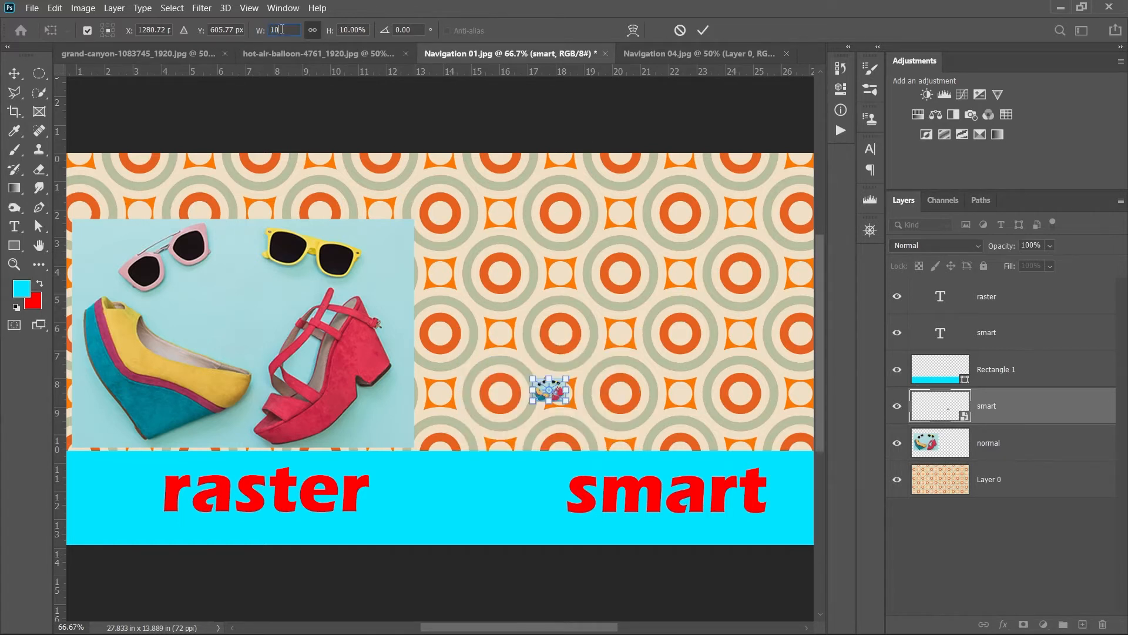
{"action": "left_click", "coordinate": [704, 31]}
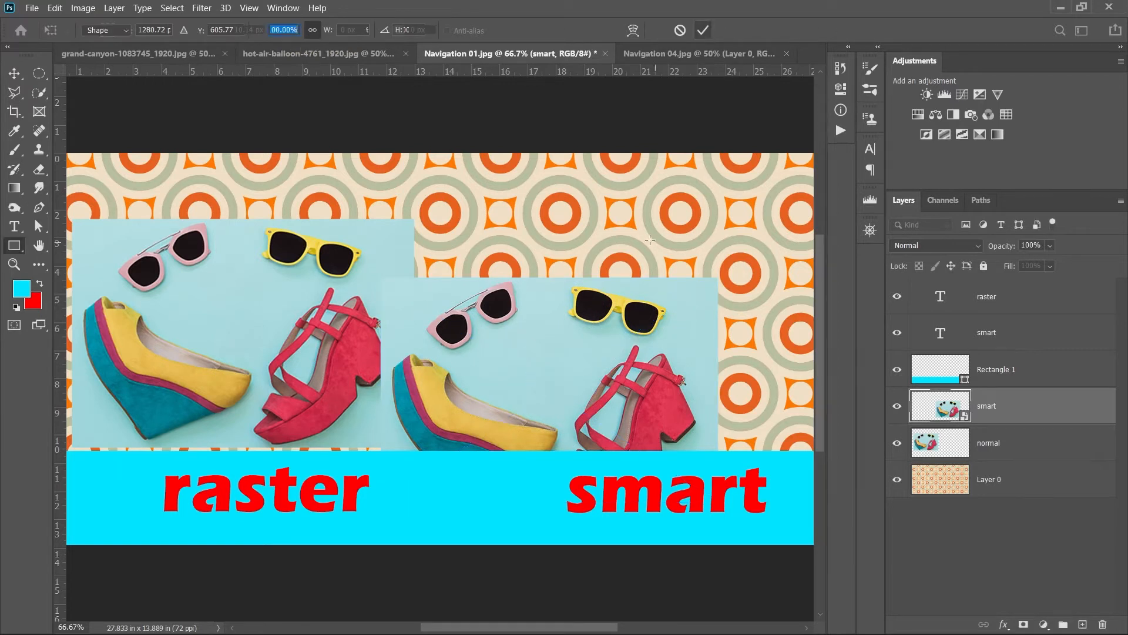
{"action": "key", "text": "v"}
{"action": "left_click_drag", "start_coordinate": [551, 352], "coordinate": [615, 287]}
- Rotate the normal layer about 16.3° counterclockwise and move both photo layers above the Rectangle 1 layer
{"action": "right_click", "coordinate": [266, 282]}
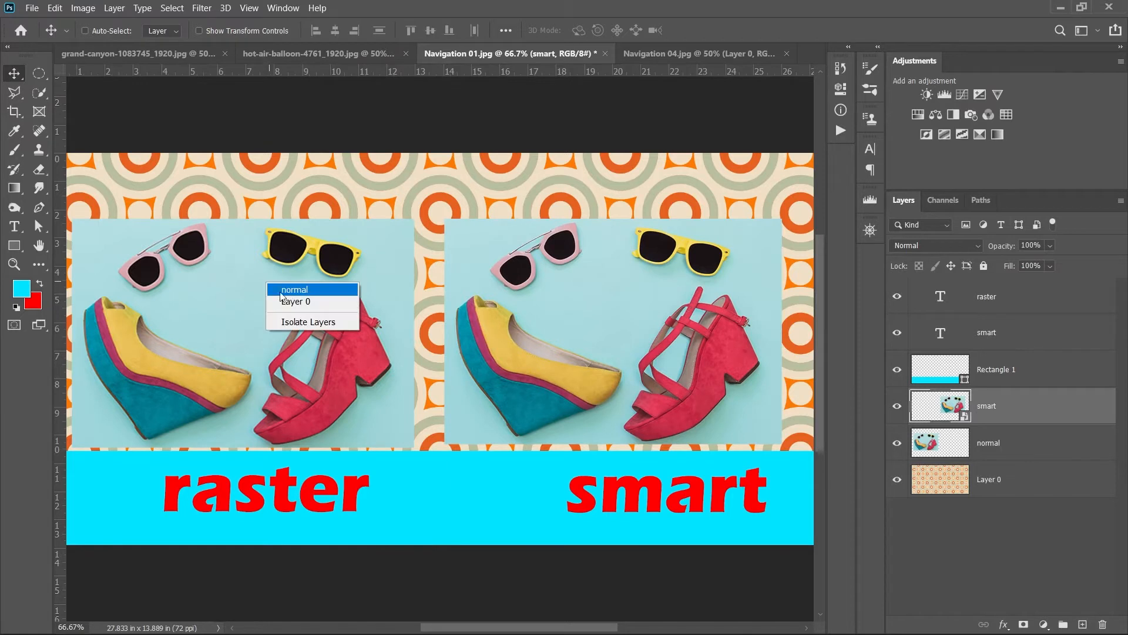
{"action": "left_click", "coordinate": [289, 292]}
{"action": "key", "text": "ctrl"}
{"action": "key", "text": "ctrl+t"}
{"action": "left_click_drag", "start_coordinate": [440, 208], "coordinate": [463, 140]}
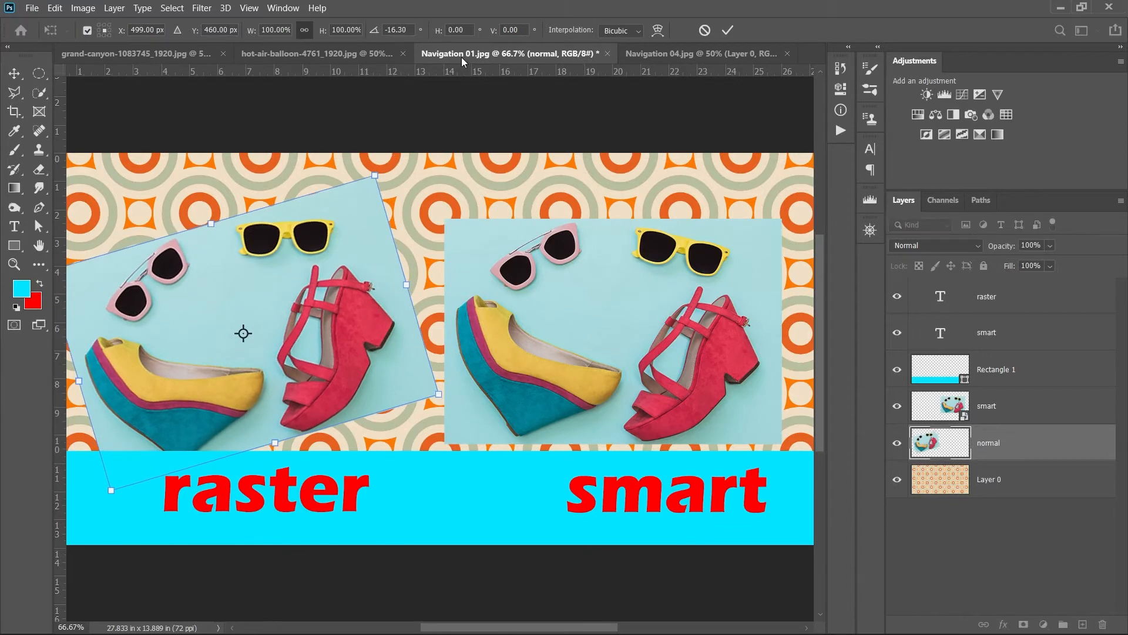
{"action": "left_click_drag", "start_coordinate": [387, 30], "coordinate": [415, 36]}
{"action": "left_click", "coordinate": [728, 30]}
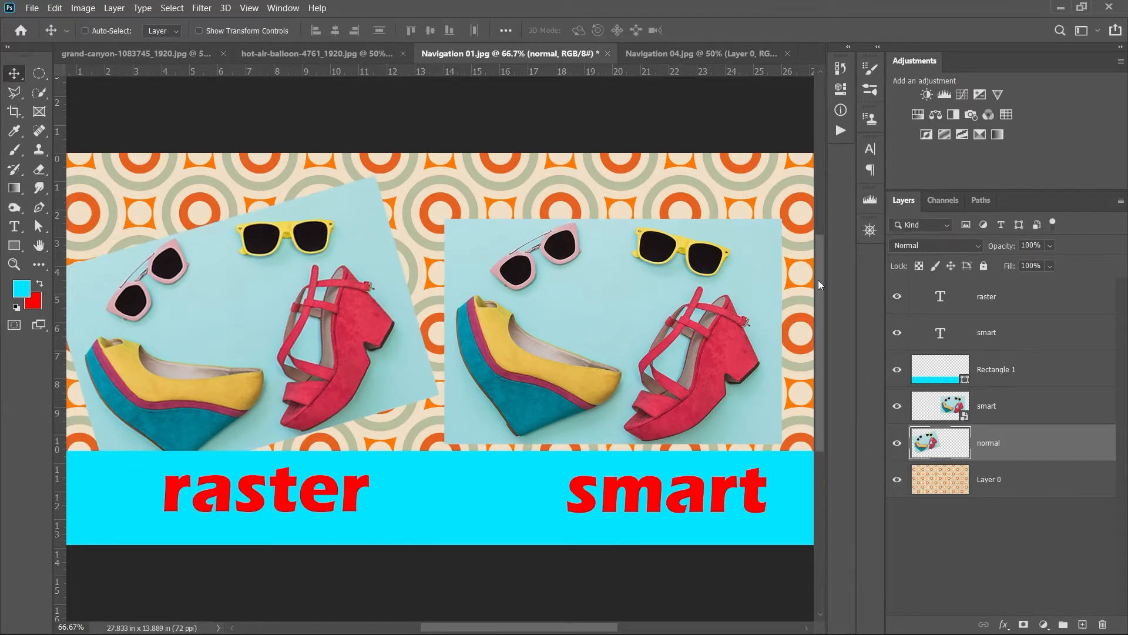
{"action": "left_click_drag", "start_coordinate": [1016, 449], "coordinate": [1007, 361]}
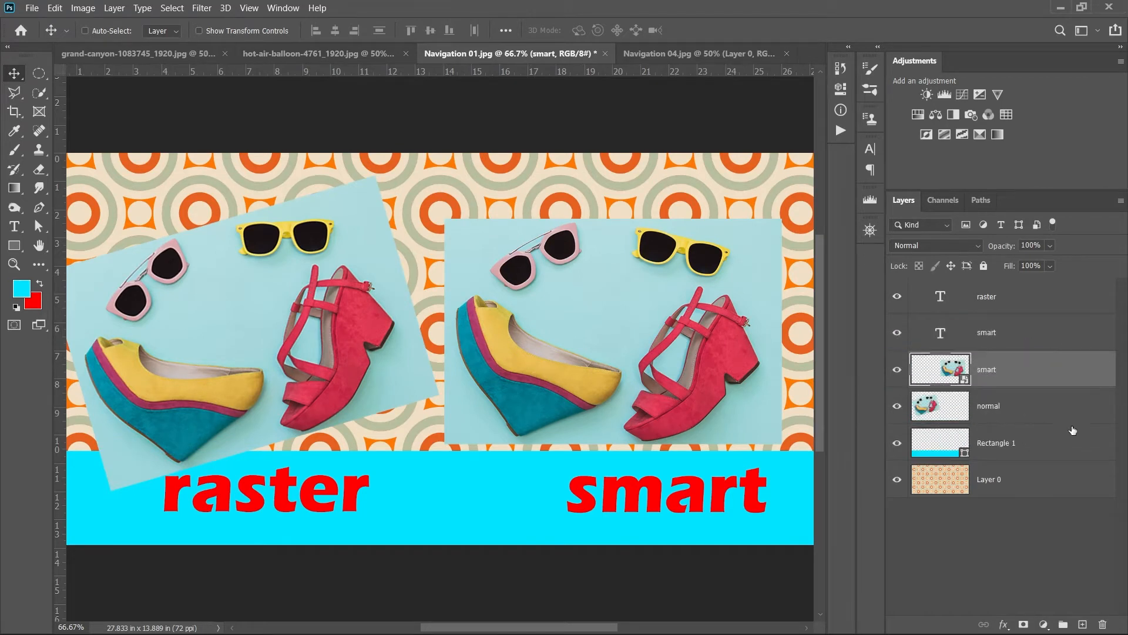
- Rotate the tilted normal layer about 16.5° clockwise to level the photo
{"action": "left_click", "coordinate": [1010, 418]}
{"action": "key", "text": "ctrl"}
{"action": "key", "text": "ctrl+t"}
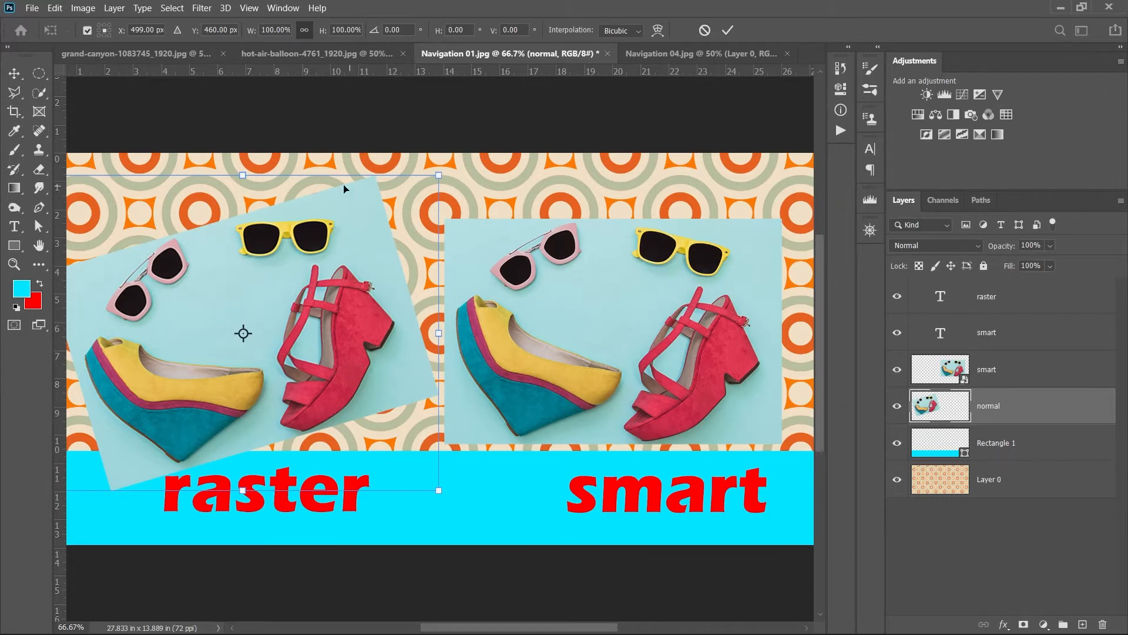
{"action": "left_click", "coordinate": [392, 30]}
{"action": "left_click_drag", "start_coordinate": [450, 167], "coordinate": [491, 233]}
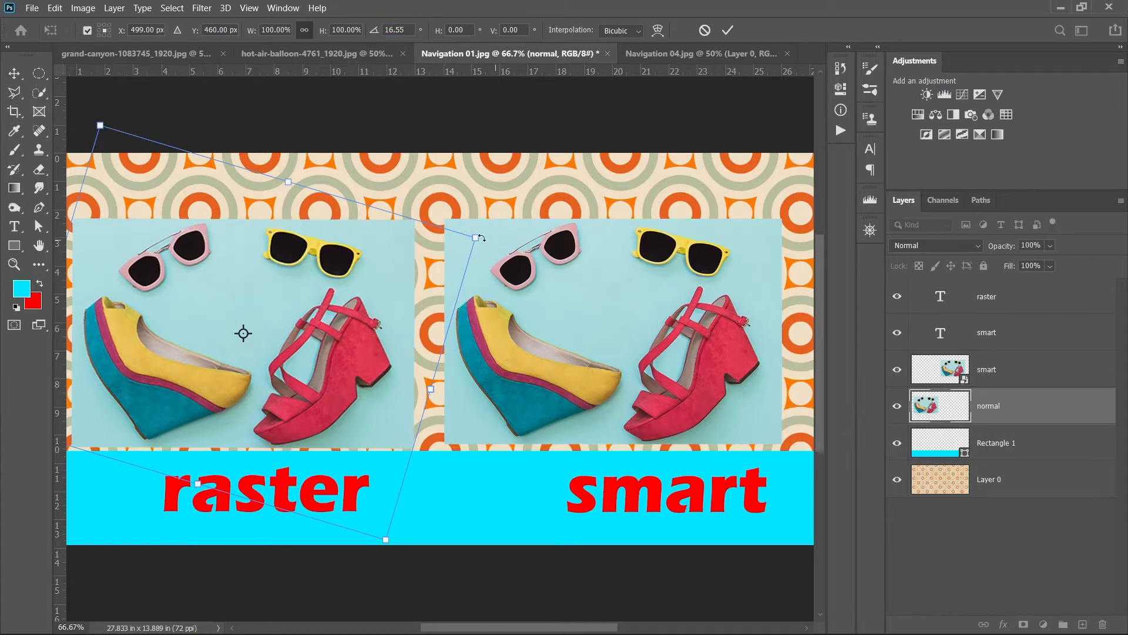
{"action": "left_click_drag", "start_coordinate": [386, 28], "coordinate": [405, 34]}
{"action": "left_click", "coordinate": [731, 28]}
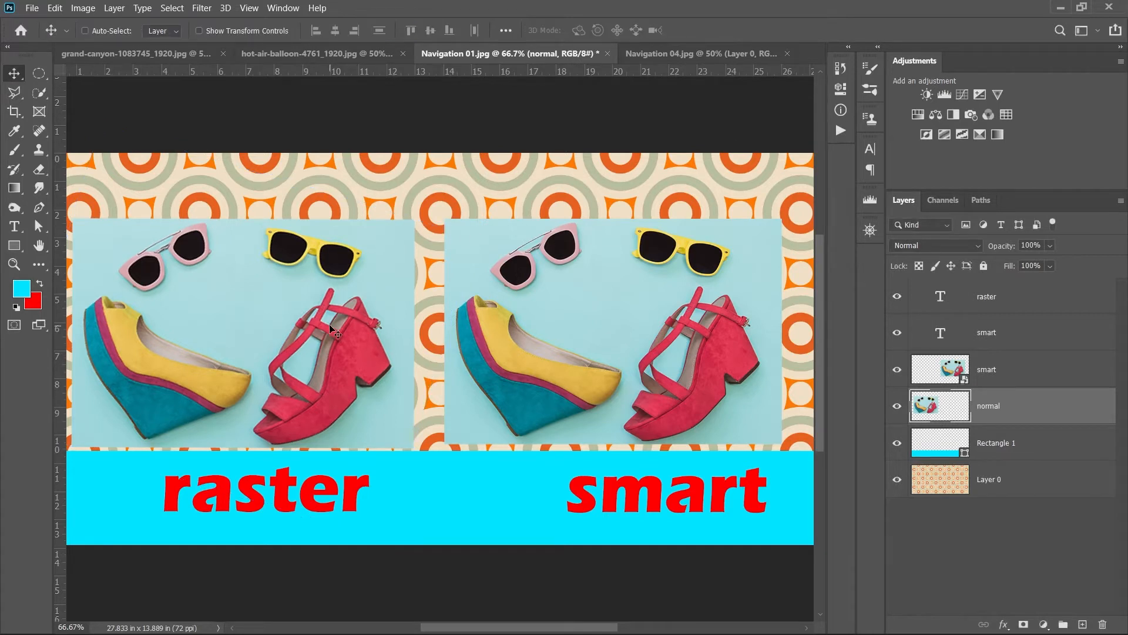
- Rotate the smart layer about 25.9° counterclockwise and apply the transform
{"action": "left_click", "coordinate": [767, 326], "text": "ctrl"}
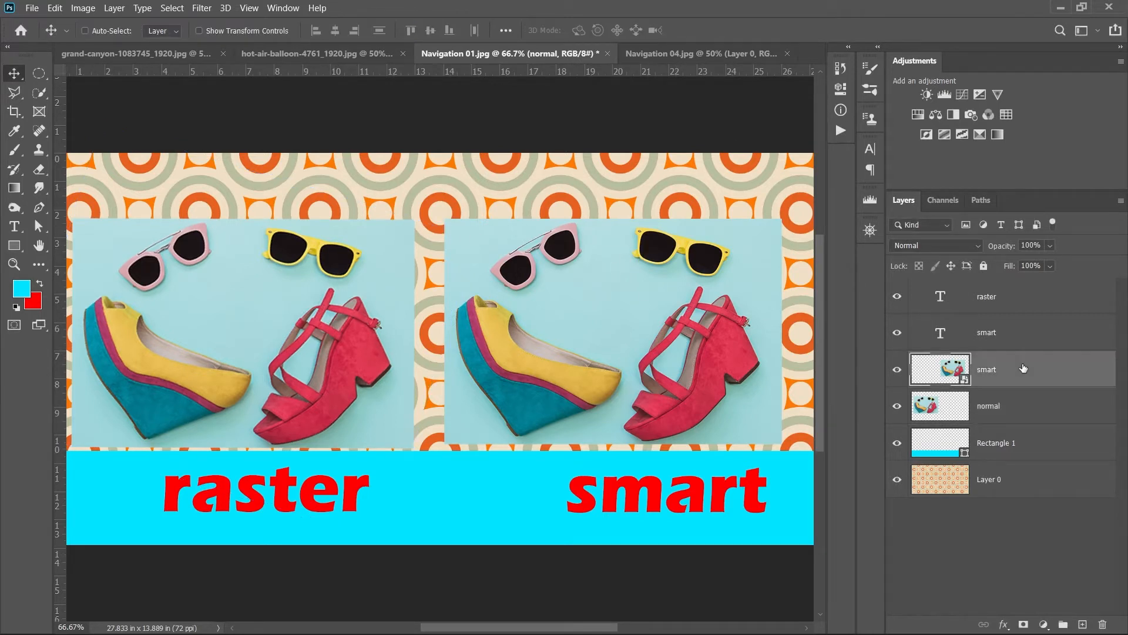
{"action": "key", "text": "ctrl+t"}
{"action": "left_click_drag", "start_coordinate": [788, 199], "coordinate": [713, 137]}
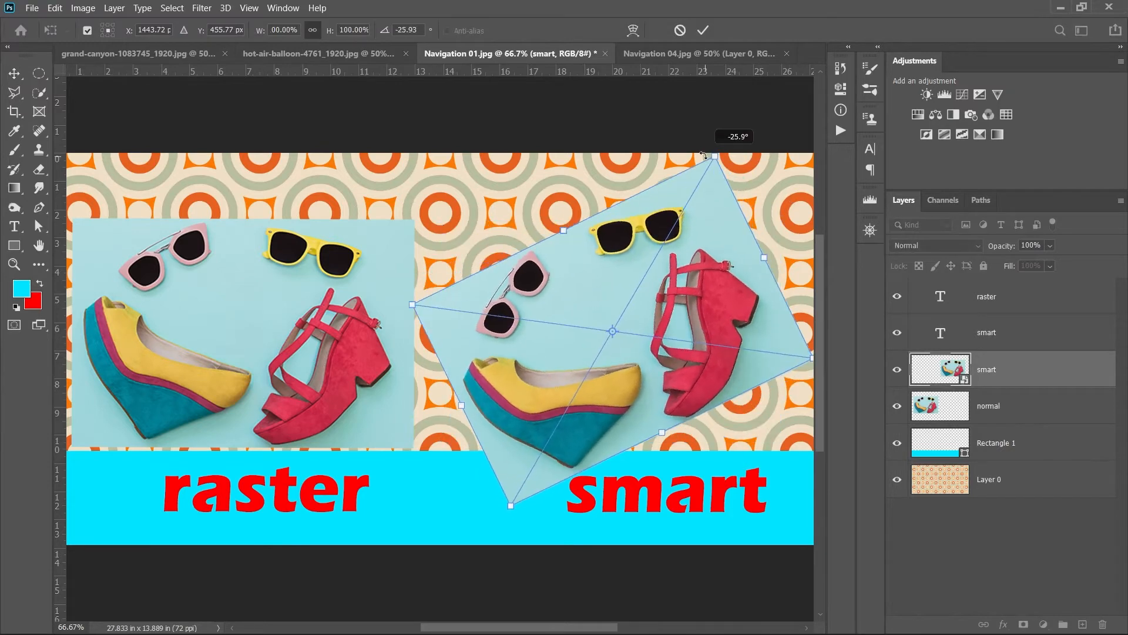
{"action": "left_click", "coordinate": [704, 31]}
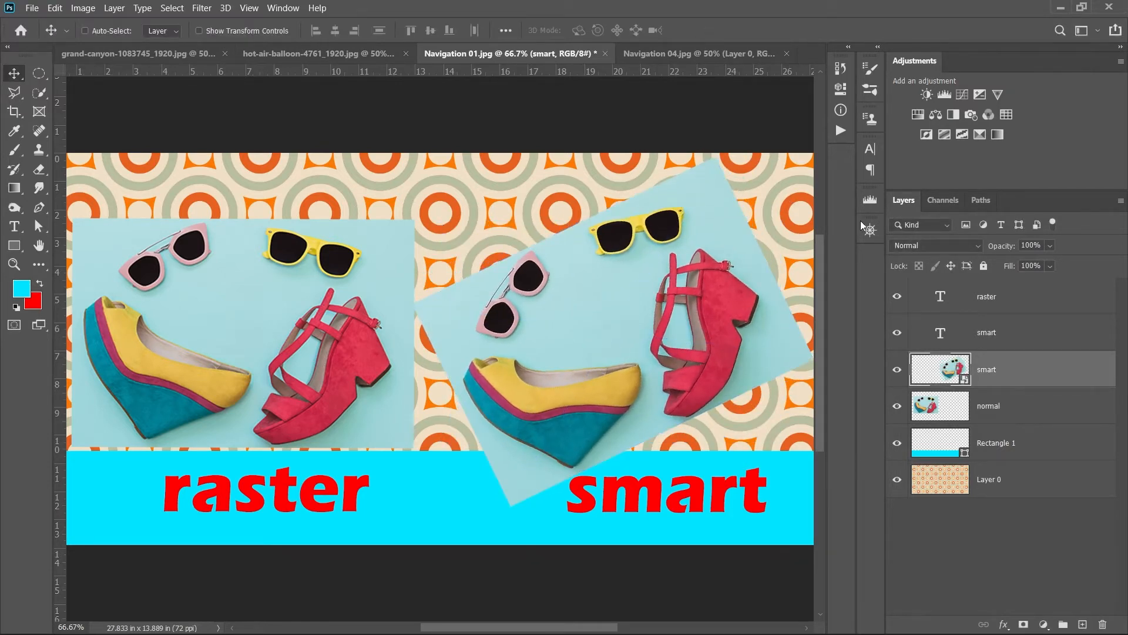
- Reset the smart layer's rotation angle to 0 with Free Transform
{"action": "key", "text": "ctrl+t"}
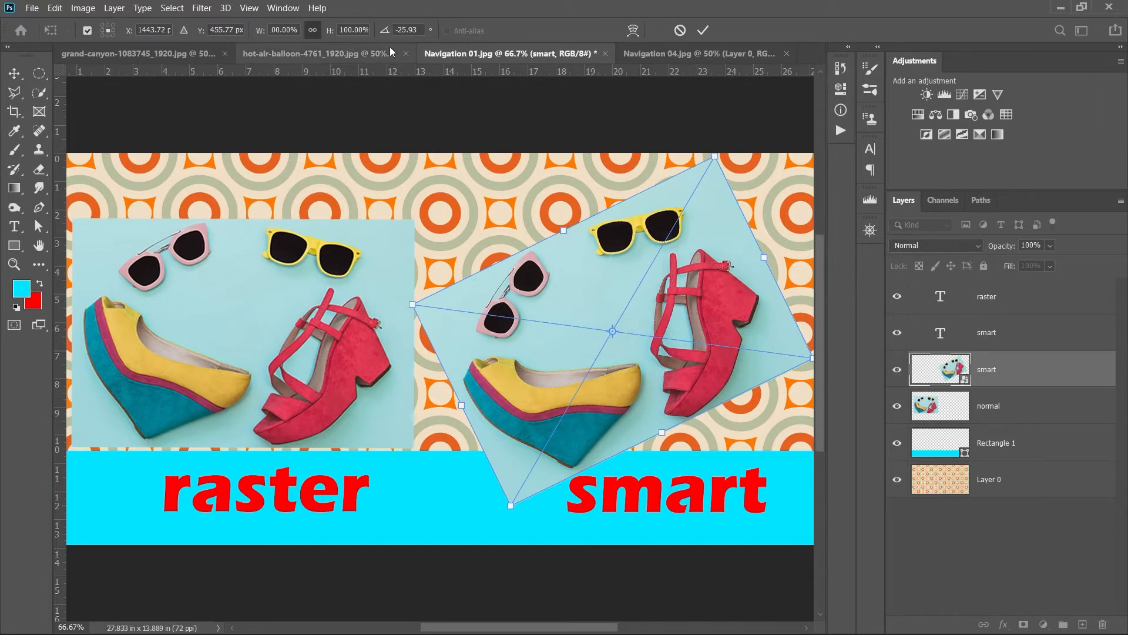
{"action": "left_click", "coordinate": [397, 29]}
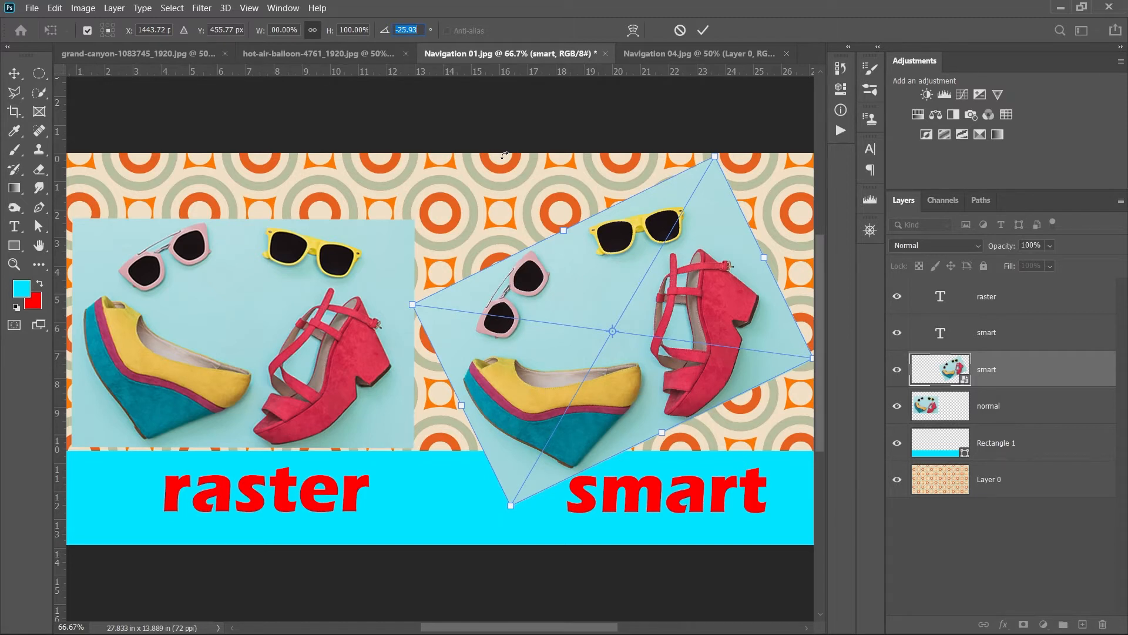
{"action": "type", "text": "0"}
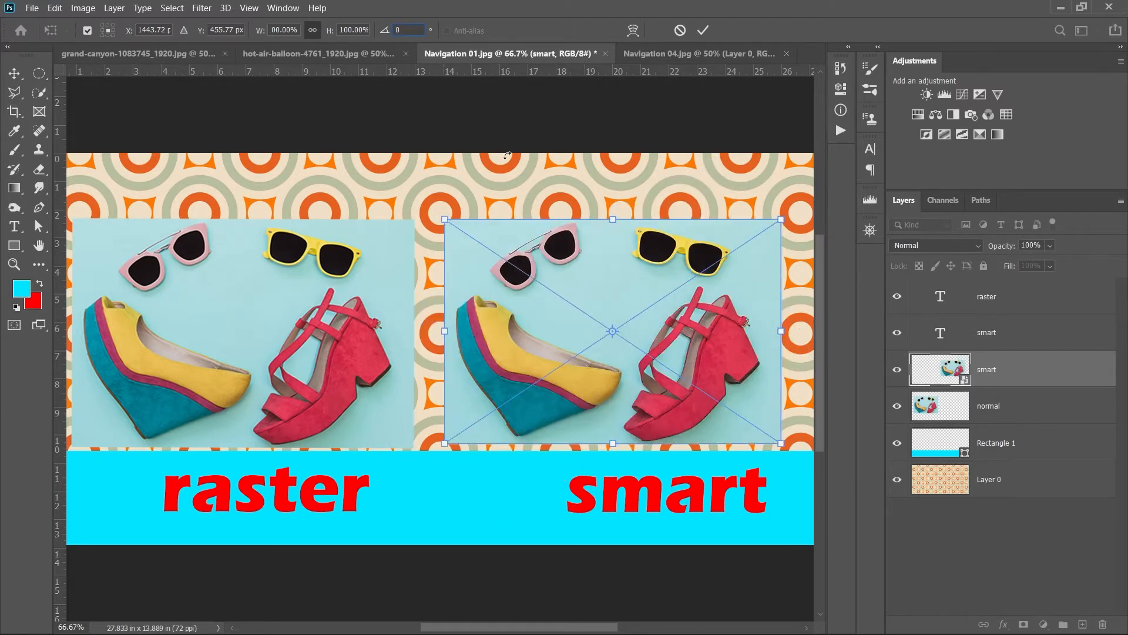
{"action": "left_click", "coordinate": [705, 30]}
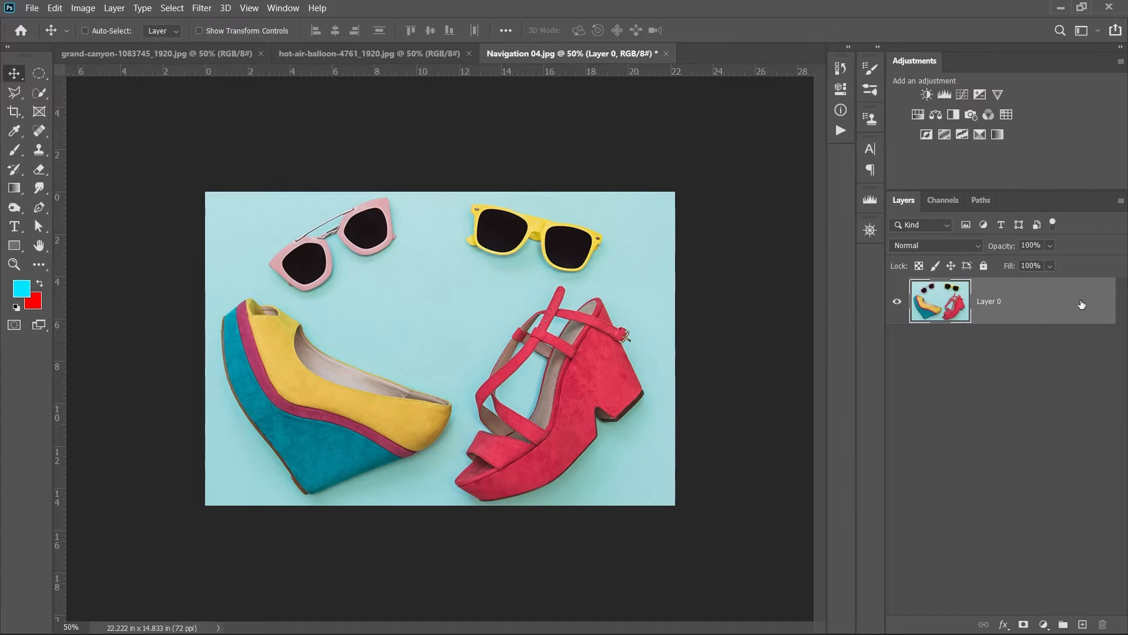
- Duplicate Layer 0 in the Navigation 04.jpg document
{"action": "left_click", "coordinate": [202, 8]}
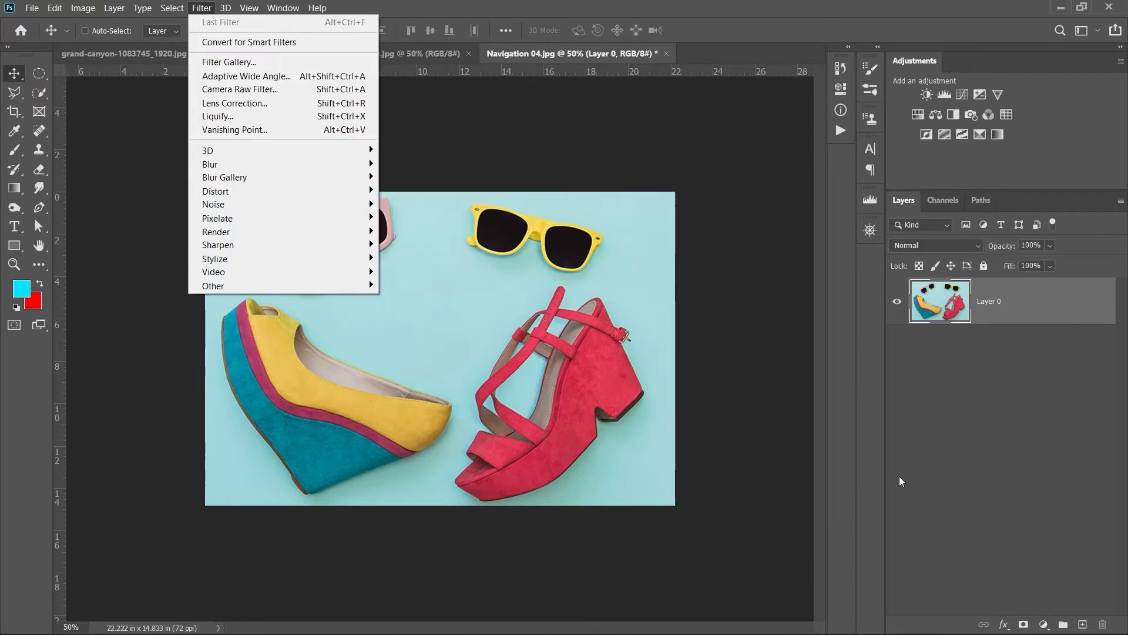
{"action": "left_click", "coordinate": [926, 453]}
{"action": "left_click", "coordinate": [986, 310]}
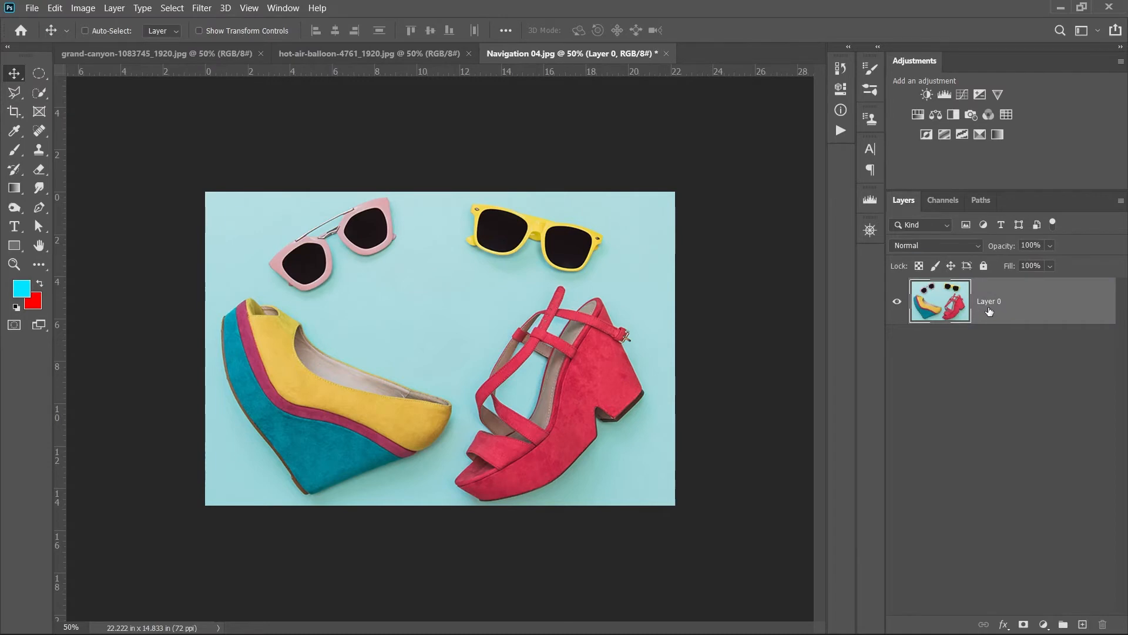
{"action": "key", "text": "ctrl+j"}
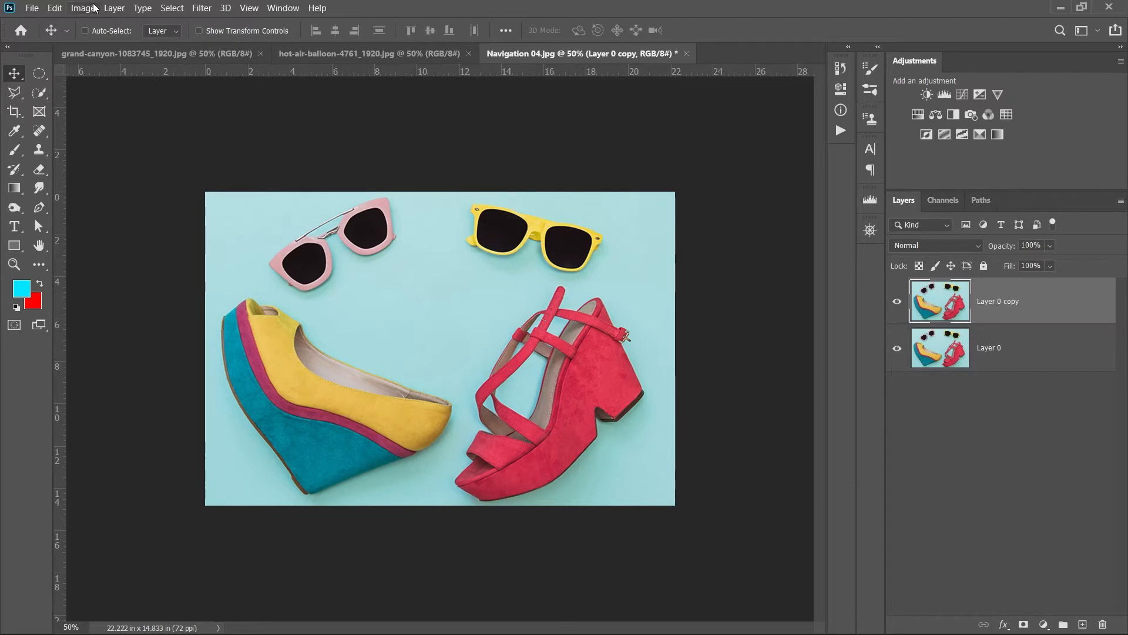
- Apply the Filter Gallery's Halftone Pattern filter with the Circle pattern type directly to Layer 0 copy
{"action": "left_click", "coordinate": [201, 8]}
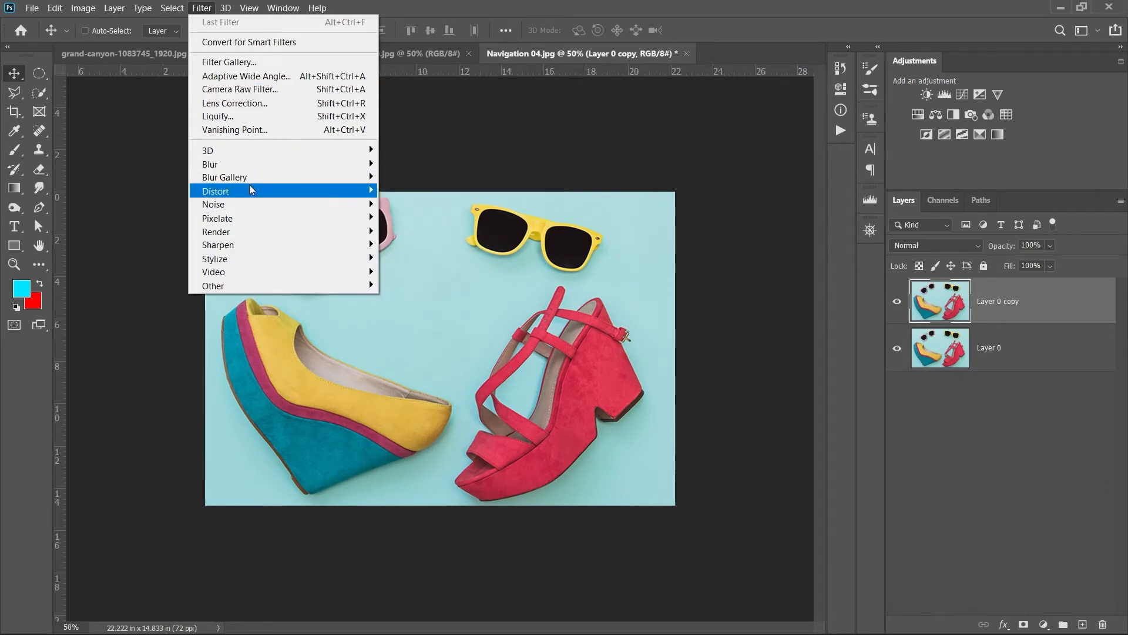
{"action": "left_click", "coordinate": [246, 62]}
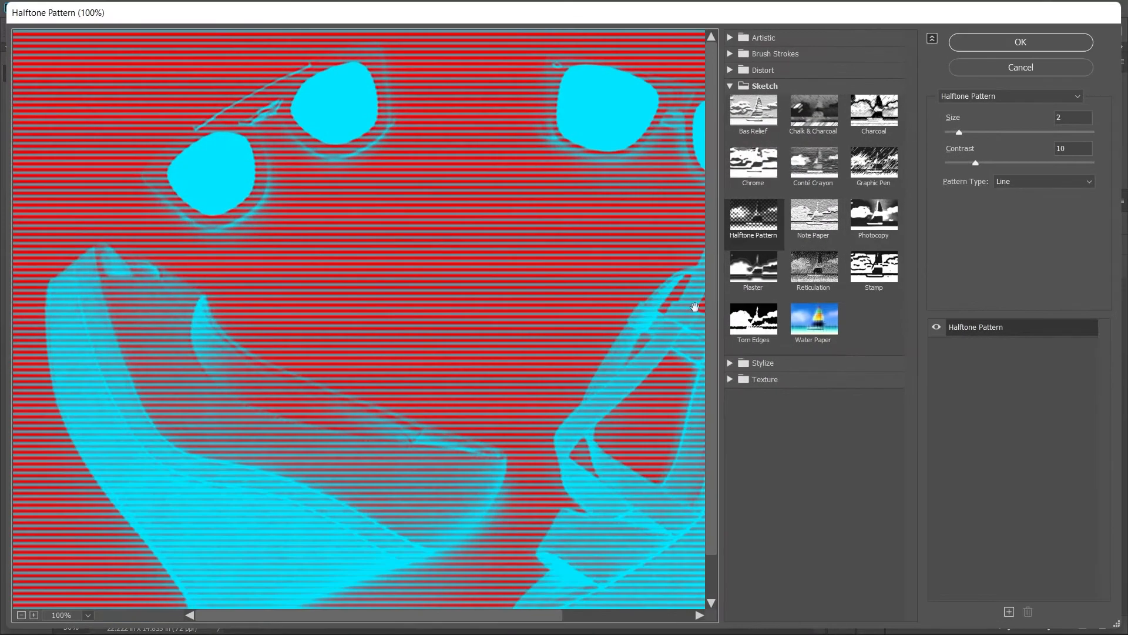
{"action": "left_click", "coordinate": [755, 222]}
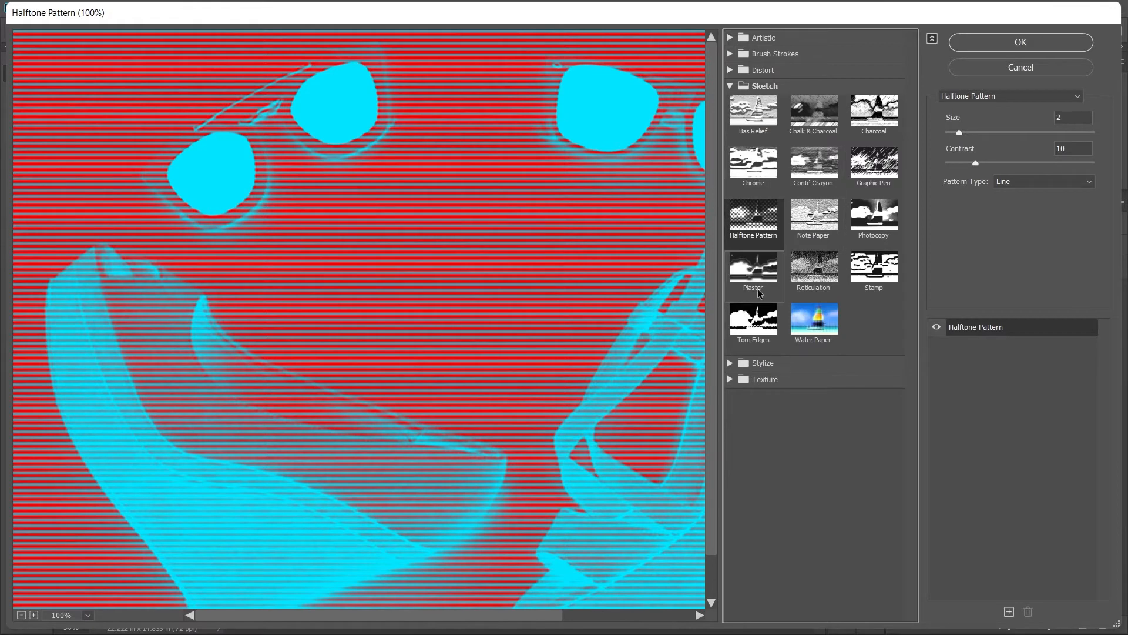
{"action": "left_click", "coordinate": [1044, 185]}
{"action": "left_click", "coordinate": [1018, 197]}
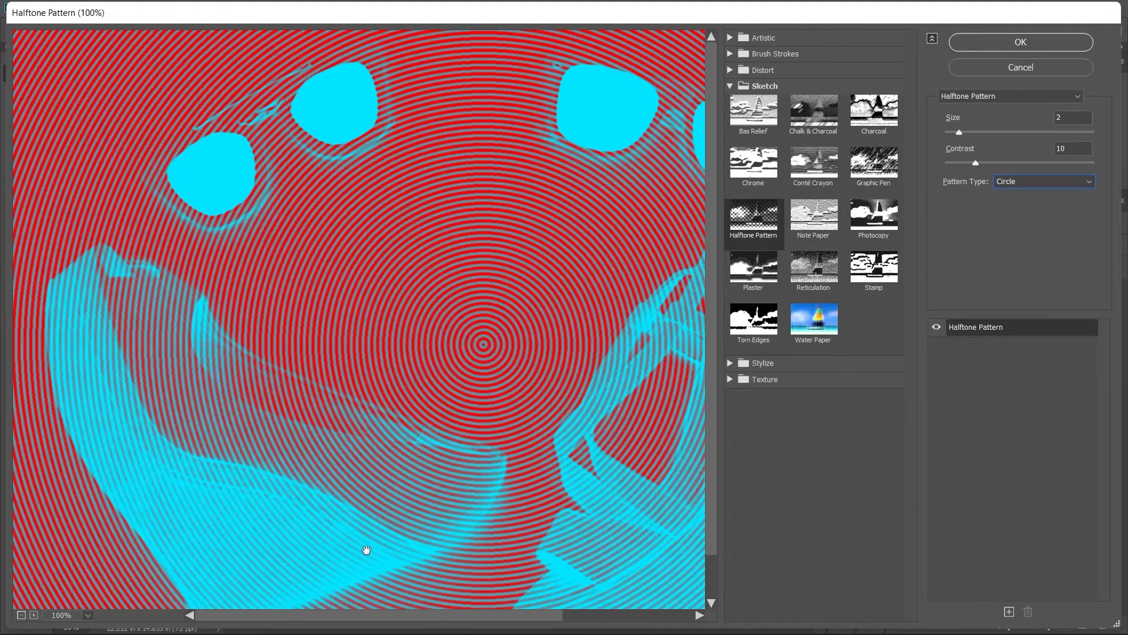
{"action": "left_click", "coordinate": [21, 614]}
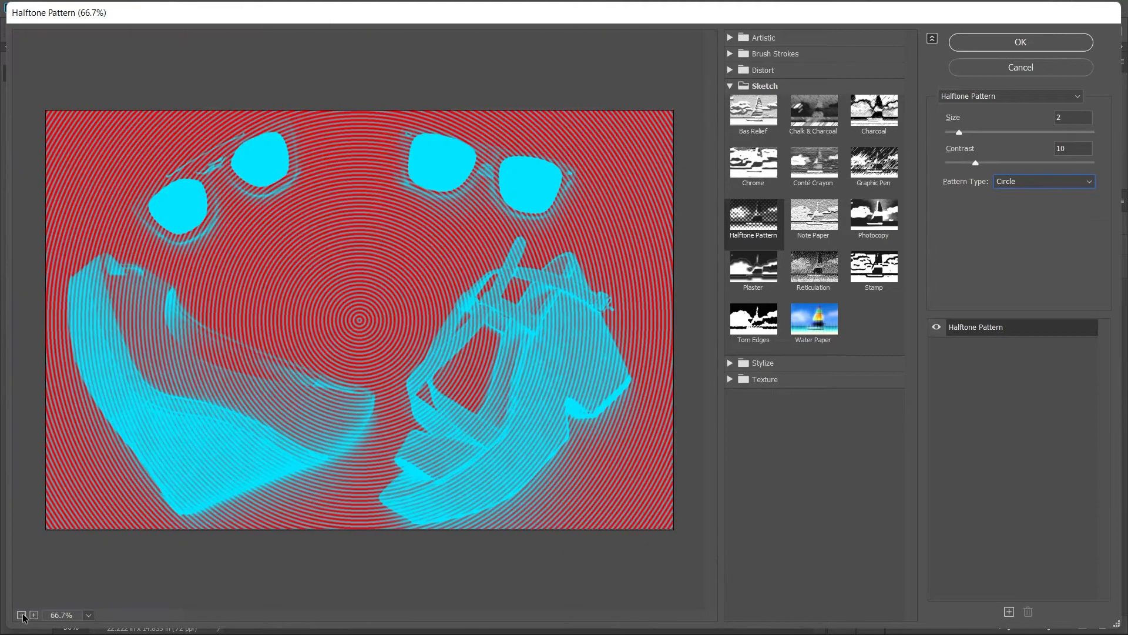
{"action": "left_click", "coordinate": [21, 615]}
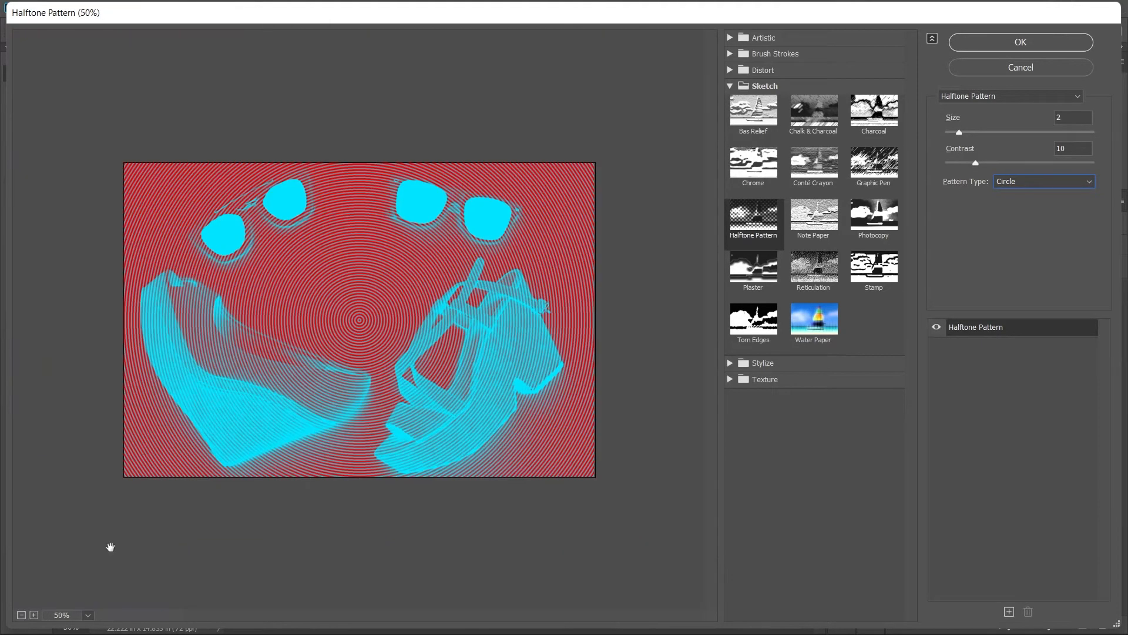
{"action": "left_click", "coordinate": [1060, 47]}
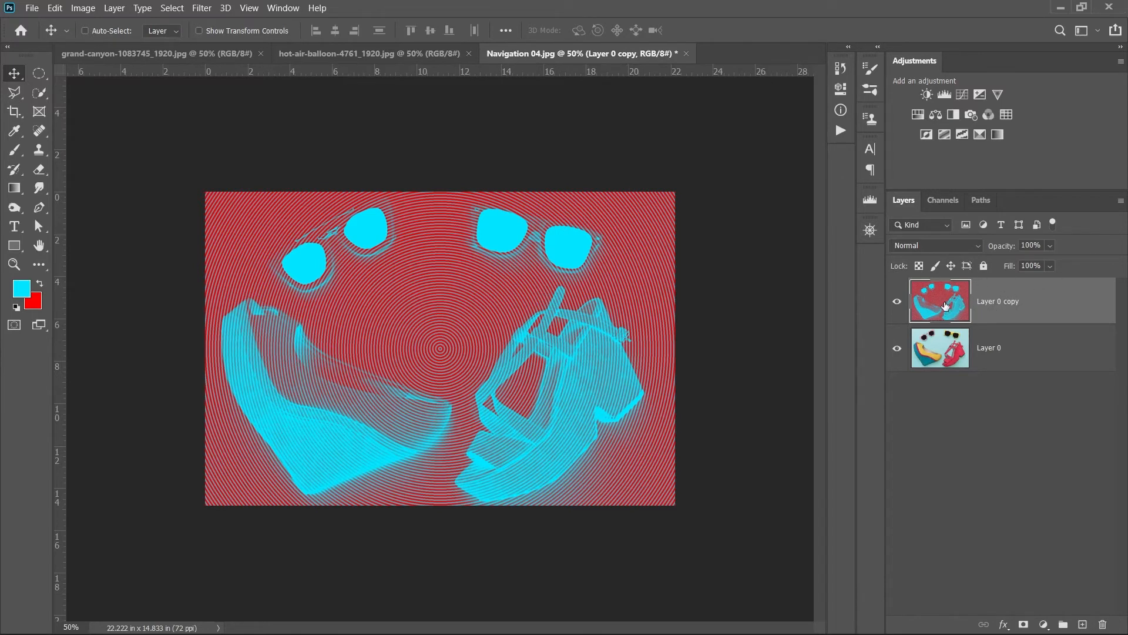
- Undo the Halftone Pattern filter on Layer 0 copy, keeping the duplicated layer selected
{"action": "key", "text": "ctrl"}
{"action": "key", "text": "ctrl+z"}
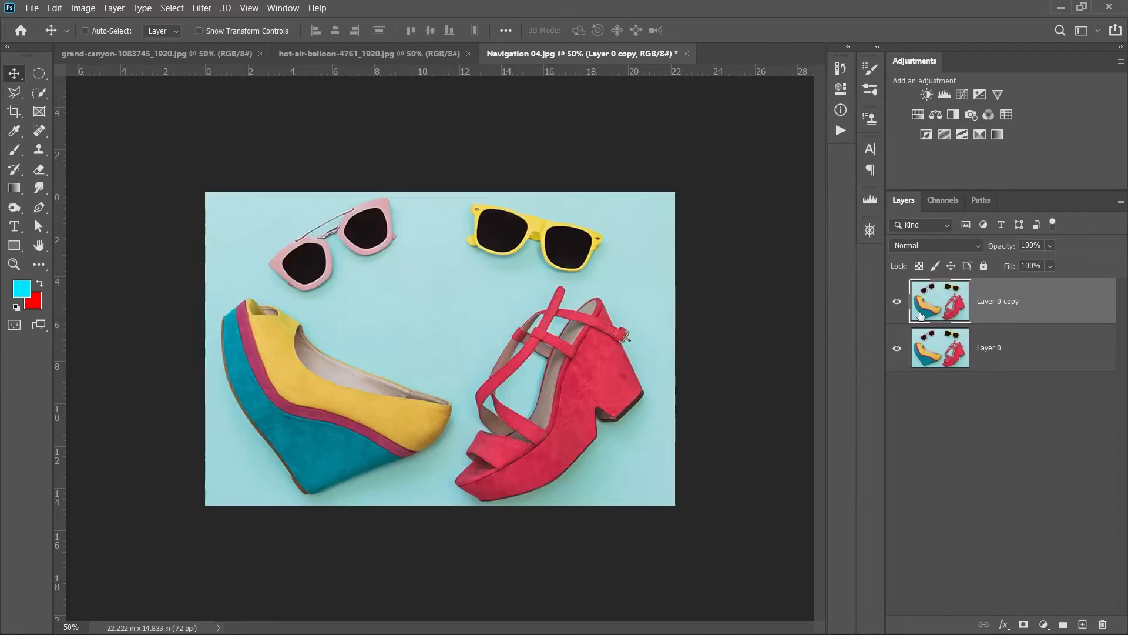
{"action": "right_click", "coordinate": [1031, 308]}
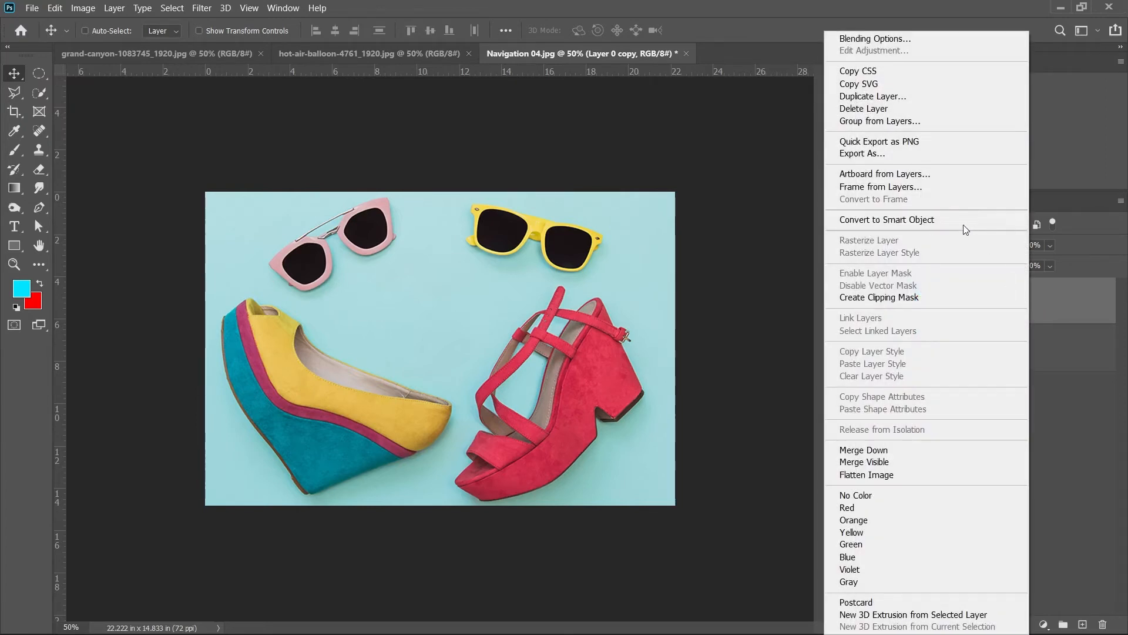
{"action": "left_click", "coordinate": [1066, 320]}
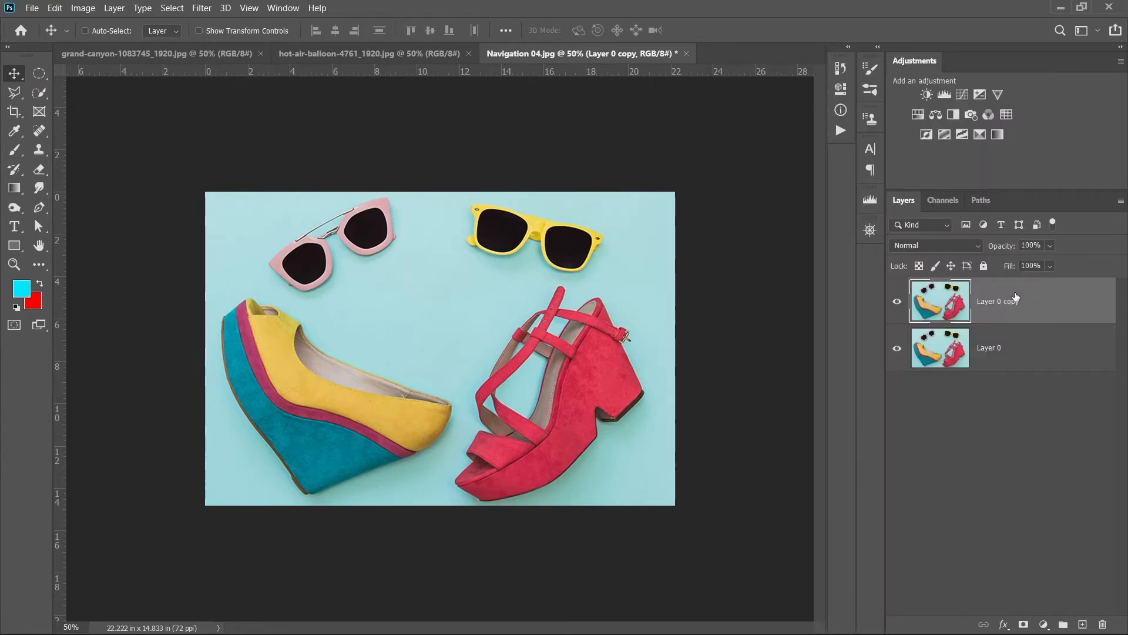
- Convert Layer 0 copy to a smart object for smart filters
{"action": "left_click", "coordinate": [203, 8]}
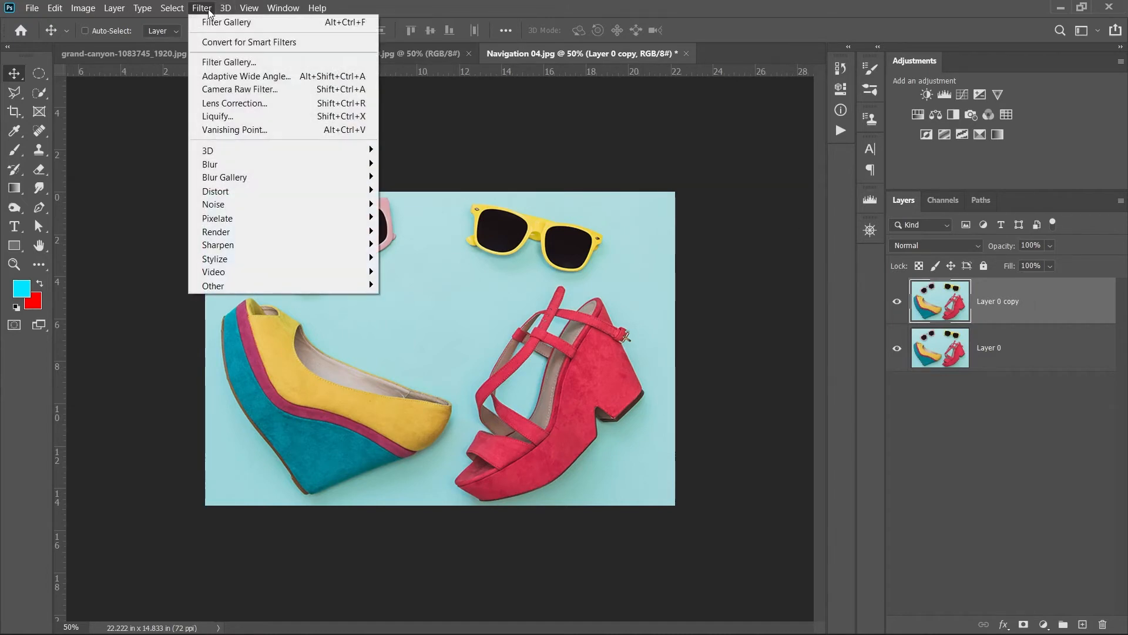
{"action": "left_click", "coordinate": [262, 42]}
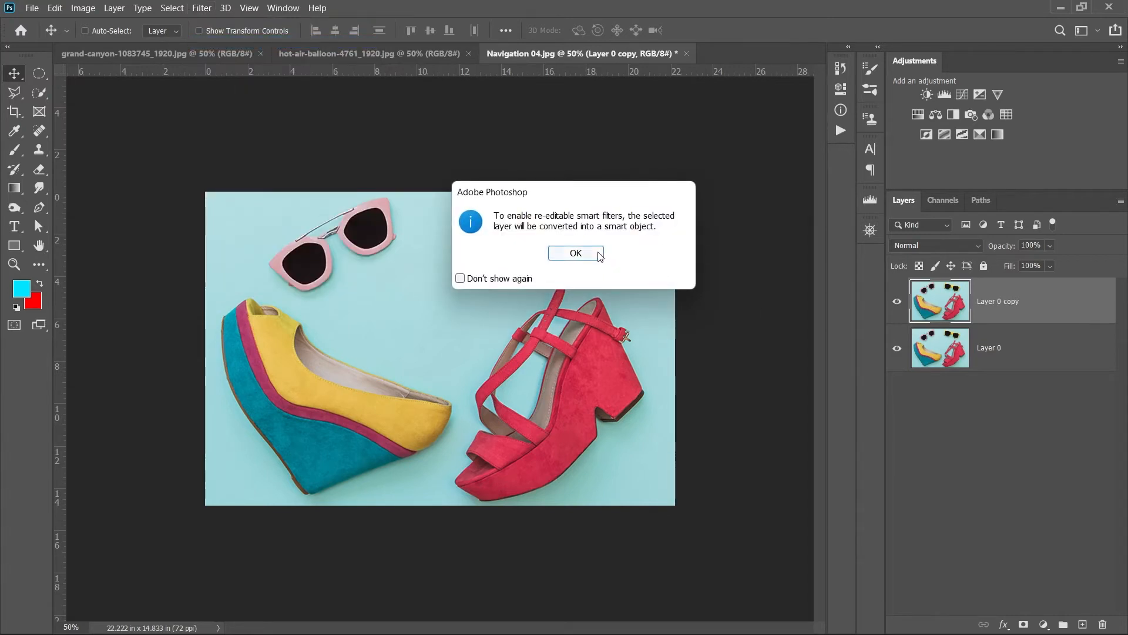
{"action": "left_click", "coordinate": [575, 254]}
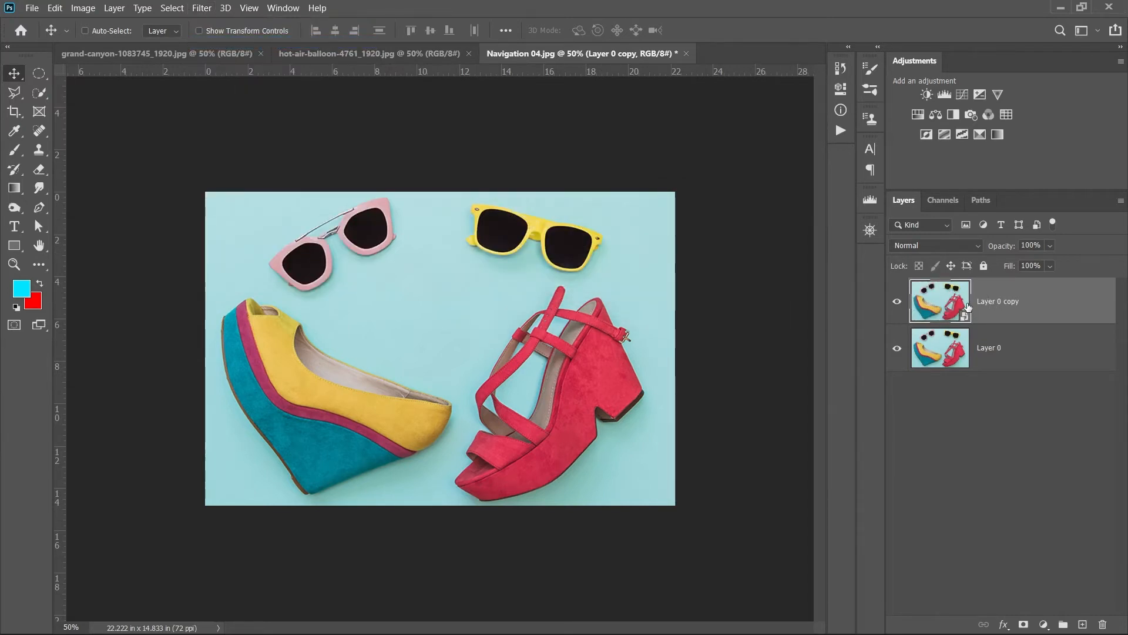
- Apply the Circle Halftone Pattern to Layer 0 copy as a smart filter, and toggle the smart filters off and on
{"action": "left_click", "coordinate": [203, 12]}
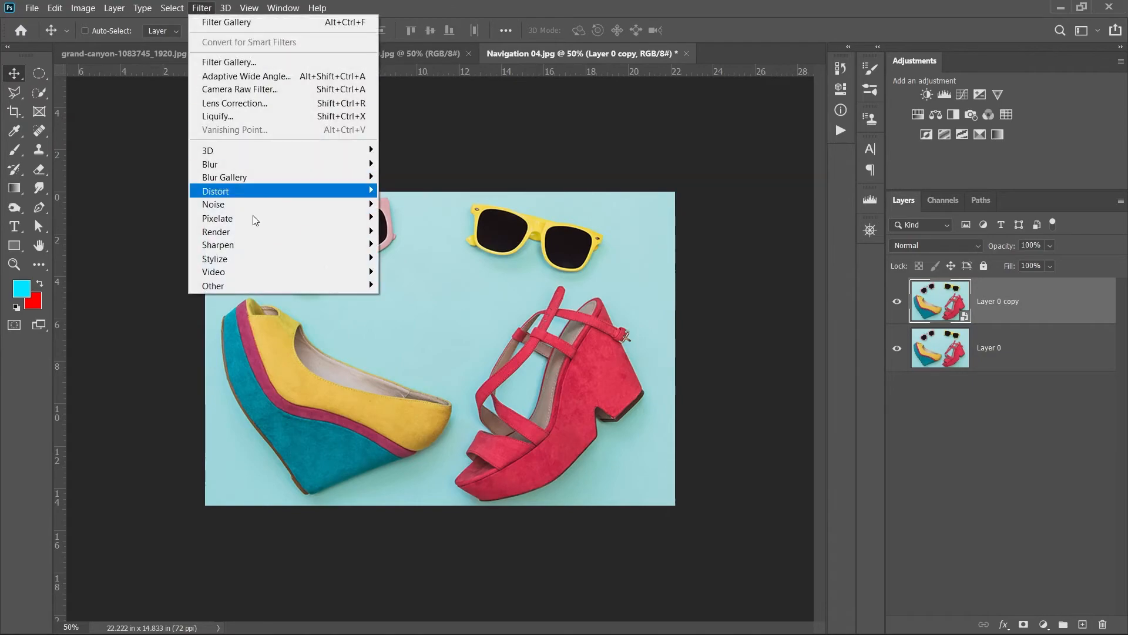
{"action": "left_click", "coordinate": [230, 62]}
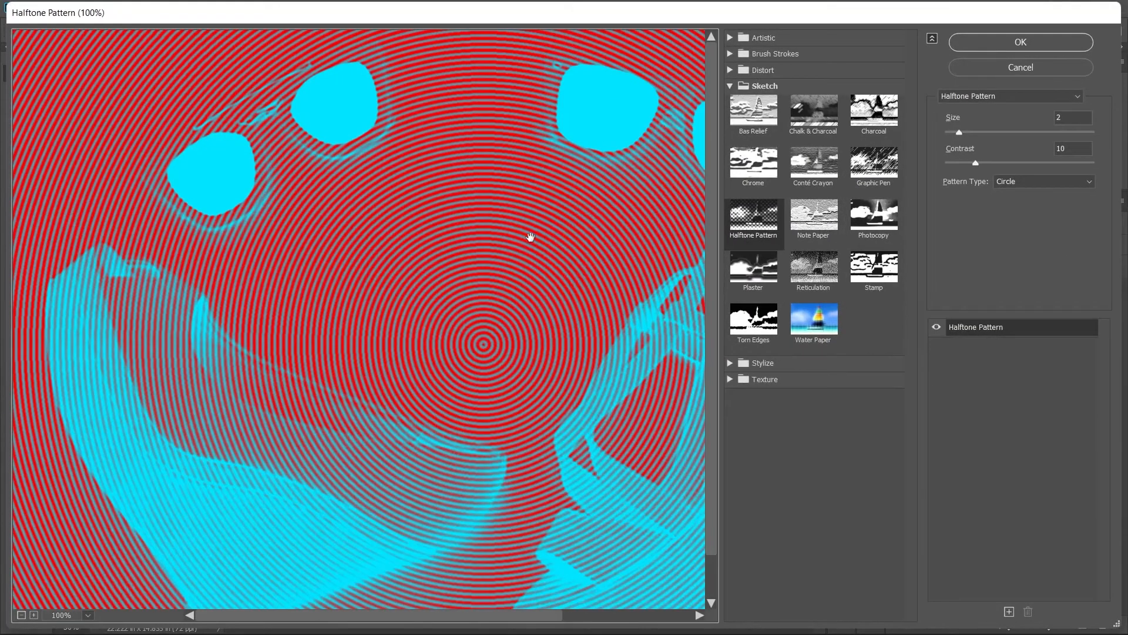
{"action": "left_click", "coordinate": [1019, 47]}
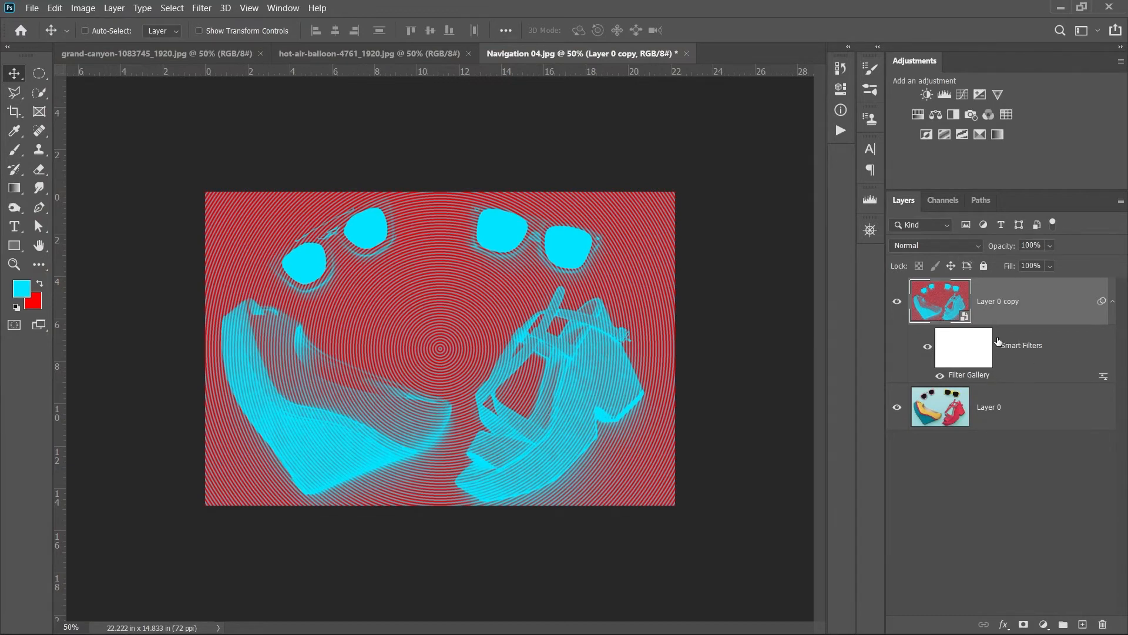
{"action": "left_click", "coordinate": [928, 349]}
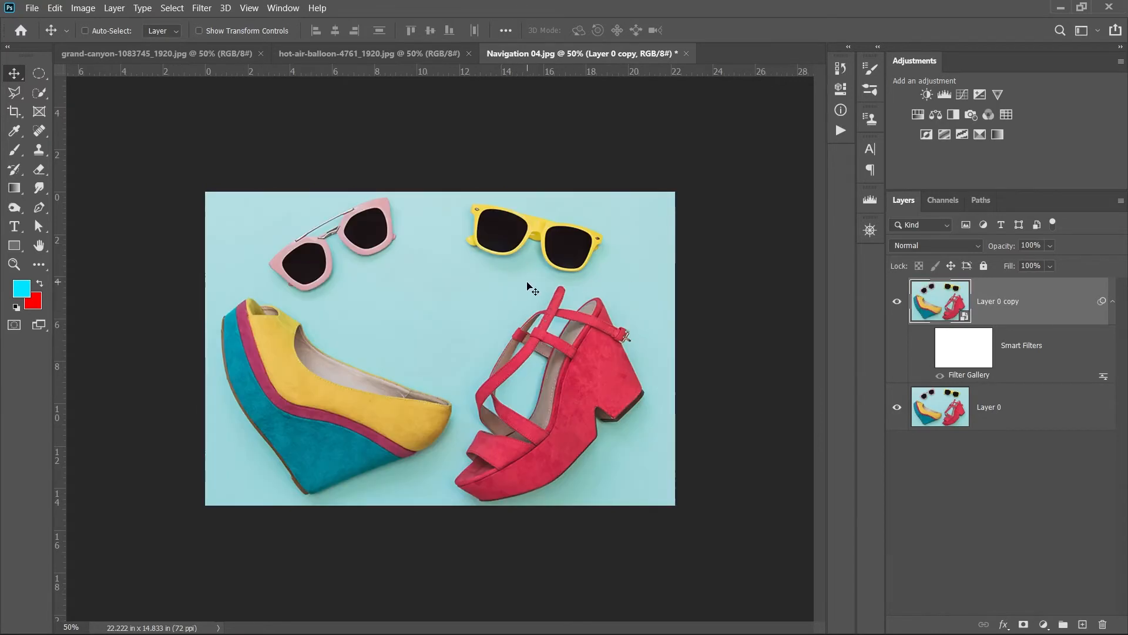
{"action": "left_click", "coordinate": [928, 347]}
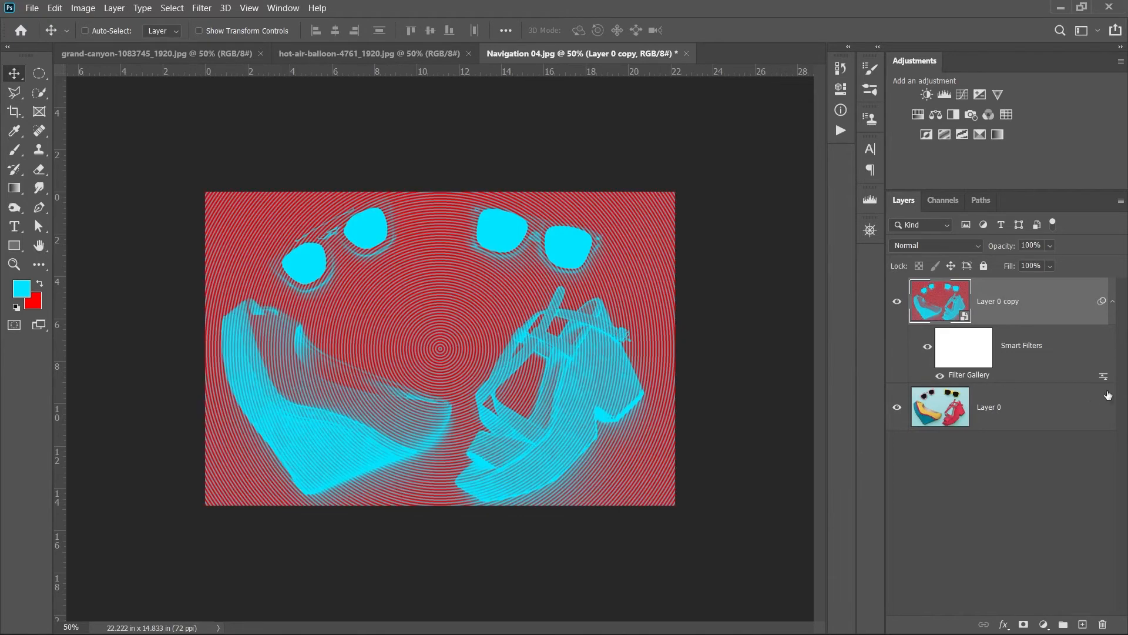
- Edit the Filter Gallery smart filter, setting the Halftone Pattern type to Dot and the contrast to 14
{"action": "double_click", "coordinate": [982, 376]}
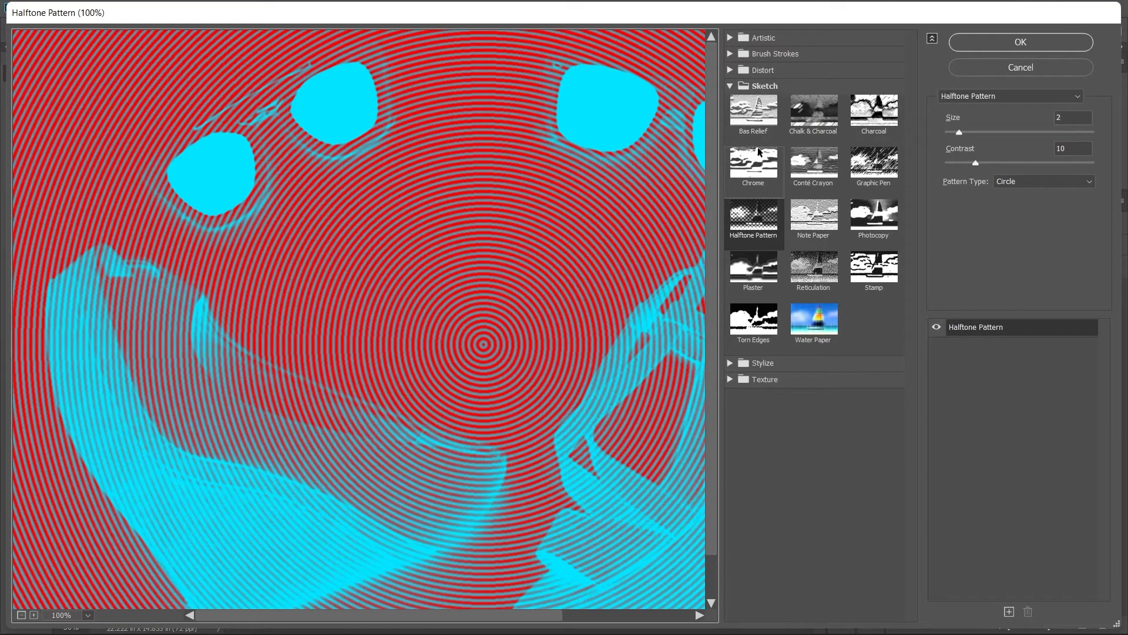
{"action": "left_click", "coordinate": [1065, 185]}
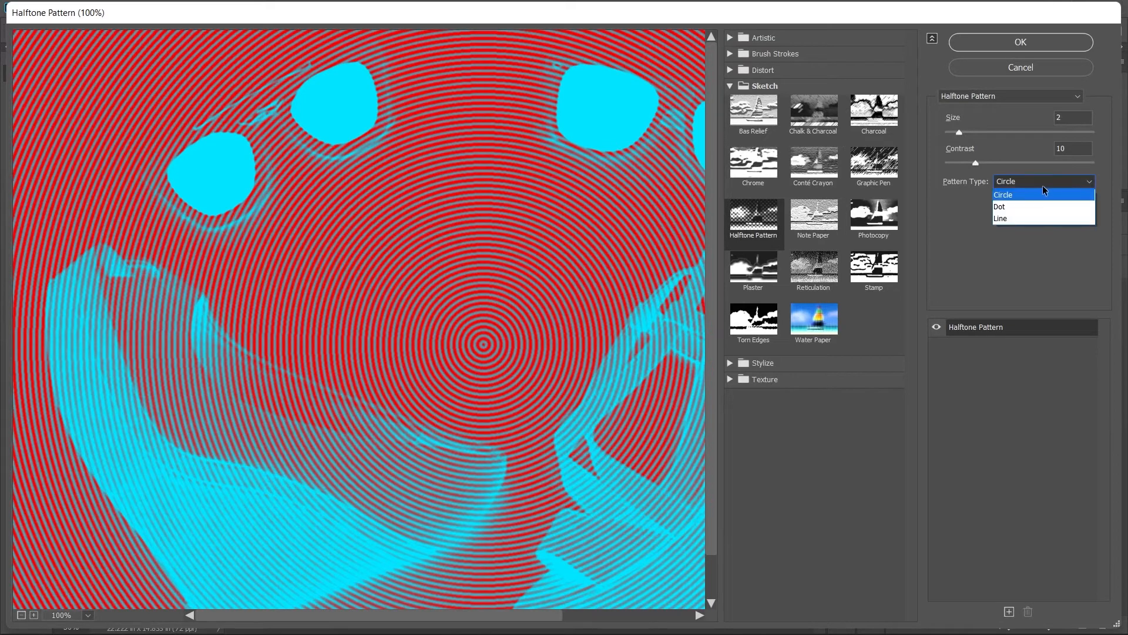
{"action": "left_click", "coordinate": [1007, 206]}
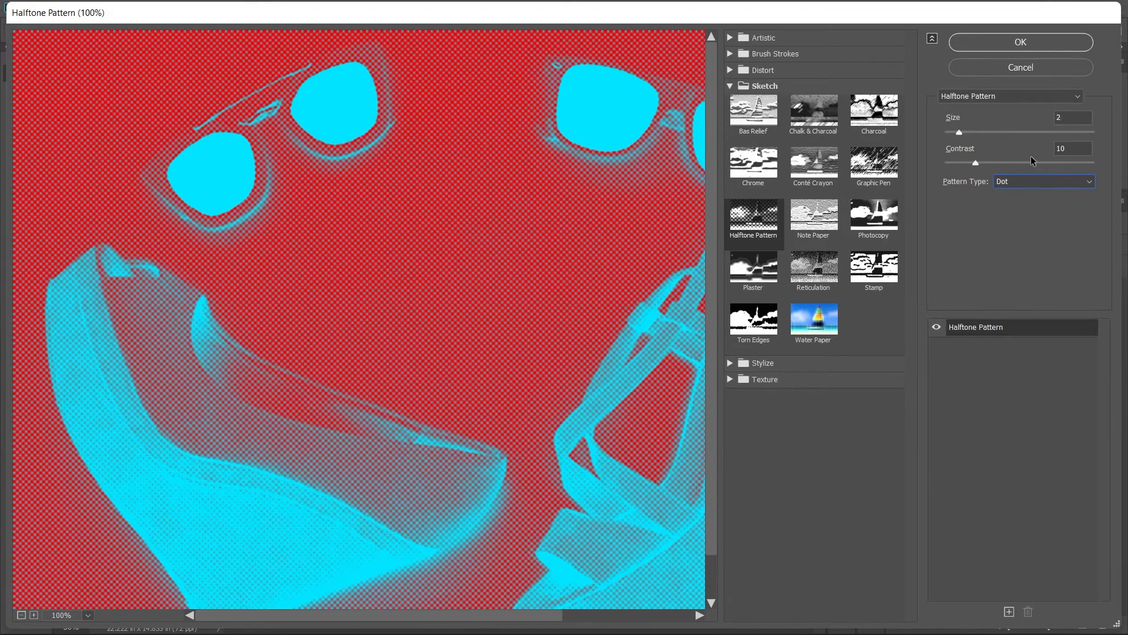
{"action": "left_click_drag", "start_coordinate": [960, 133], "coordinate": [988, 164]}
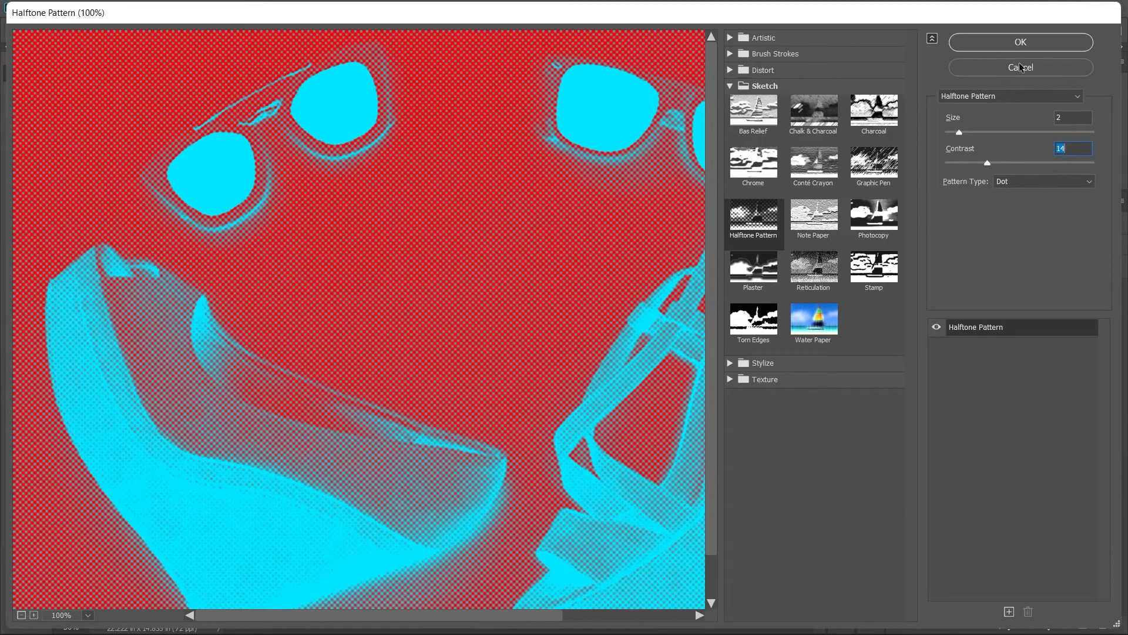
{"action": "left_click", "coordinate": [1021, 41]}
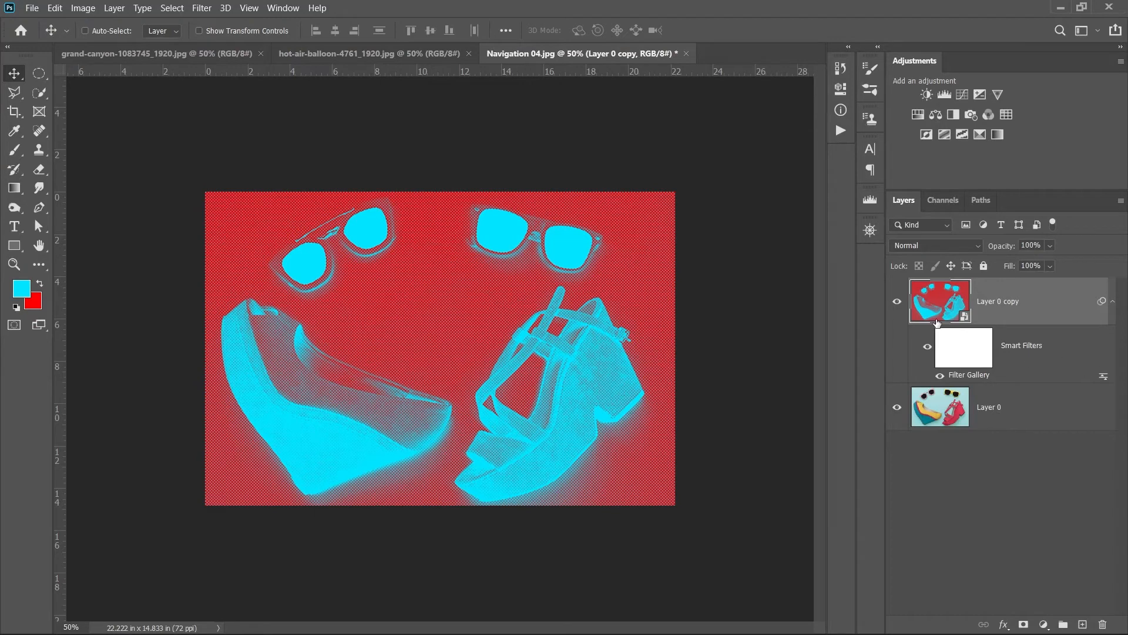
- Hide Layer 0 copy and add a Hue/Saturation adjustment layer directly above Layer 0
{"action": "left_click", "coordinate": [897, 301]}
{"action": "left_click", "coordinate": [942, 413]}
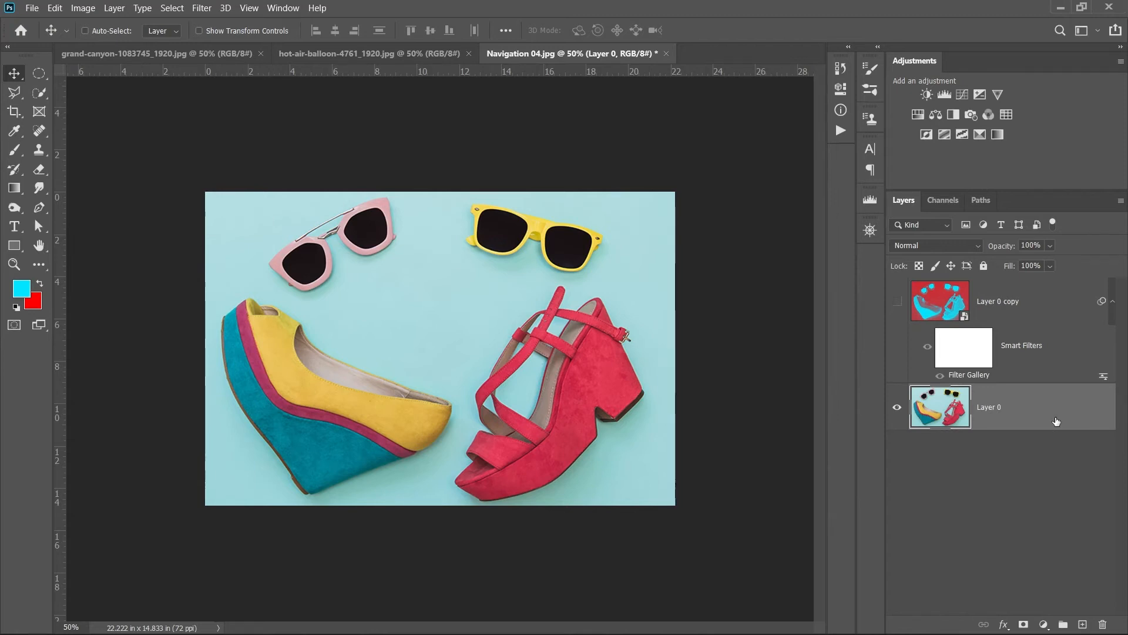
{"action": "left_click", "coordinate": [918, 115]}
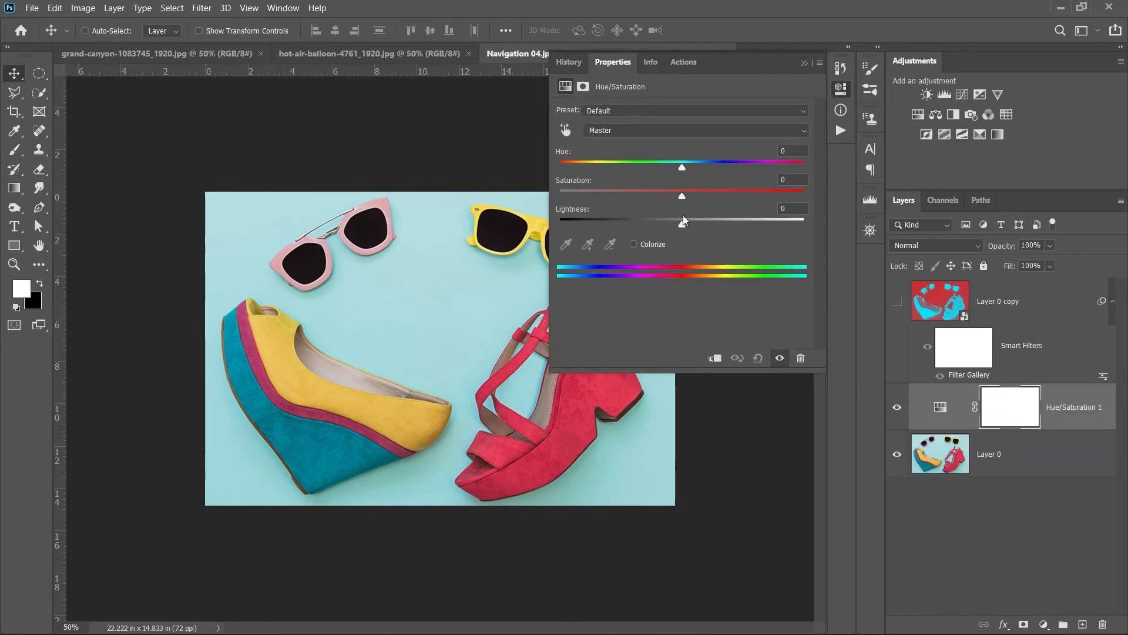
- Set the Hue/Saturation 1 adjustment layer's hue to +113 and raise its saturation slightly
{"action": "left_click_drag", "start_coordinate": [683, 168], "coordinate": [771, 168]}
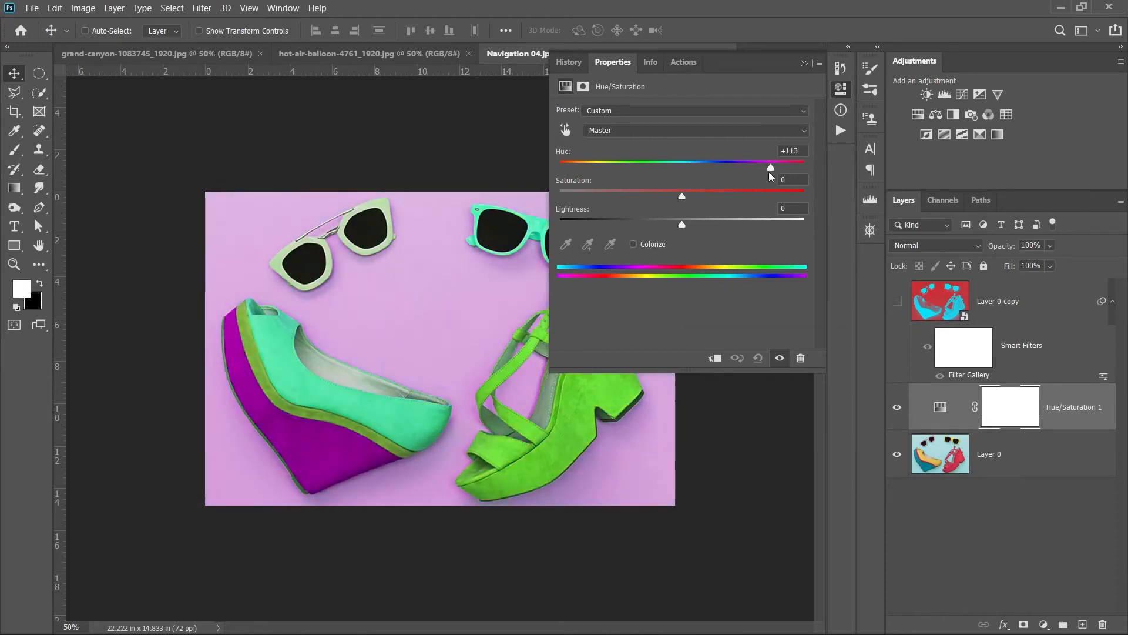
{"action": "mouse_move", "coordinate": [683, 194]}
{"action": "left_mouse_down"}
{"action": "mouse_move", "coordinate": [750, 195]}
{"action": "mouse_move", "coordinate": [700, 196]}
{"action": "left_mouse_up"}
{"action": "left_click", "coordinate": [804, 63]}
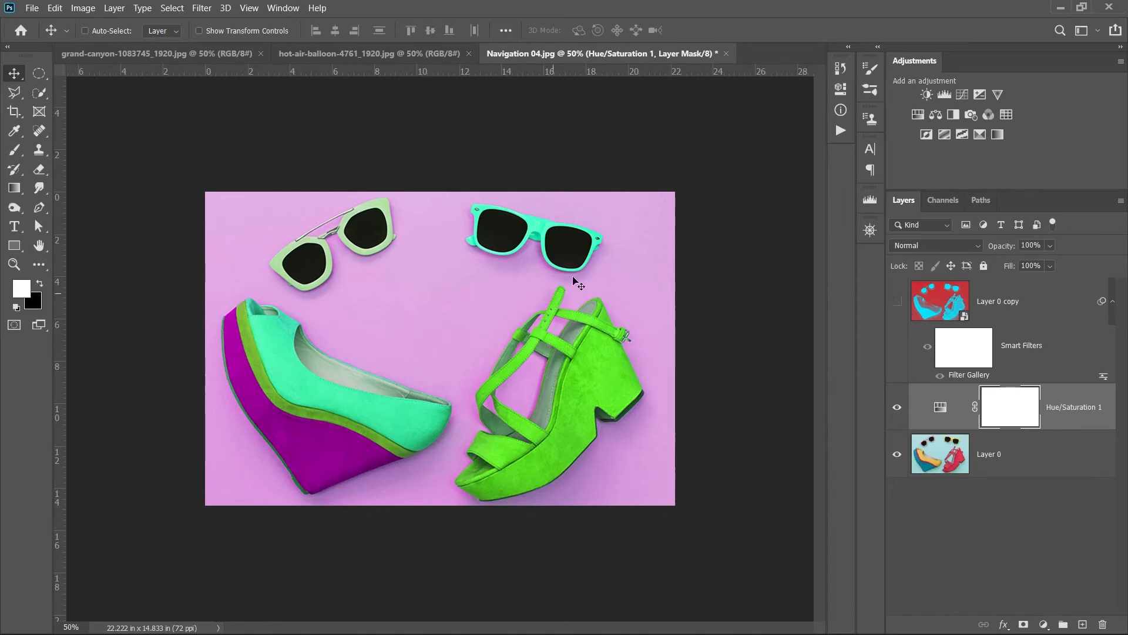
- Re-edit the Hue/Saturation 1 adjustment layer, setting the hue to +27 and the saturation to -9
{"action": "double_click", "coordinate": [941, 412]}
{"action": "left_click_drag", "start_coordinate": [771, 168], "coordinate": [744, 197]}
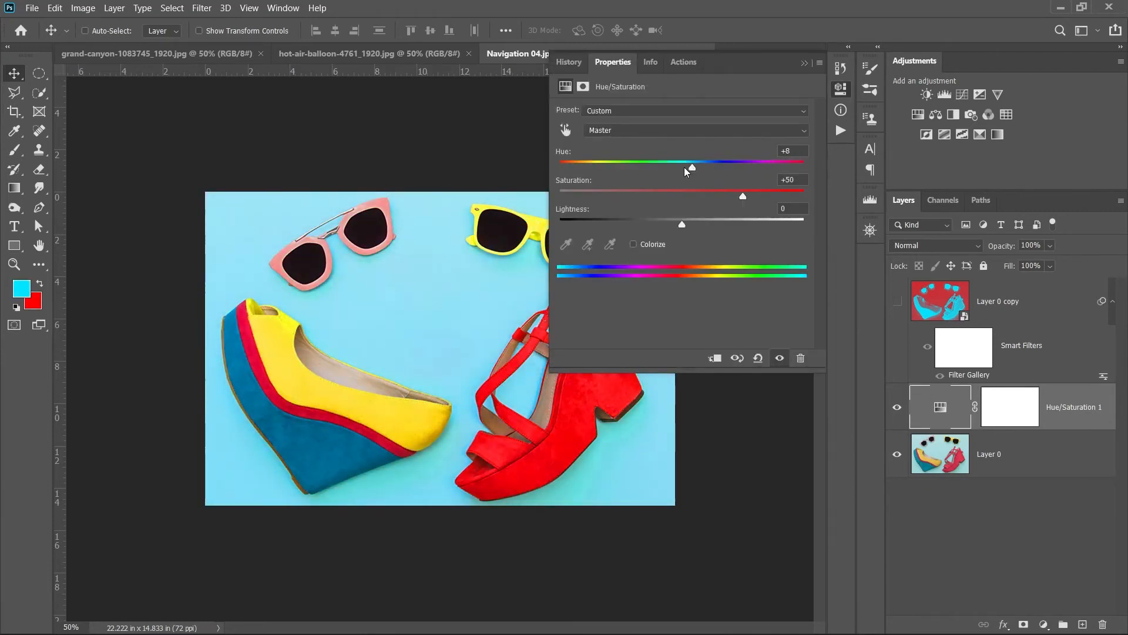
{"action": "left_click_drag", "start_coordinate": [691, 168], "coordinate": [716, 169]}
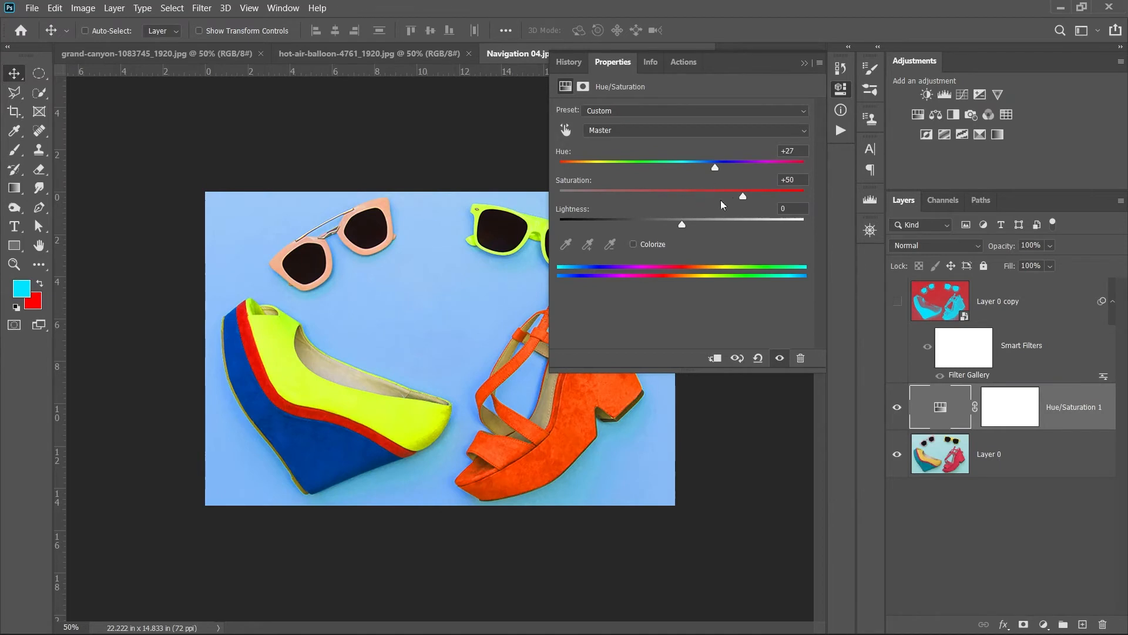
{"action": "left_click_drag", "start_coordinate": [743, 197], "coordinate": [672, 198]}
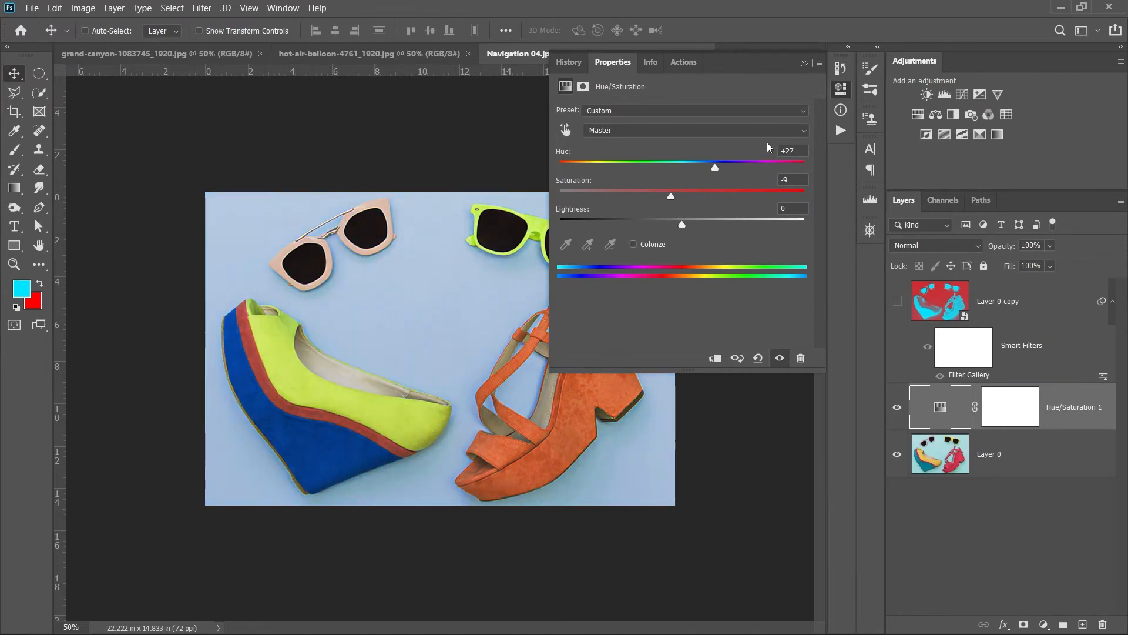
{"action": "left_click", "coordinate": [804, 62]}
- Hide Hue/Saturation 1 and apply a Hue/Saturation adjustment directly to Layer 0 with hue +102 and saturation +37
{"action": "left_click", "coordinate": [897, 406]}
{"action": "left_click", "coordinate": [1020, 464]}
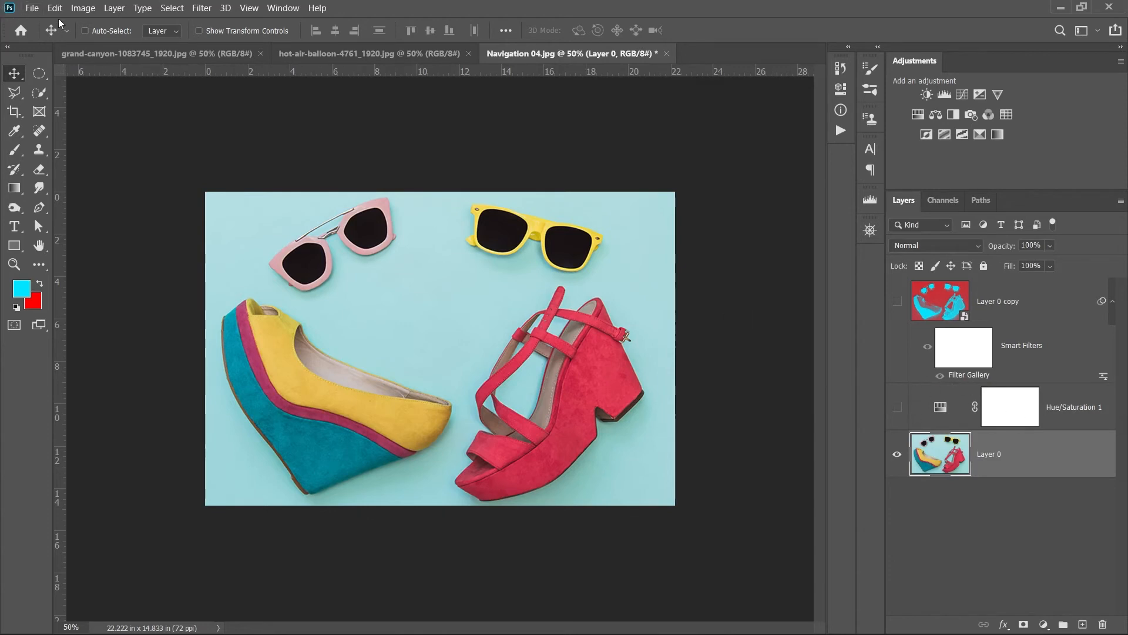
{"action": "left_click", "coordinate": [87, 8]}
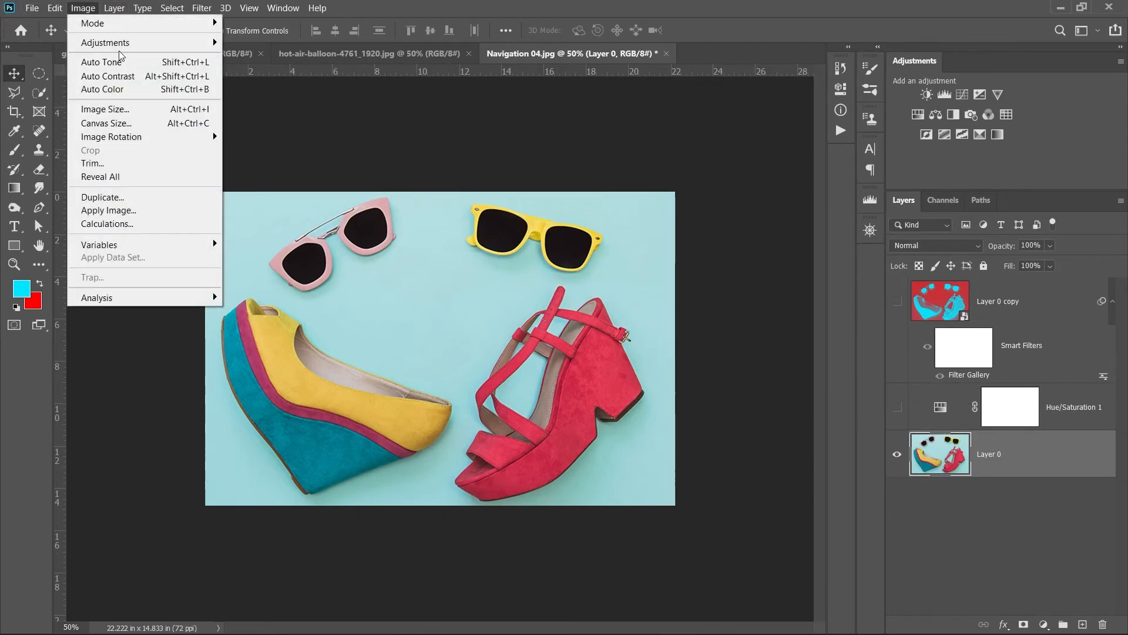
{"action": "mouse_move", "coordinate": [194, 43]}
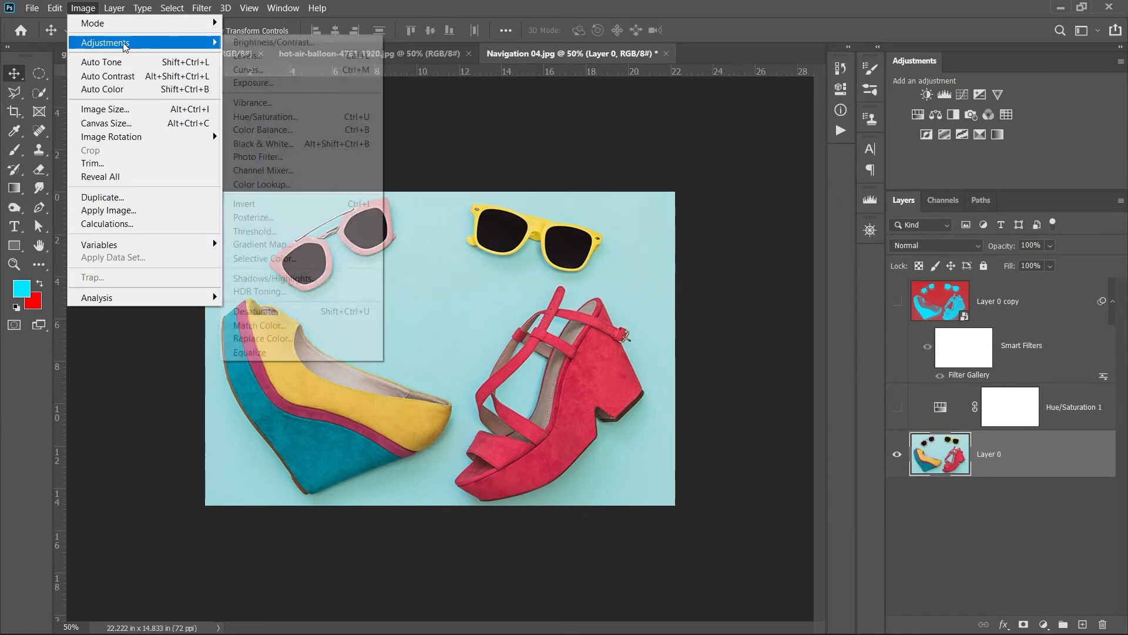
{"action": "left_click", "coordinate": [274, 118]}
{"action": "left_click_drag", "start_coordinate": [524, 201], "coordinate": [574, 207]}
{"action": "left_click_drag", "start_coordinate": [522, 238], "coordinate": [551, 239]}
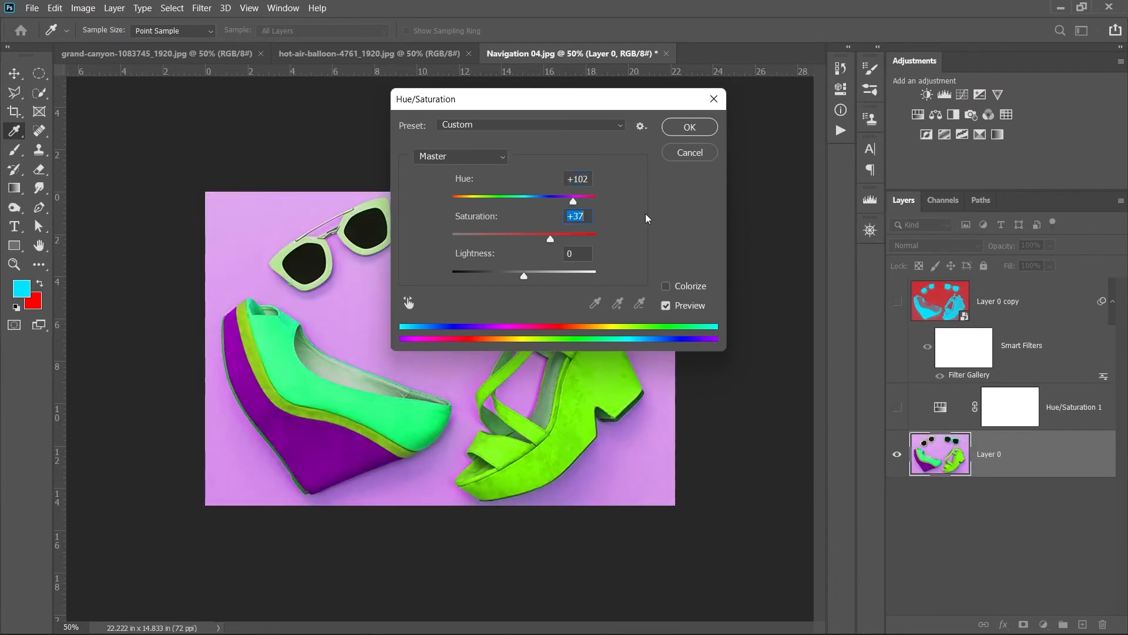
{"action": "left_click", "coordinate": [670, 130]}
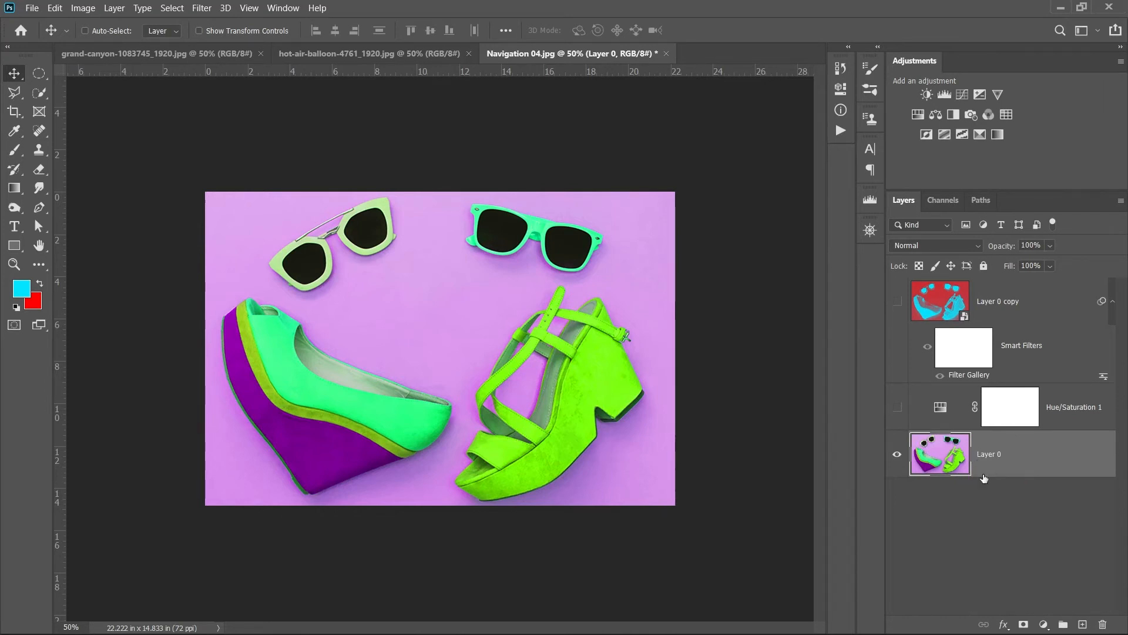
- Undo the Hue/Saturation adjustment applied directly to Layer 0
{"action": "left_click", "coordinate": [83, 8]}
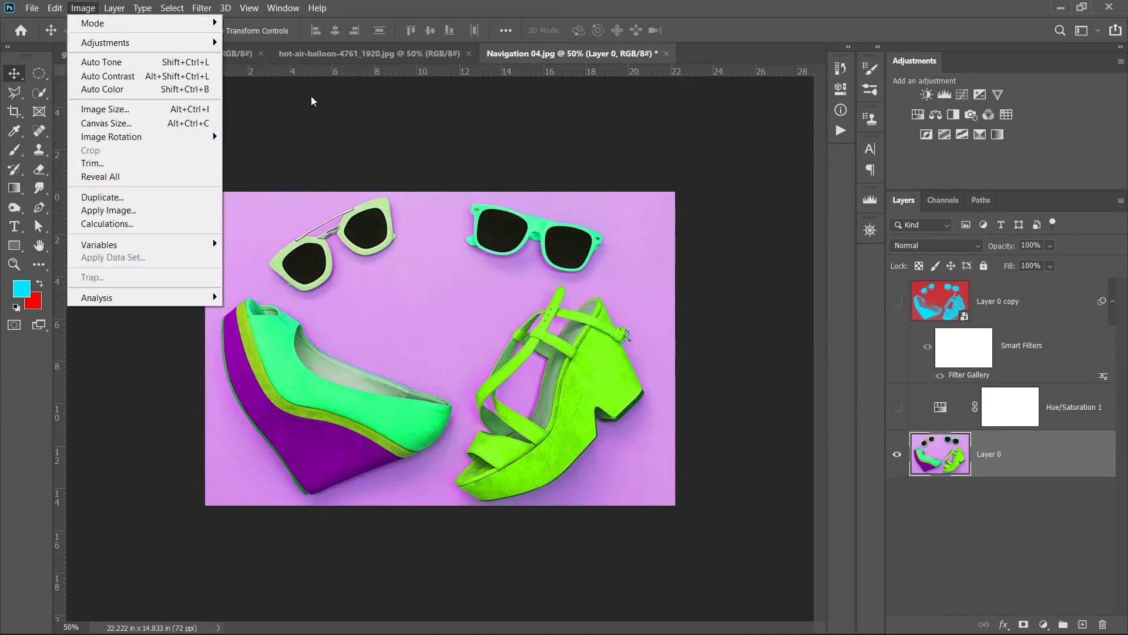
{"action": "mouse_move", "coordinate": [217, 42]}
{"action": "left_click", "coordinate": [601, 5]}
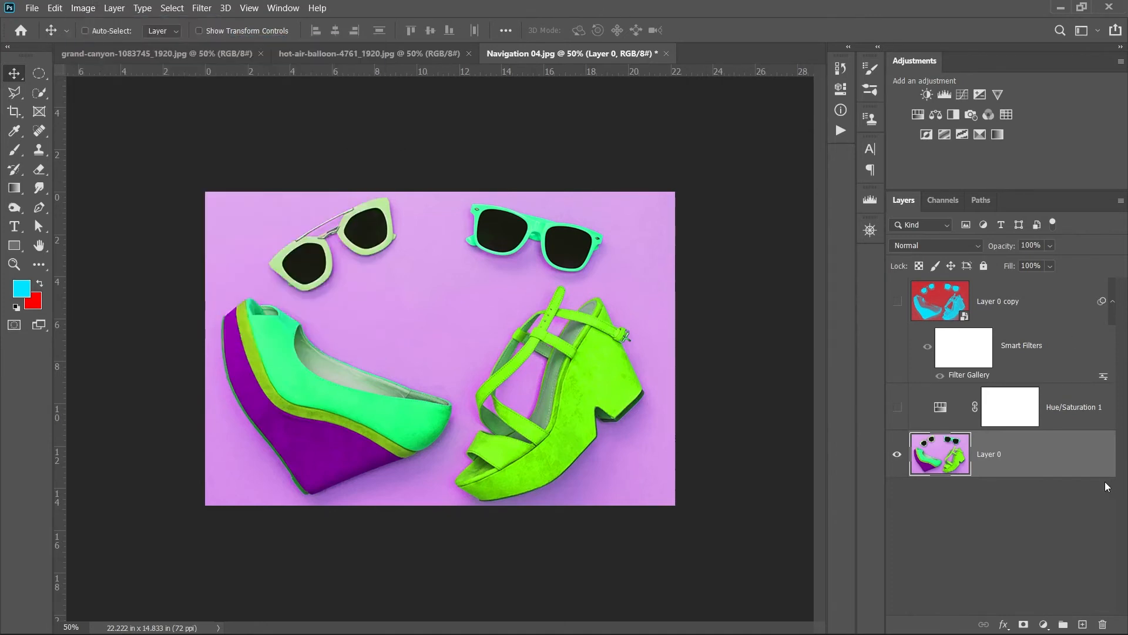
{"action": "key", "text": "ctrl"}
{"action": "key", "text": "ctrl+z"}
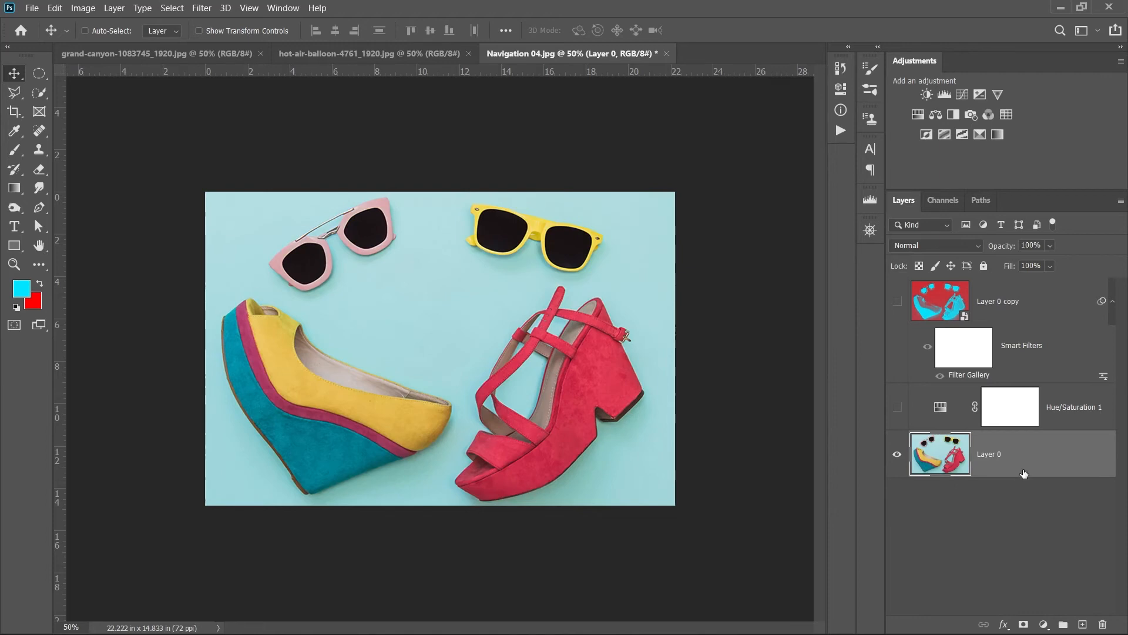
- Convert Layer 0 to a smart object and apply Hue/Saturation as a smart filter with hue +60 and saturation +35
{"action": "right_click", "coordinate": [1014, 460]}
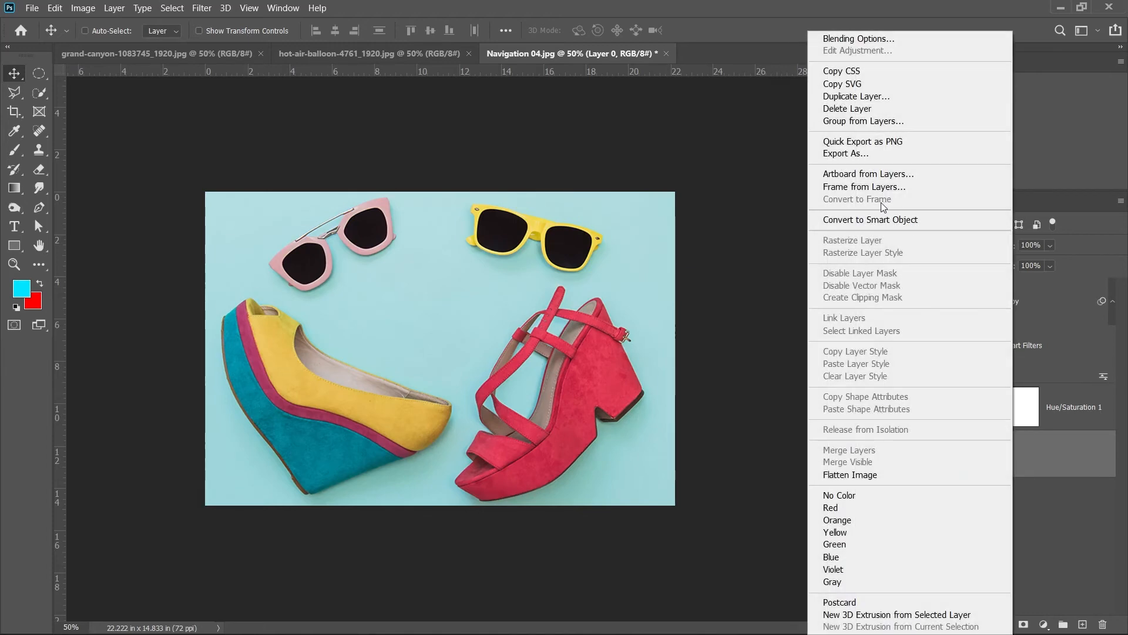
{"action": "left_click", "coordinate": [856, 220]}
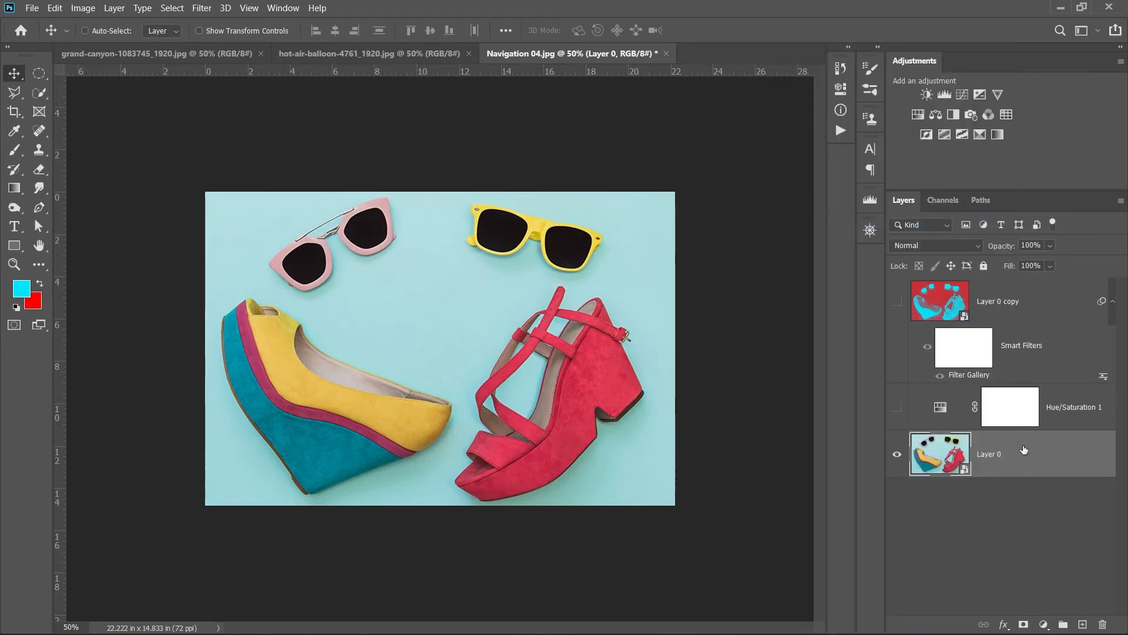
{"action": "left_click", "coordinate": [83, 8]}
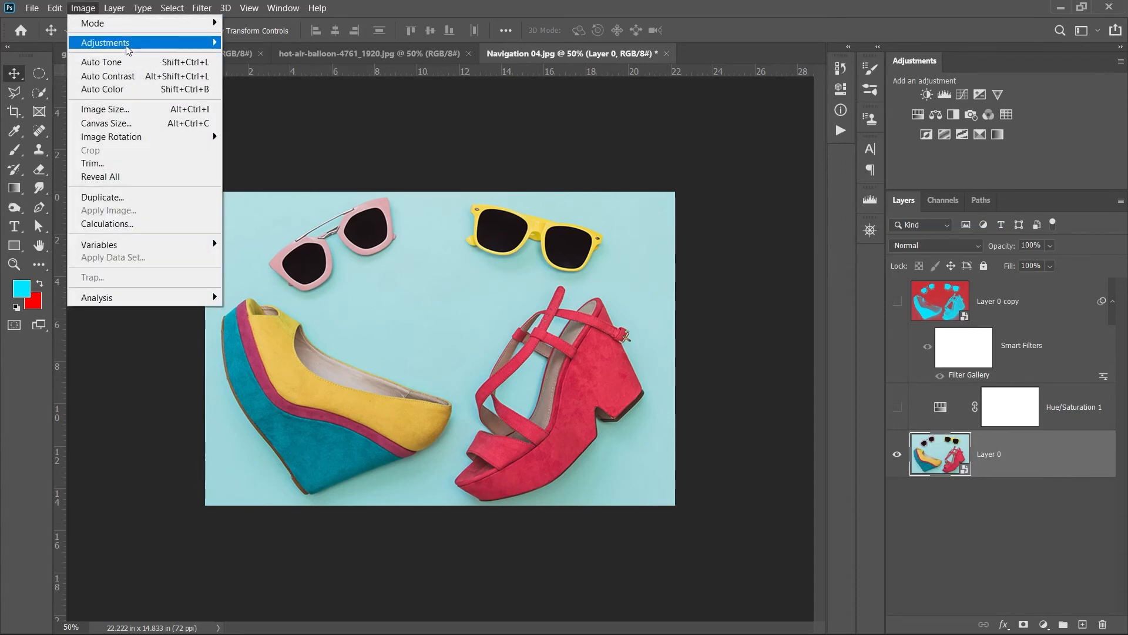
{"action": "mouse_move", "coordinate": [125, 44]}
{"action": "left_click", "coordinate": [329, 116]}
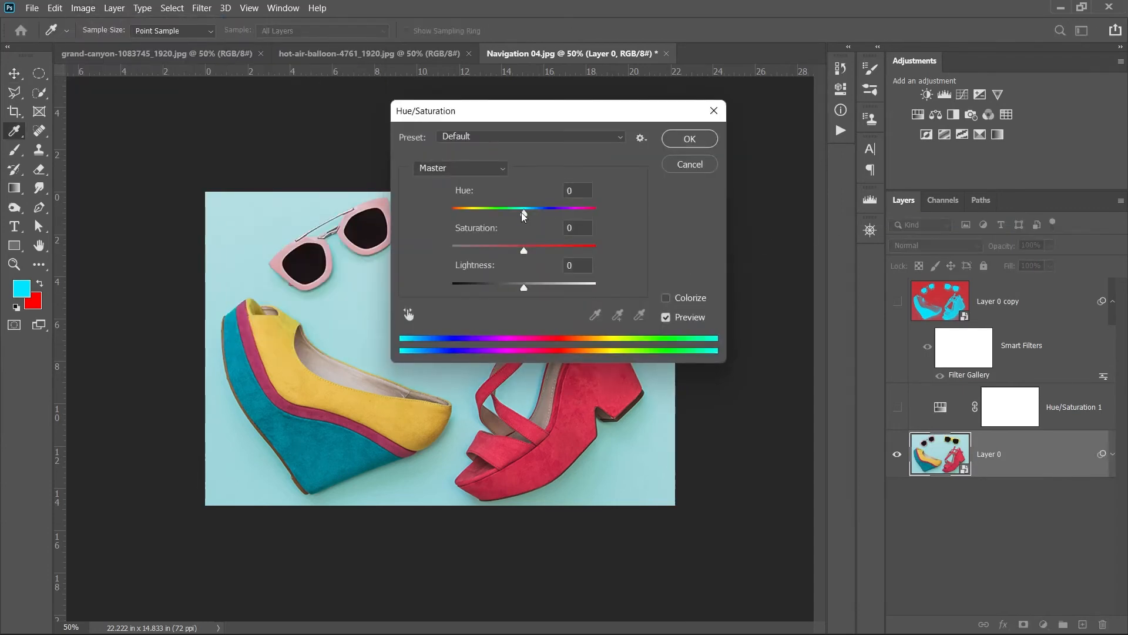
{"action": "left_click_drag", "start_coordinate": [524, 214], "coordinate": [561, 213]}
{"action": "left_click_drag", "start_coordinate": [524, 255], "coordinate": [555, 252]}
{"action": "left_click", "coordinate": [690, 138]}
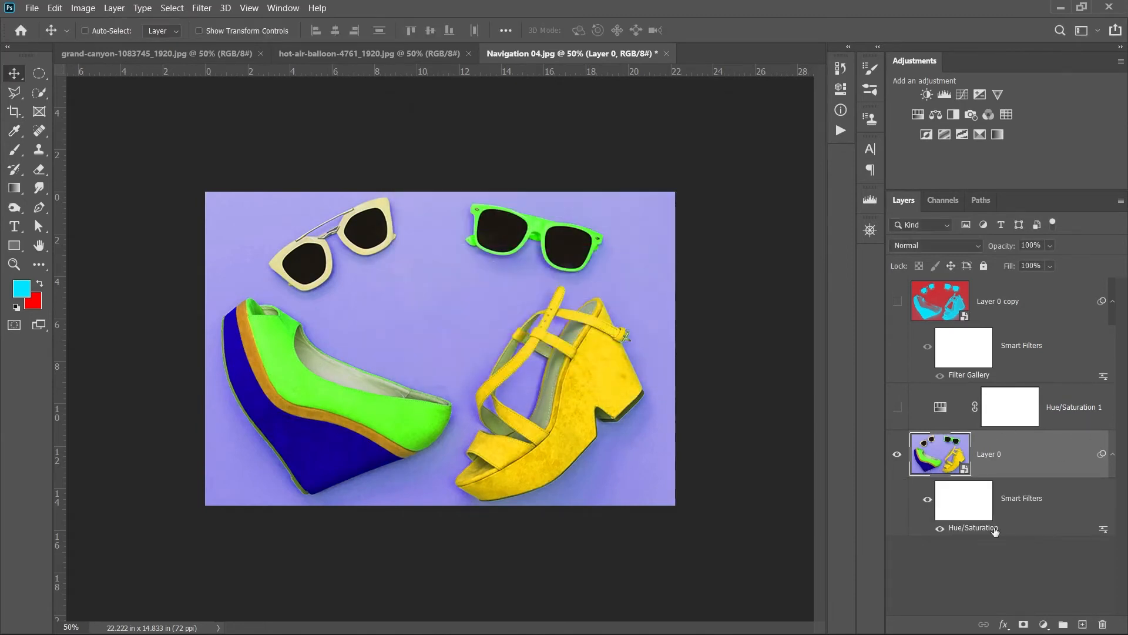
- Toggle Layer 0's smart filters off and on, and edit the Hue/Saturation smart filter to reduce its hue and saturation
{"action": "left_click", "coordinate": [928, 500]}
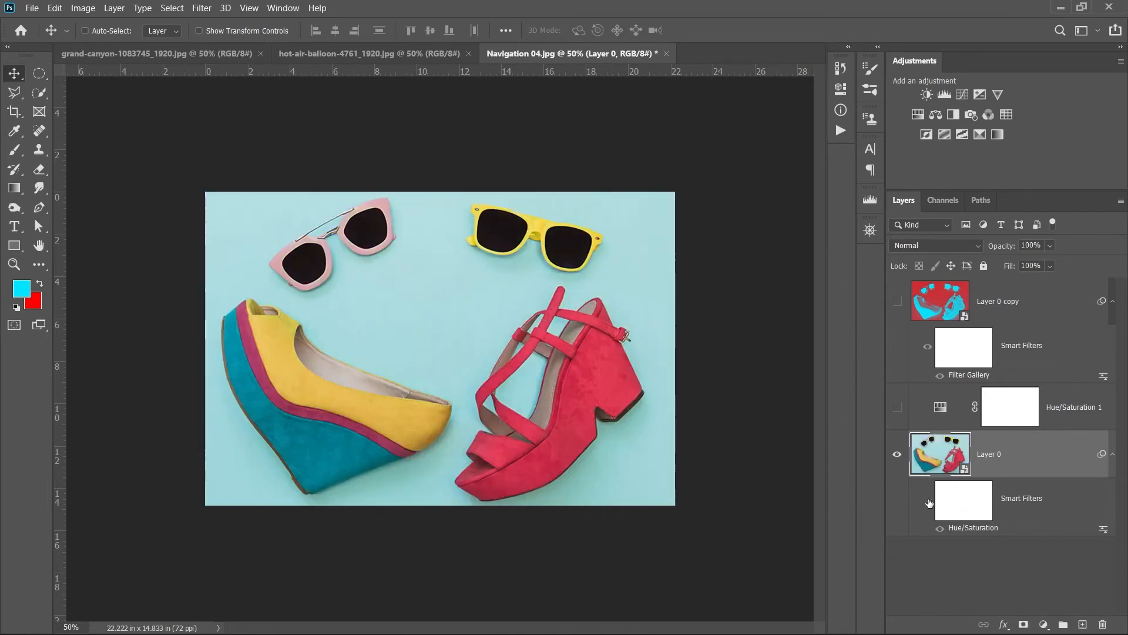
{"action": "left_click", "coordinate": [928, 501]}
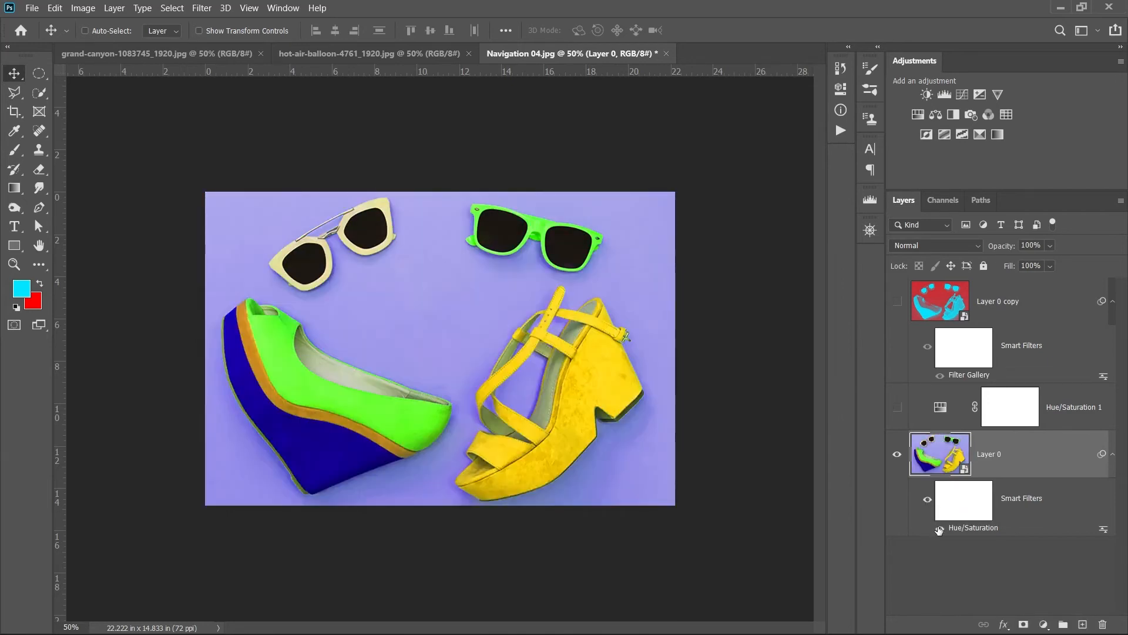
{"action": "double_click", "coordinate": [974, 528]}
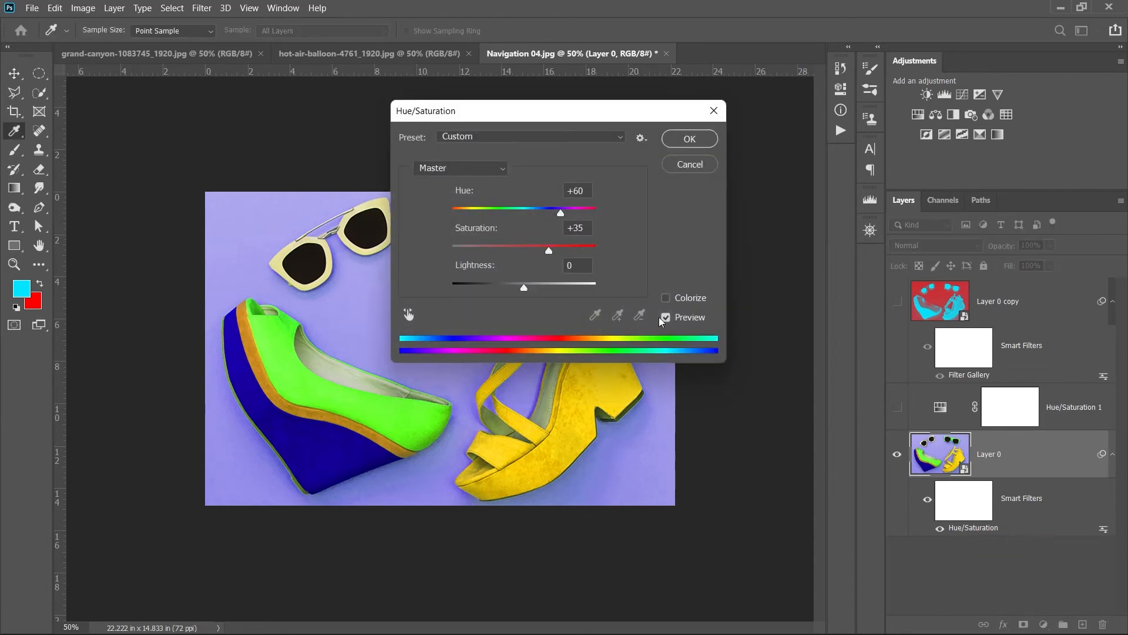
{"action": "left_click_drag", "start_coordinate": [561, 214], "coordinate": [500, 253]}
{"action": "left_click", "coordinate": [709, 143]}
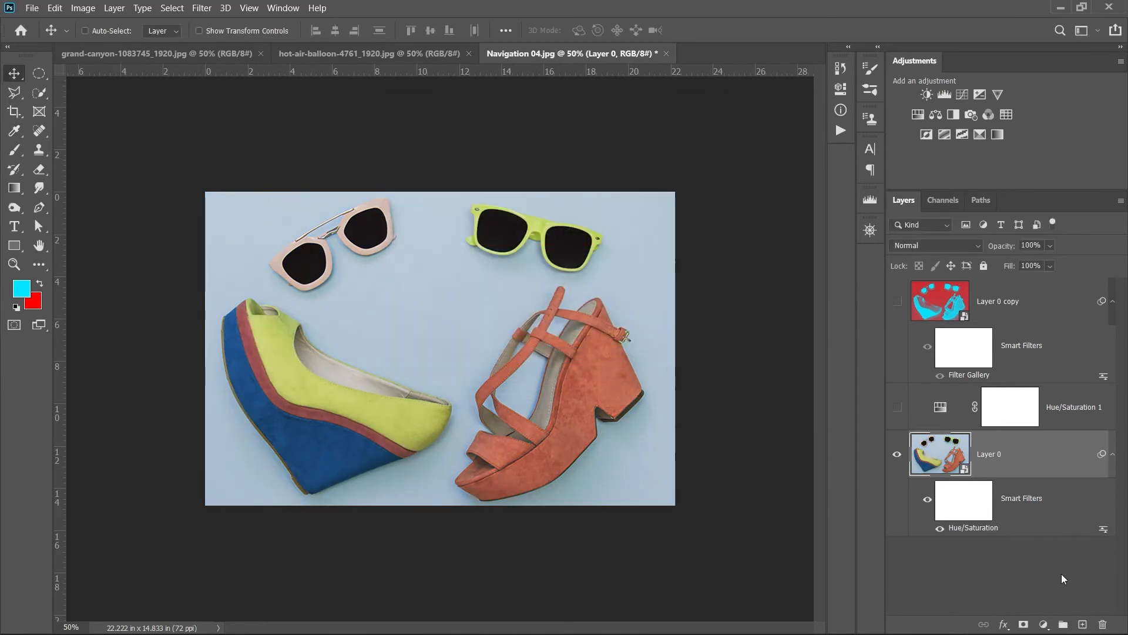
{"action": "left_click", "coordinate": [83, 8]}
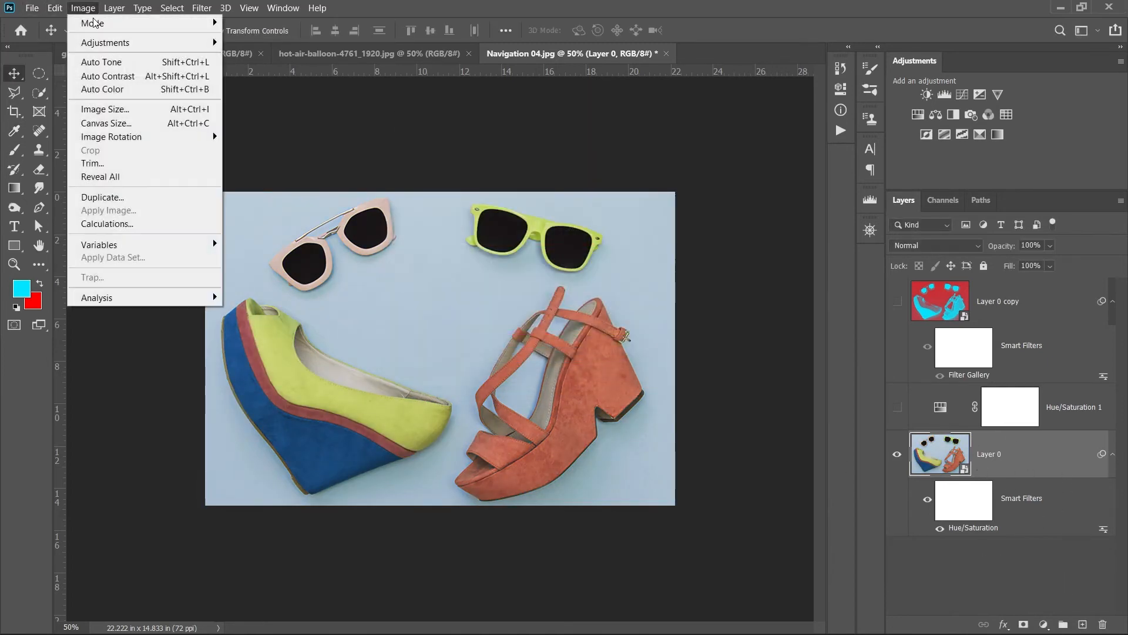
{"action": "mouse_move", "coordinate": [181, 47]}
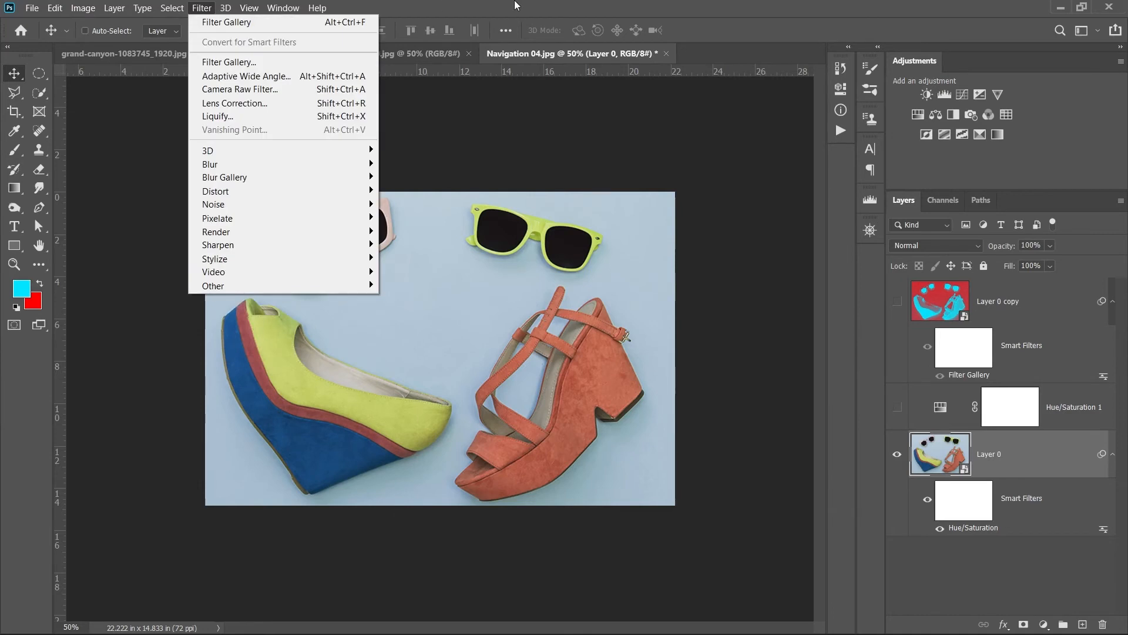
{"action": "left_click", "coordinate": [493, 3]}
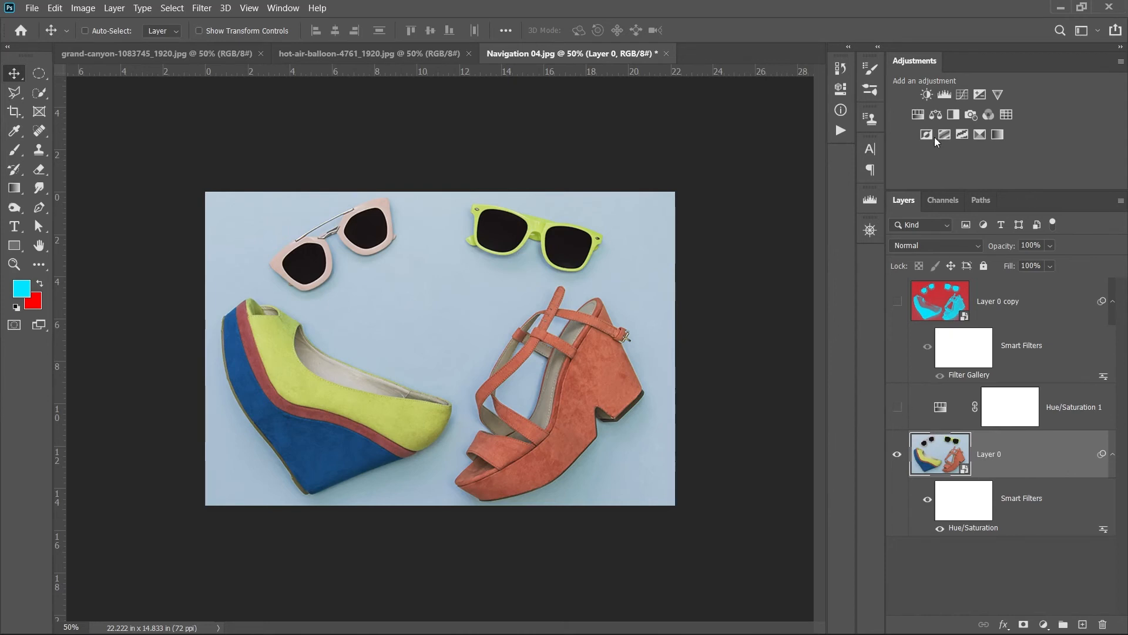
- Show Hue/Saturation 1 over Layer 0, and undo the edits back to before Layer 0's smart object conversion
{"action": "left_click", "coordinate": [897, 407]}
{"action": "left_click", "coordinate": [1032, 422]}
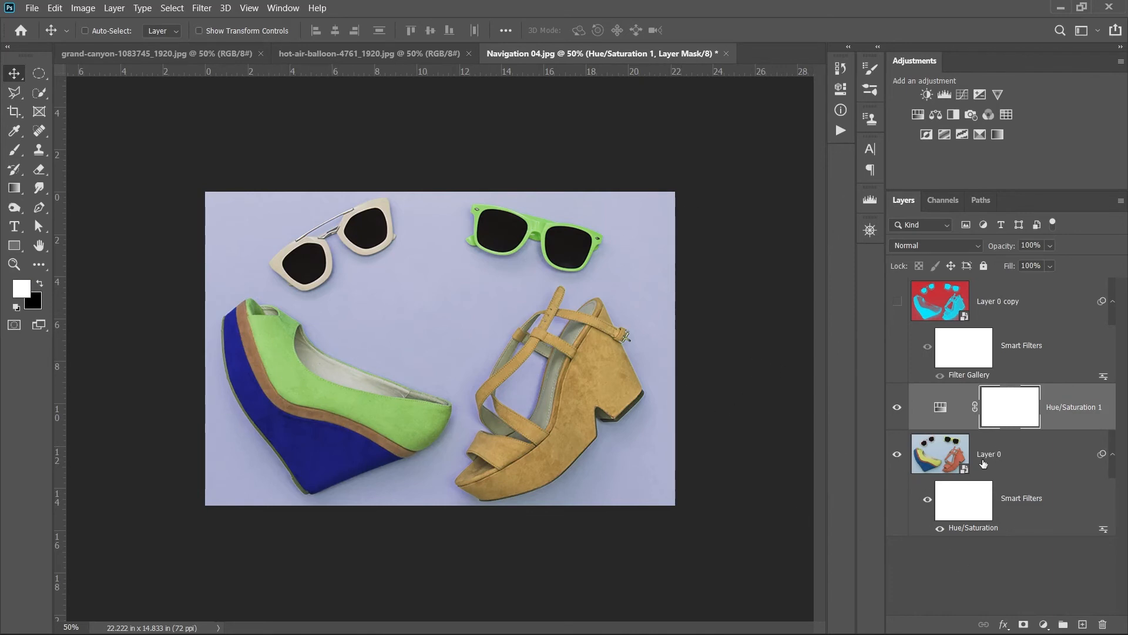
{"action": "left_click", "coordinate": [953, 474]}
{"action": "key", "text": "ctrl+z"}
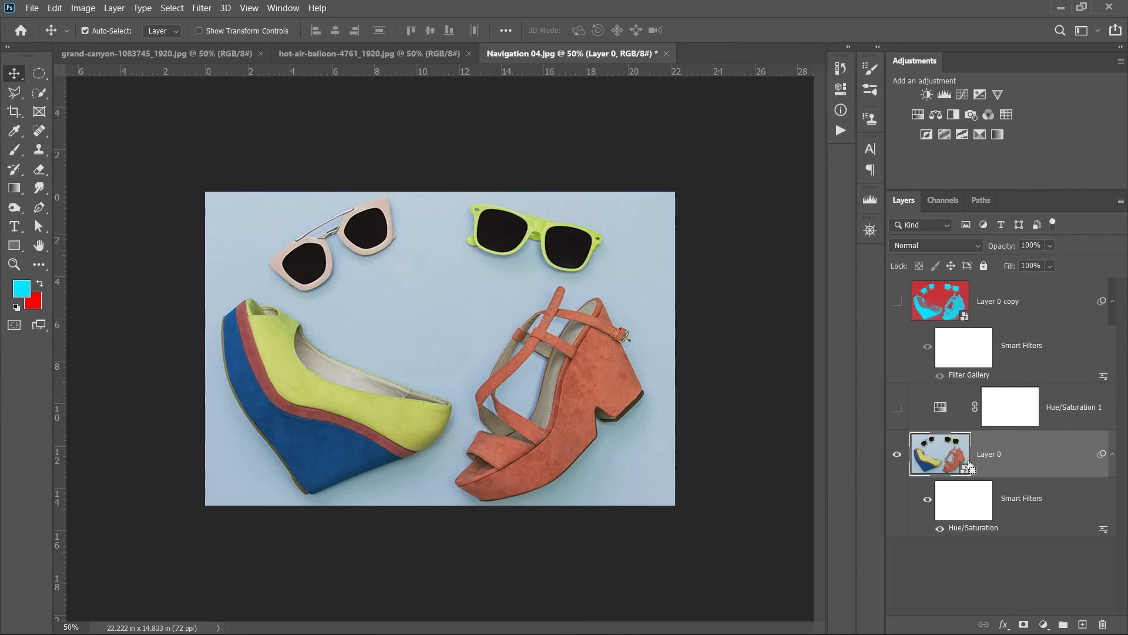
{"action": "key", "text": "ctrl+z"}
{"action": "key", "text": "ctrl+z"}
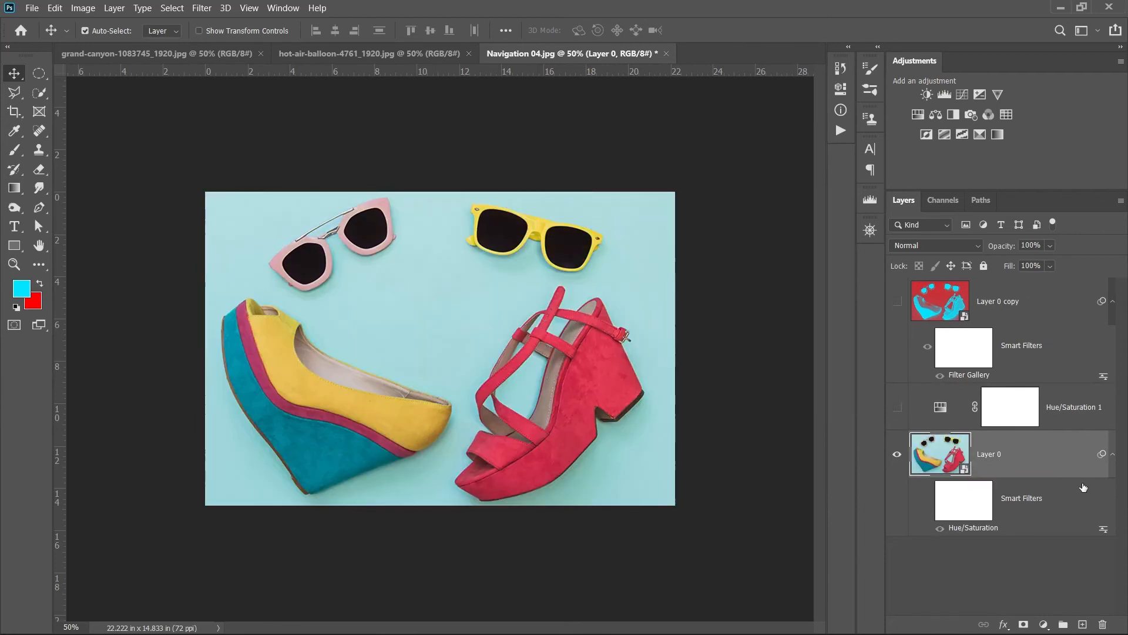
{"action": "key", "text": "ctrl+z"}
{"action": "key", "text": "ctrl+z"}
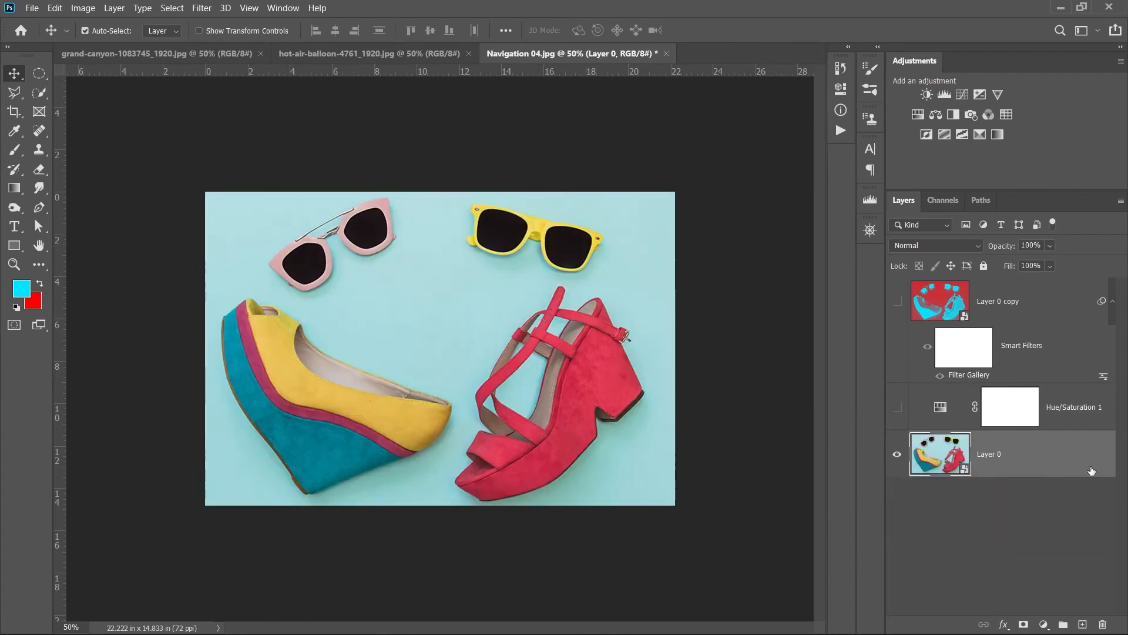
{"action": "key", "text": "ctrl+z"}
- Show the Hue/Saturation 1 adjustment layer, toggling its visibility off and on to compare it with the original
{"action": "left_click", "coordinate": [898, 409]}
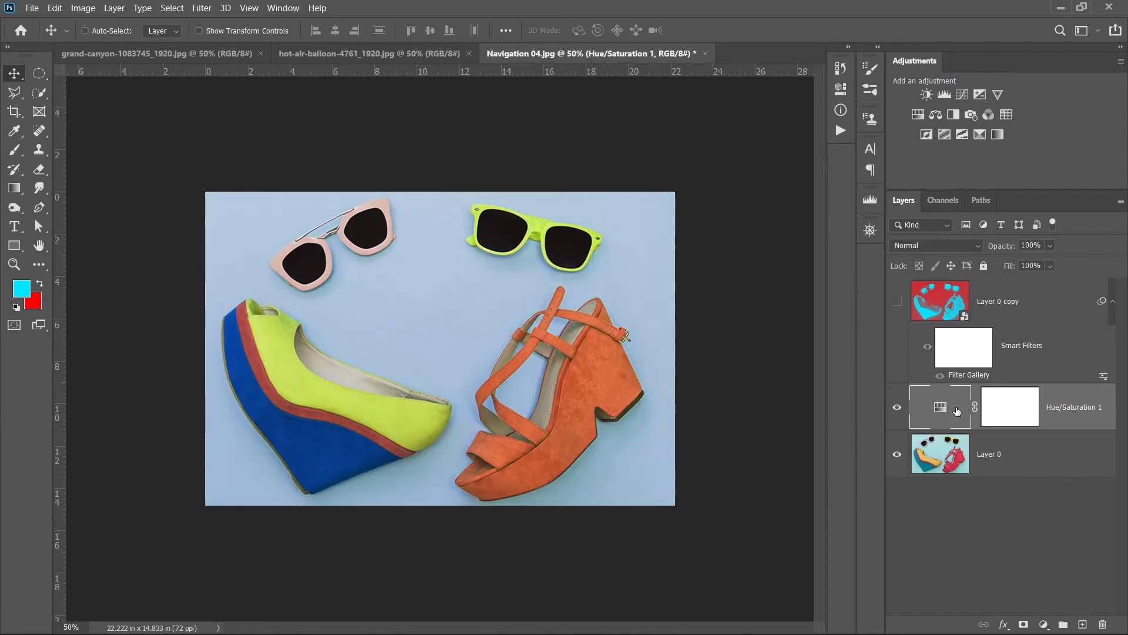
{"action": "left_click", "coordinate": [898, 408]}
{"action": "left_click", "coordinate": [898, 408]}
- On Layer 0, select the wedge shoe's reddish stripe by color with the Magic Wand Tool
{"action": "left_click", "coordinate": [998, 455]}
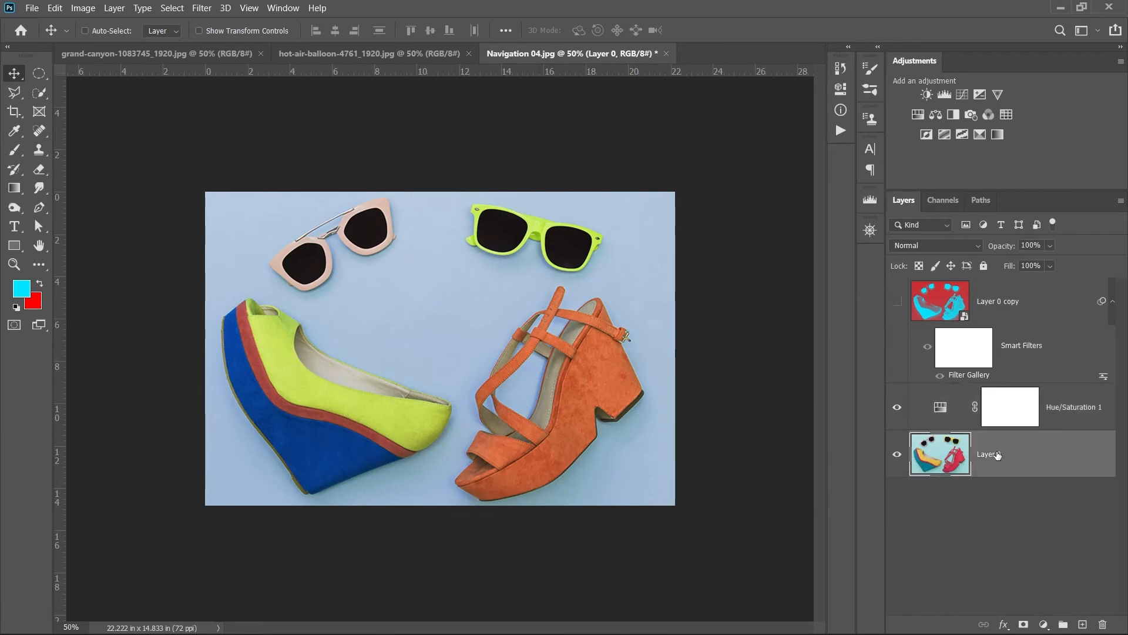
{"action": "left_click", "coordinate": [36, 93]}
{"action": "left_click", "coordinate": [94, 121]}
{"action": "left_click", "coordinate": [252, 327]}
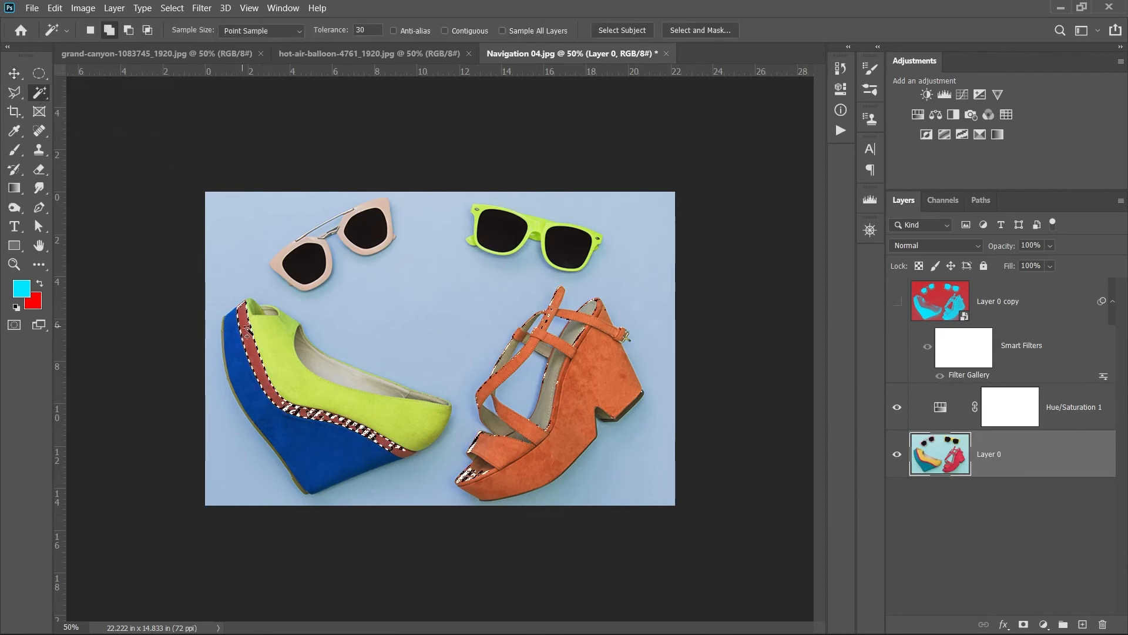
- Extend the selection to the whole wedge shoe with the Quick Selection Tool and subtract the stray areas on the sandal
{"action": "right_click", "coordinate": [45, 95]}
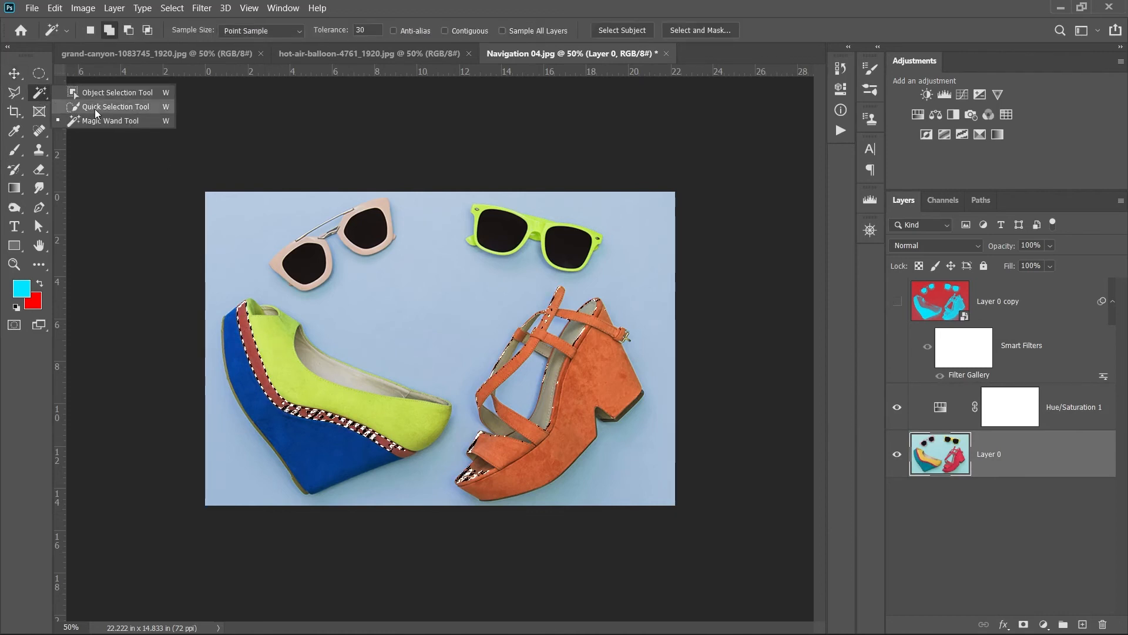
{"action": "left_click", "coordinate": [94, 108]}
{"action": "mouse_move", "coordinate": [280, 335]}
{"action": "left_mouse_down"}
{"action": "mouse_move", "coordinate": [251, 374]}
{"action": "mouse_move", "coordinate": [329, 417]}
{"action": "mouse_move", "coordinate": [355, 405]}
{"action": "mouse_move", "coordinate": [307, 353]}
{"action": "left_mouse_up"}
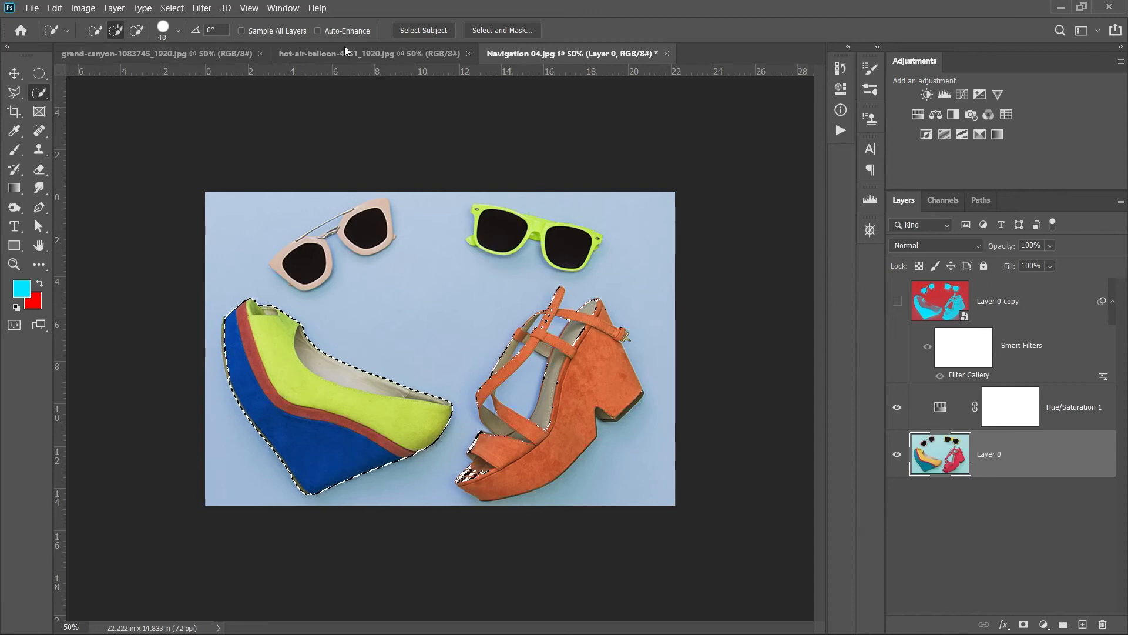
{"action": "key", "text": "alt"}
{"action": "left_click", "coordinate": [536, 319], "text": "alt"}
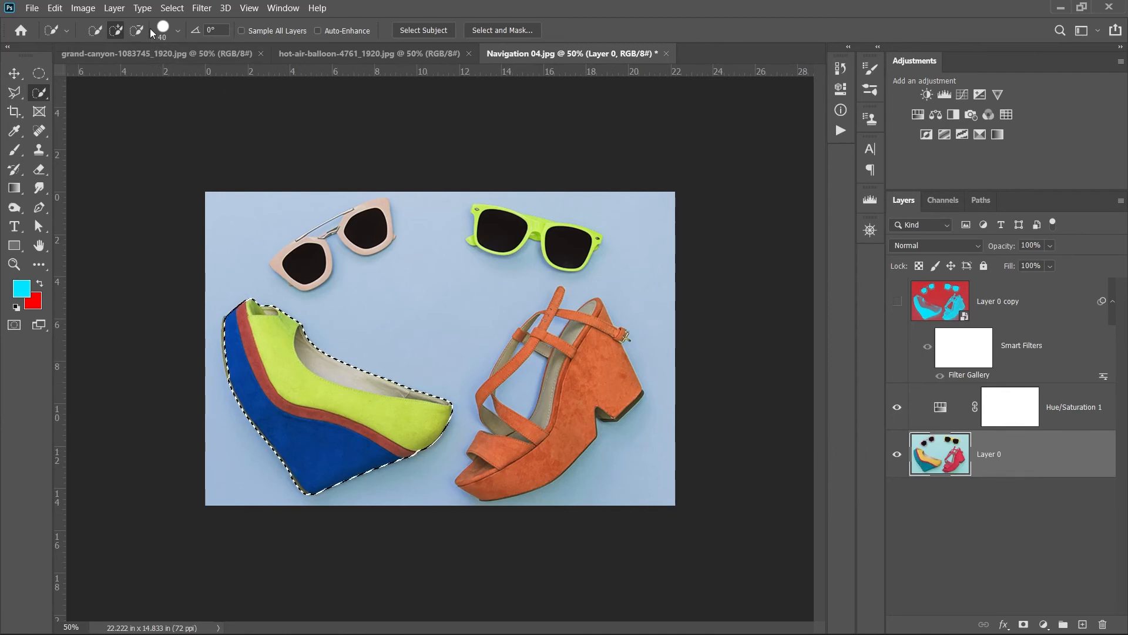
- Invert the shoe selection, fill that area with black on the Hue/Saturation 1 layer mask, and deselect
{"action": "left_click", "coordinate": [172, 7]}
{"action": "left_click", "coordinate": [184, 62]}
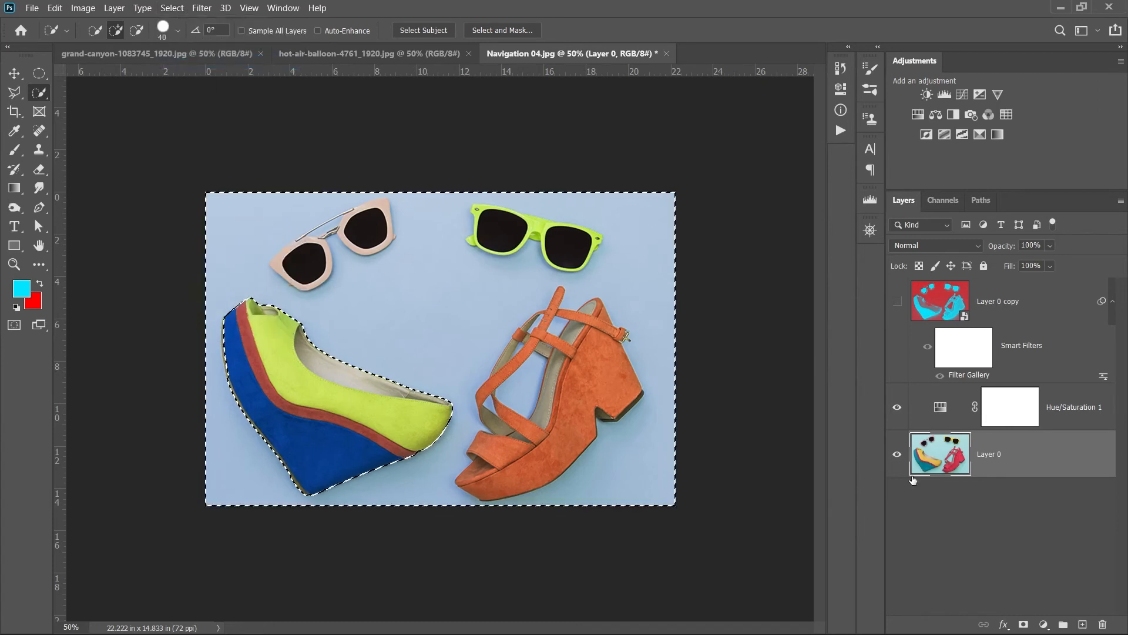
{"action": "left_click", "coordinate": [1031, 405]}
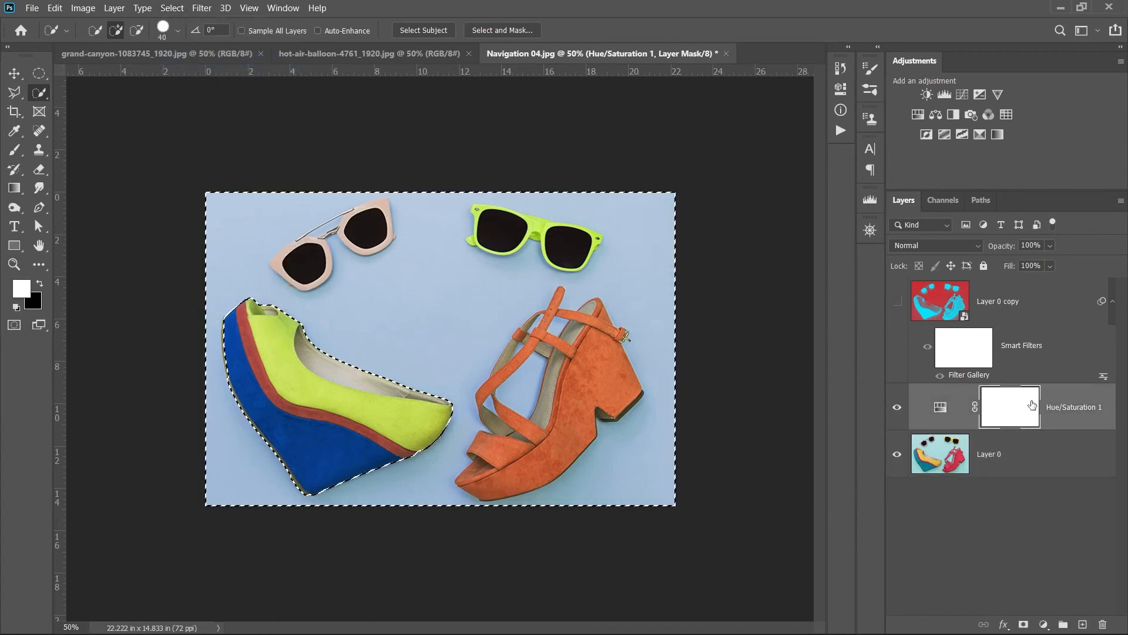
{"action": "key", "text": "alt"}
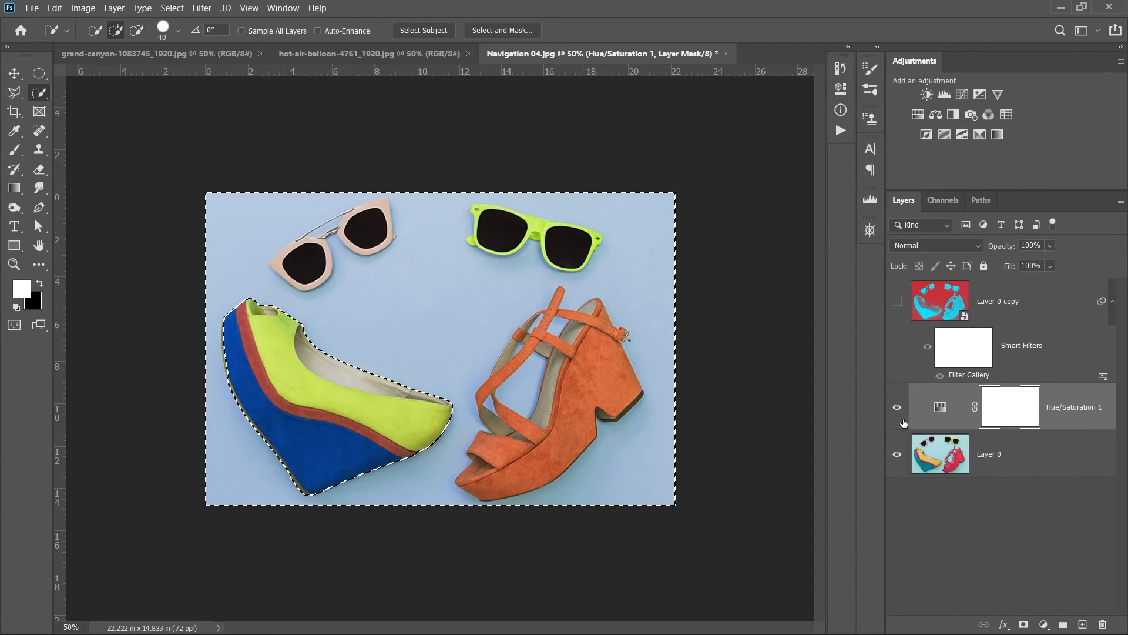
{"action": "key", "text": "ctrl+BackSpace"}
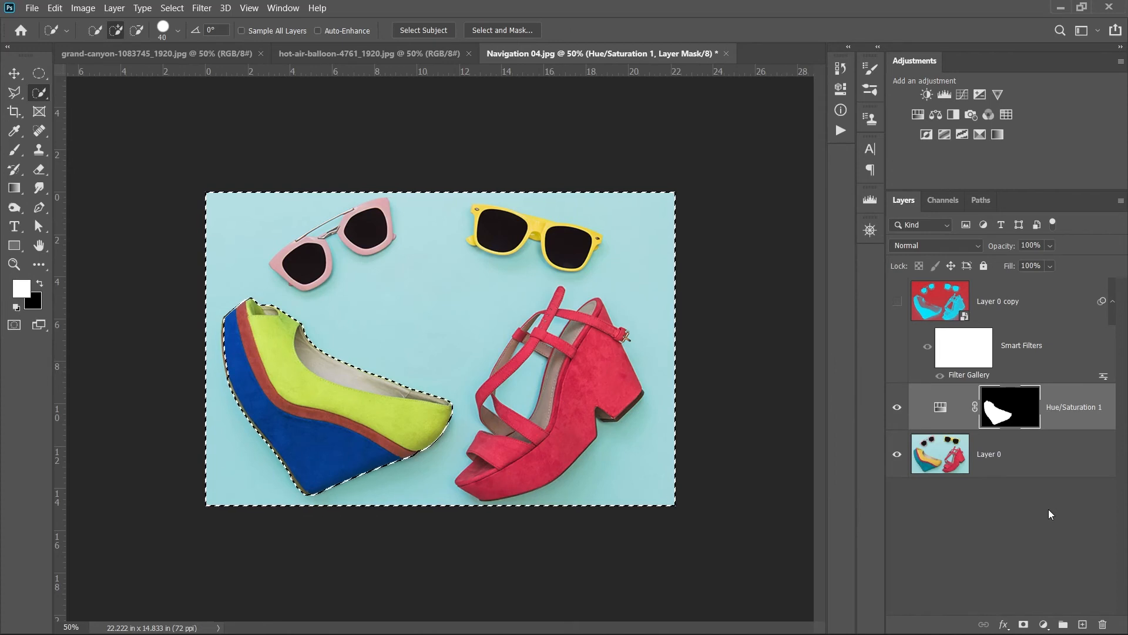
{"action": "left_click", "coordinate": [929, 412], "text": "ctrl"}
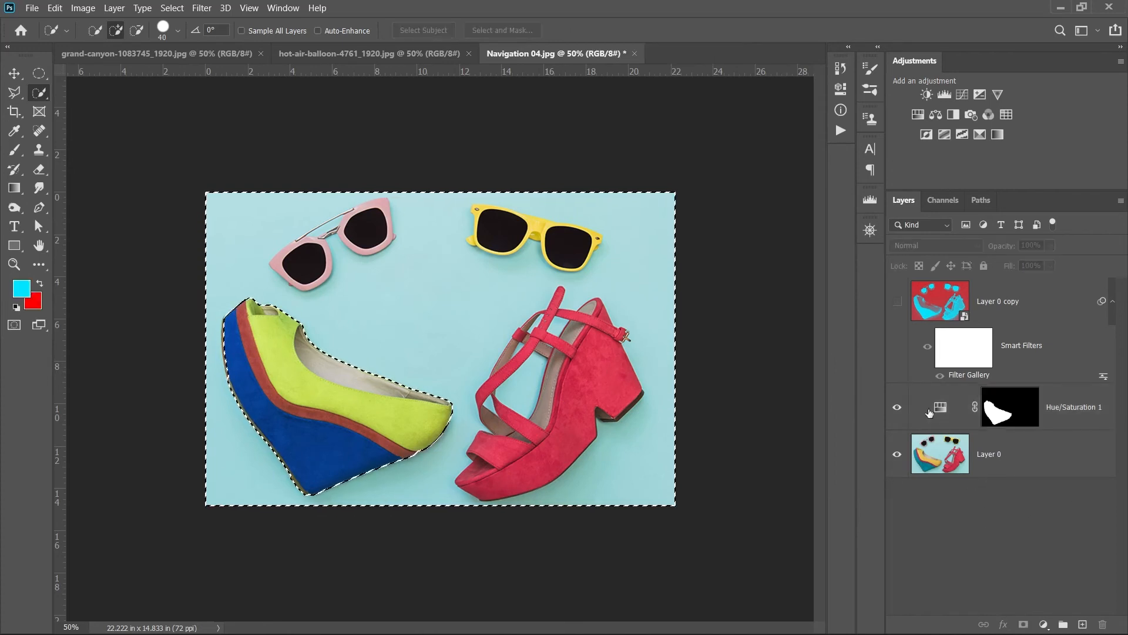
{"action": "key", "text": "ctrl+d"}
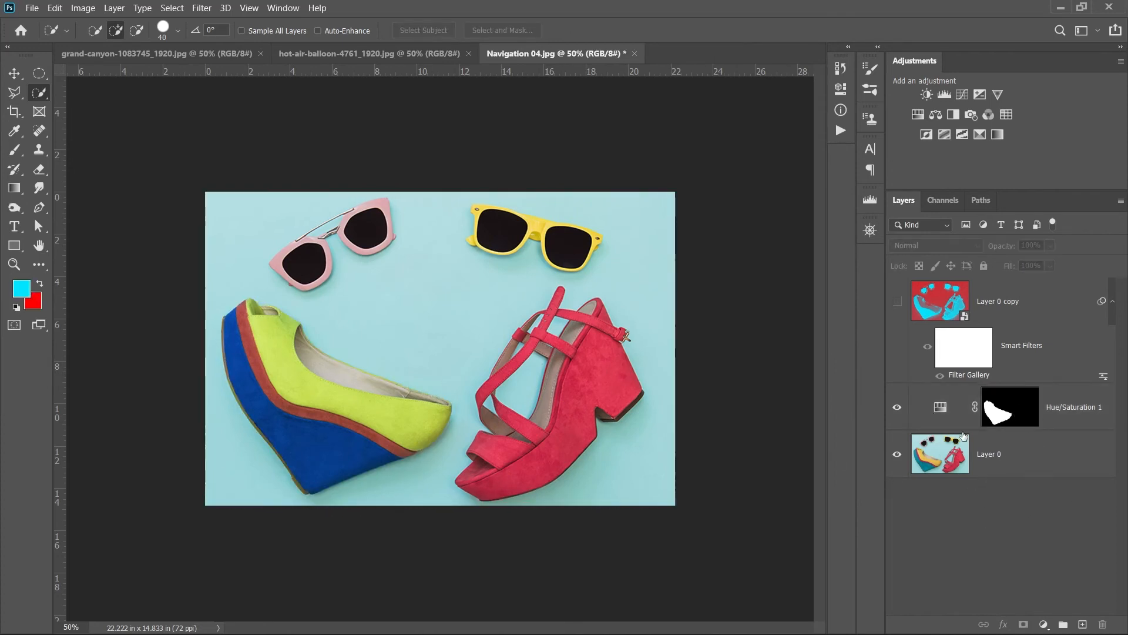
- Toggle the masked Hue/Saturation 1 layer's visibility off and on to compare the wedge shoe's color with the original
{"action": "left_click", "coordinate": [897, 407]}
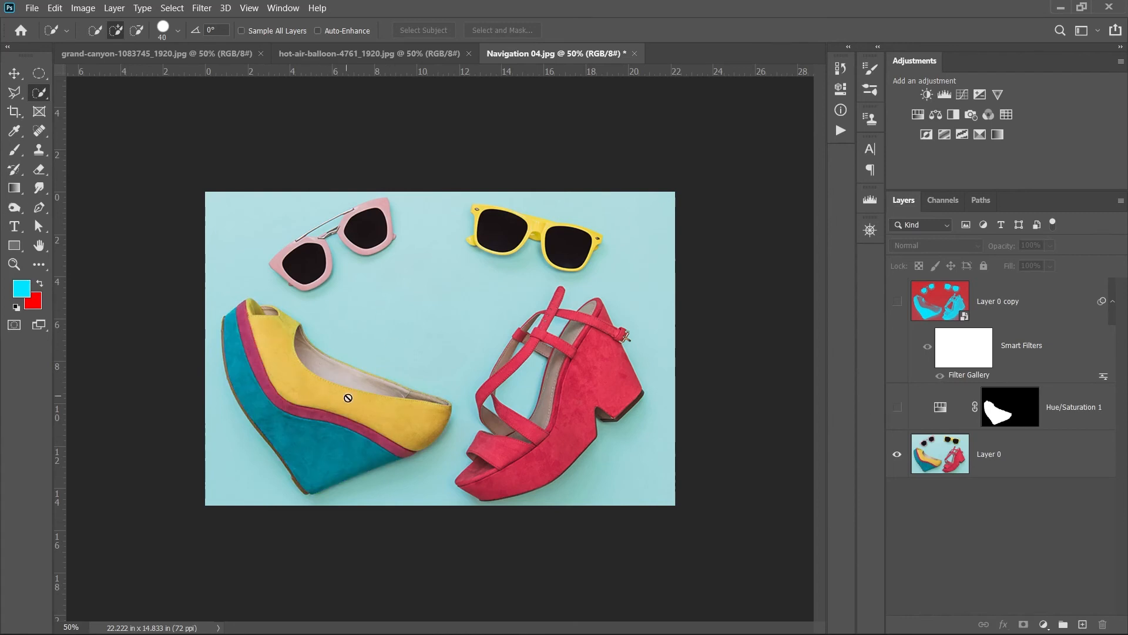
{"action": "left_click", "coordinate": [897, 407]}
{"action": "left_click", "coordinate": [897, 407]}
{"action": "left_click", "coordinate": [897, 408]}
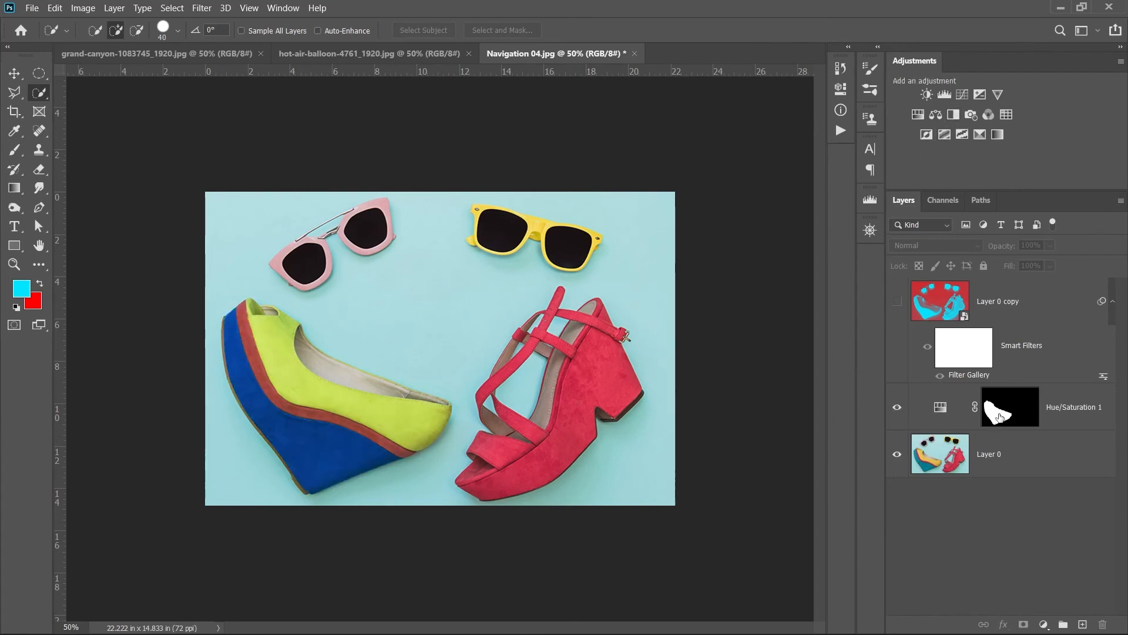
{"action": "left_click", "coordinate": [902, 411]}
{"action": "left_click", "coordinate": [899, 407]}
{"action": "left_click", "coordinate": [899, 407]}
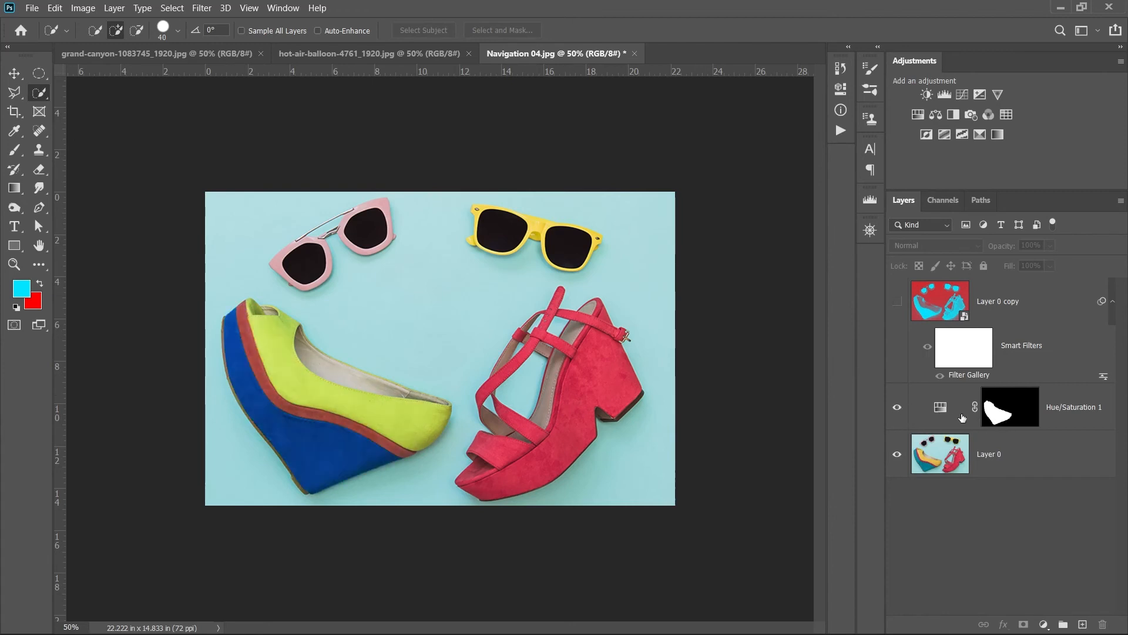
- Hide the Hue/Saturation 1 layer and convert Layer 0 to a smart object
{"action": "left_click", "coordinate": [900, 409]}
{"action": "left_click", "coordinate": [981, 456]}
{"action": "right_click", "coordinate": [1047, 471]}
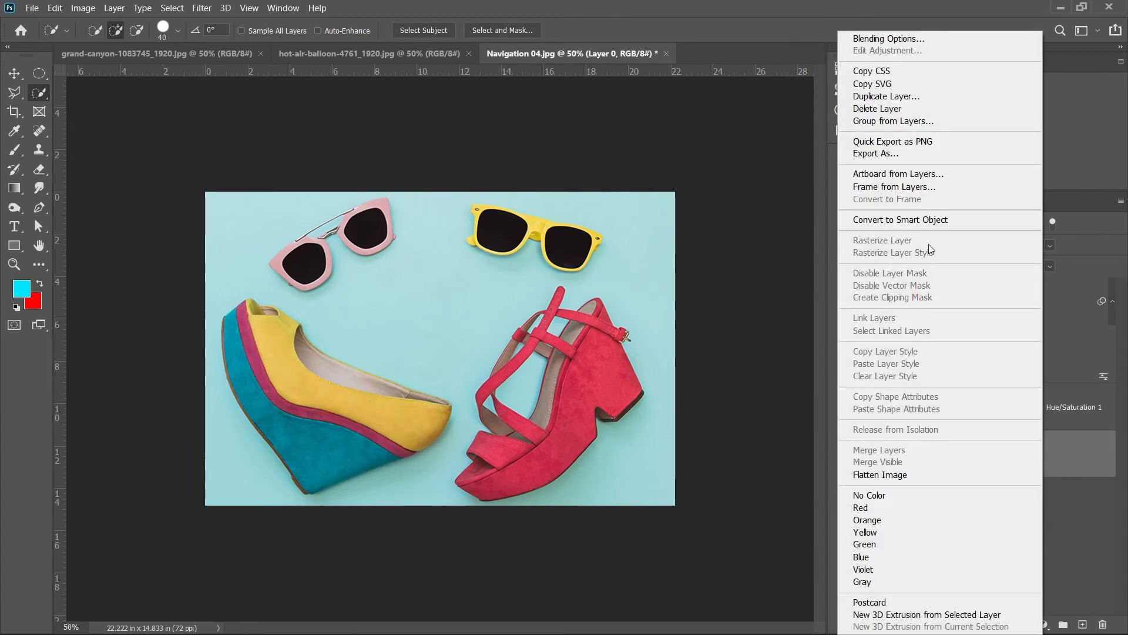
{"action": "left_click", "coordinate": [930, 220]}
- Apply a Hue/Saturation adjustment to the Layer 0 smart object with Hue set to +92
{"action": "left_click", "coordinate": [82, 7]}
{"action": "mouse_move", "coordinate": [111, 42]}
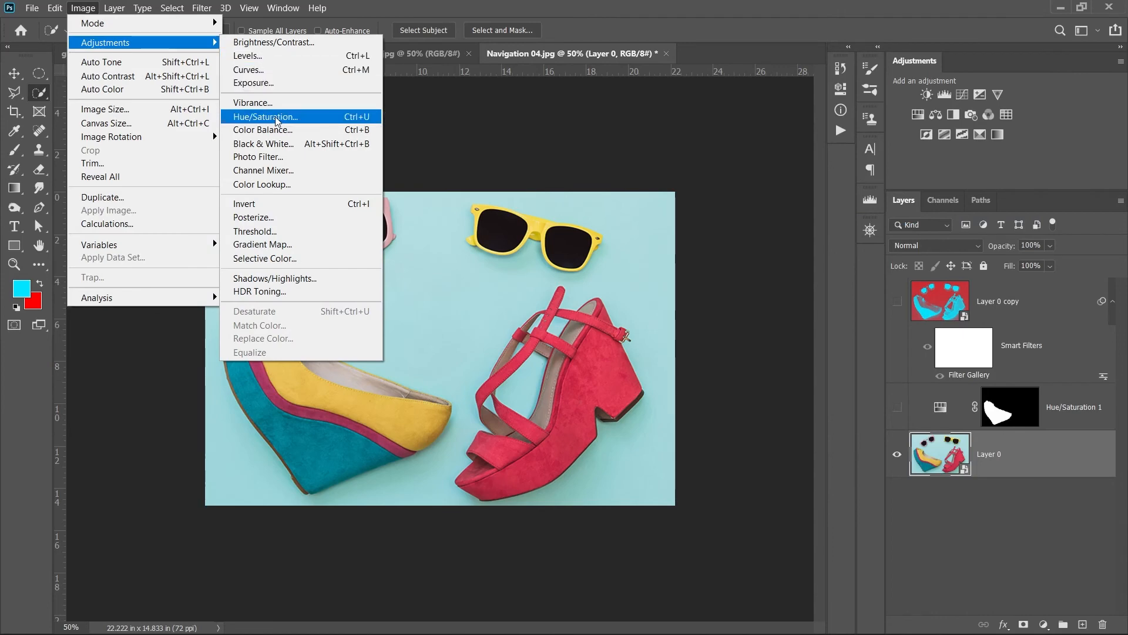
{"action": "left_click", "coordinate": [275, 116]}
{"action": "left_click_drag", "start_coordinate": [526, 210], "coordinate": [570, 210]}
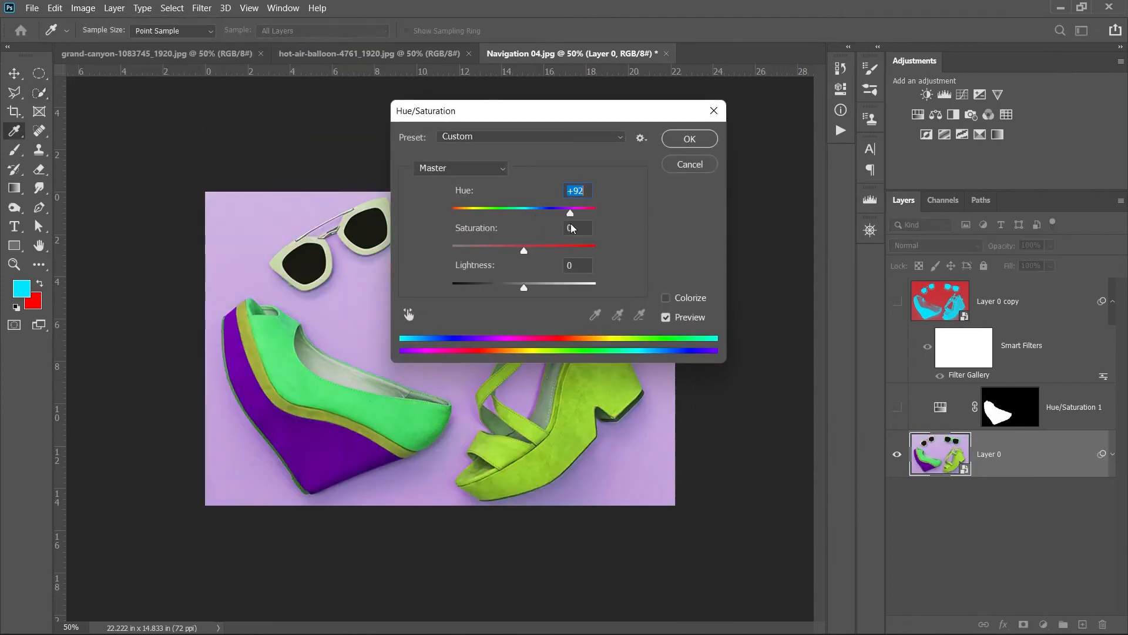
{"action": "left_click", "coordinate": [693, 144]}
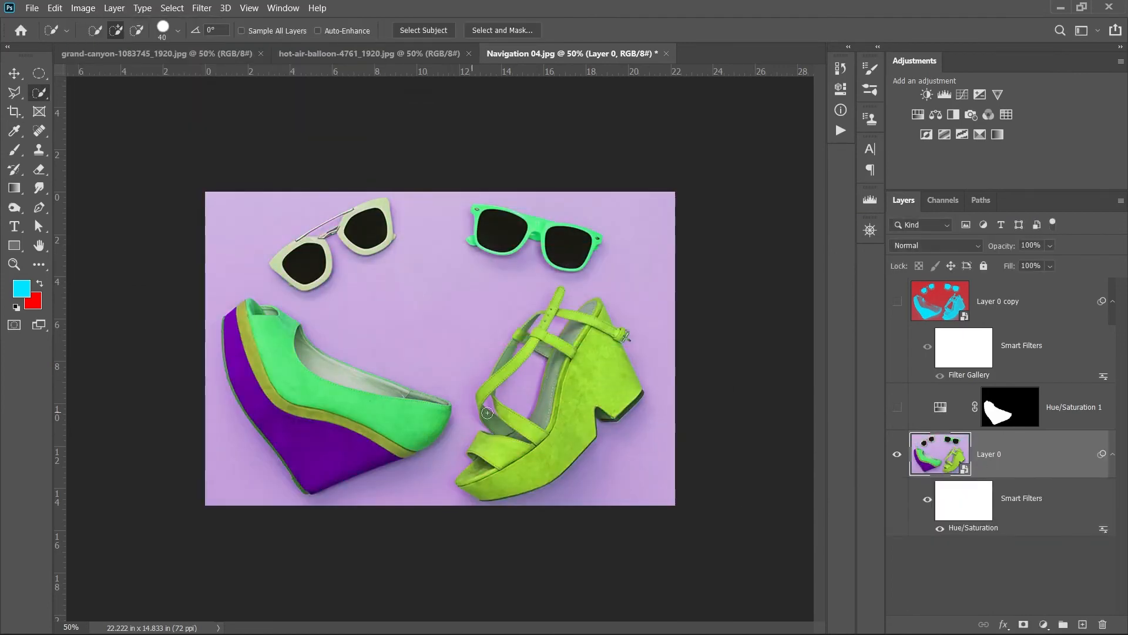